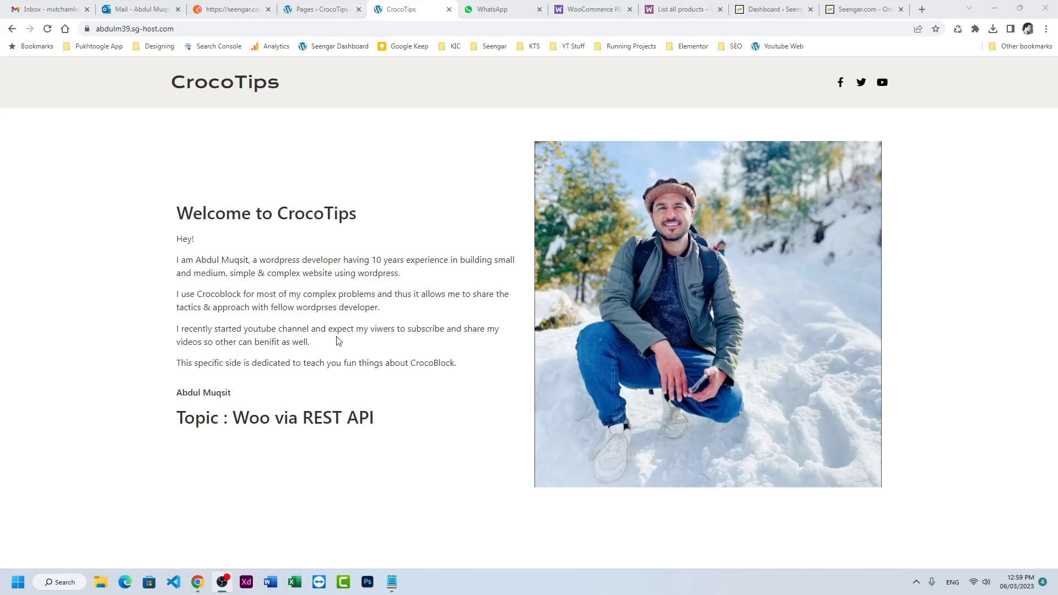
# Browse the Seengar shop homepage, then return to the CrocoTips welcome page
pyautogui.click(861, 10)
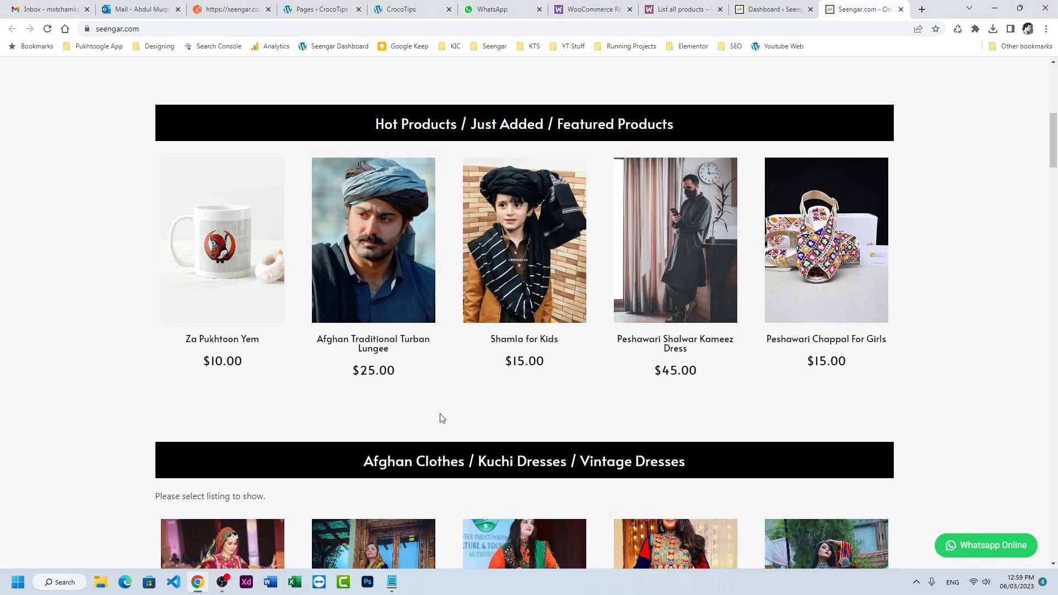
pyautogui.scroll(8, 442, 418)
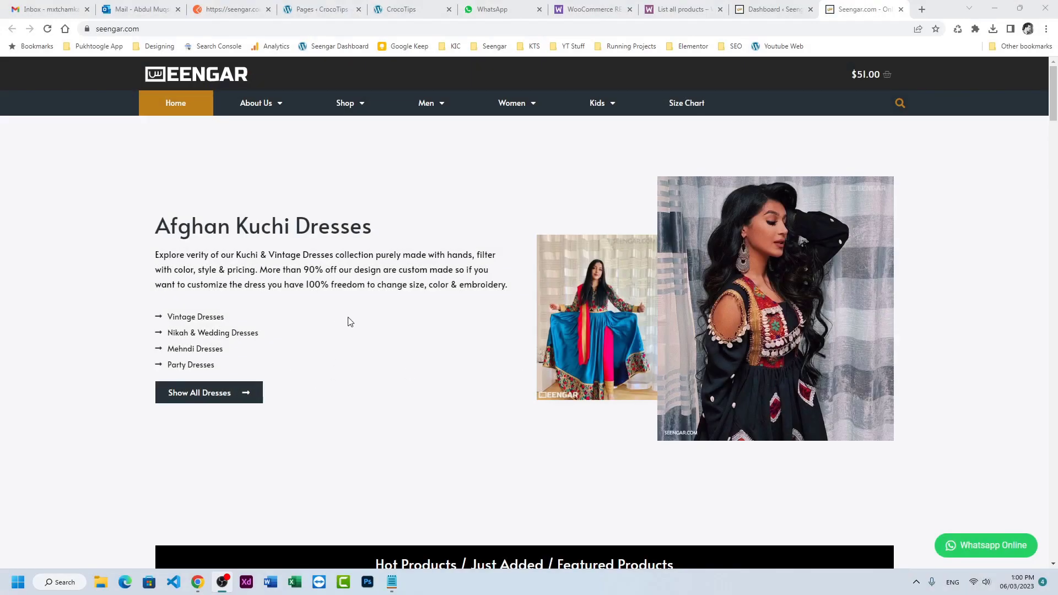
pyautogui.scroll(-20, 350, 322)
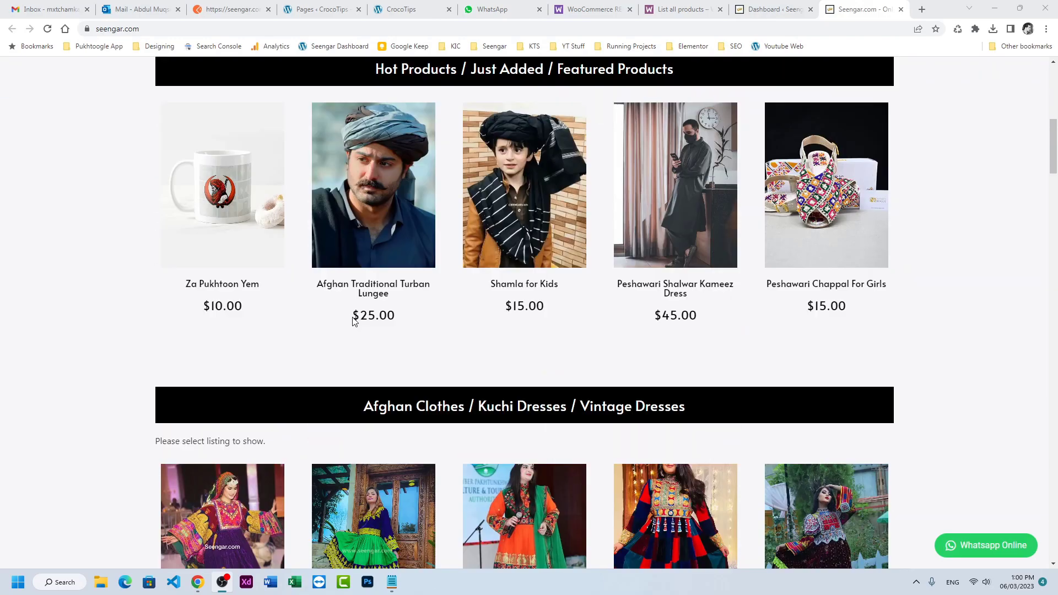
pyautogui.scroll(20, 355, 321)
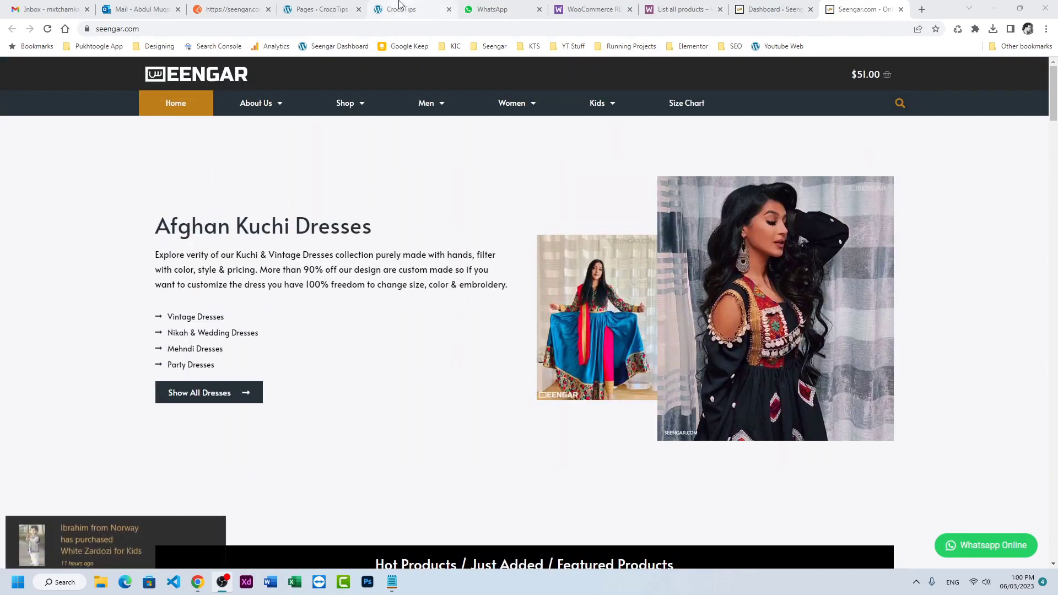
pyautogui.click(401, 9)
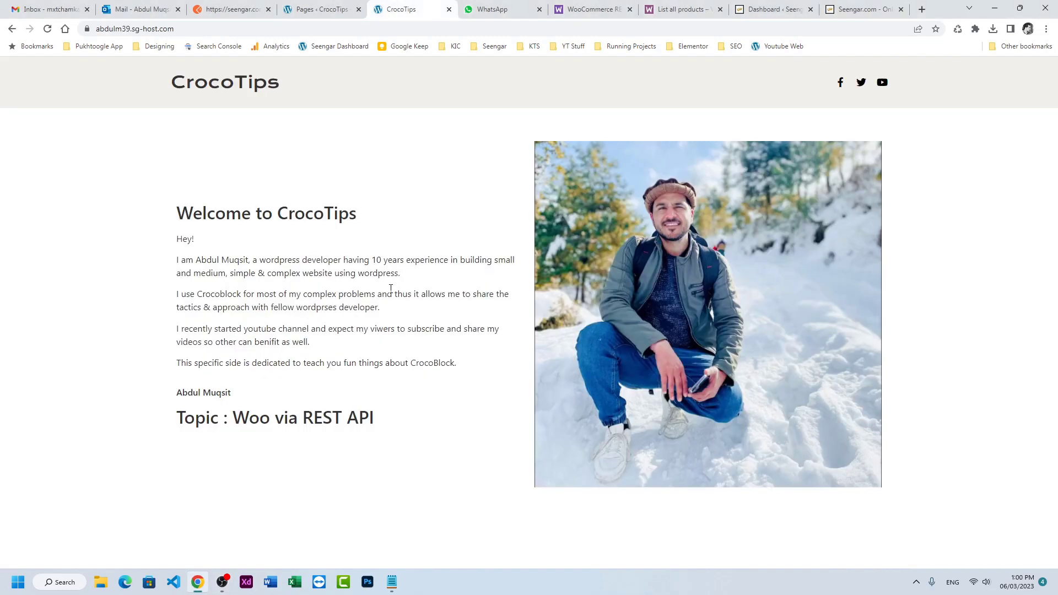
# Open the CrocoTips Pages list, then reach the Seengar store's WooCommerce Advanced REST API keys
pyautogui.click(309, 10)
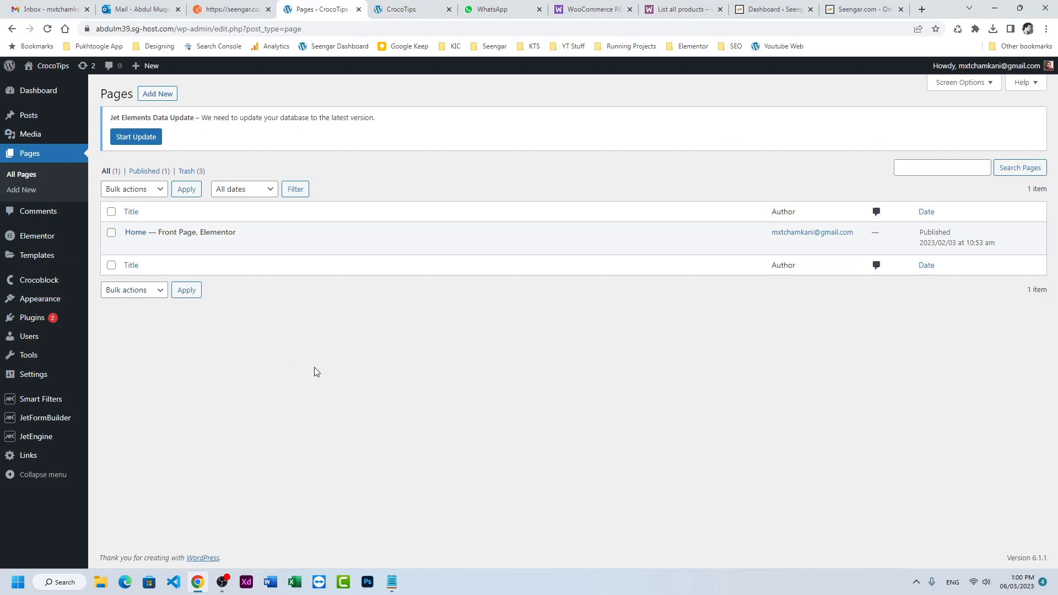
pyautogui.click(774, 9)
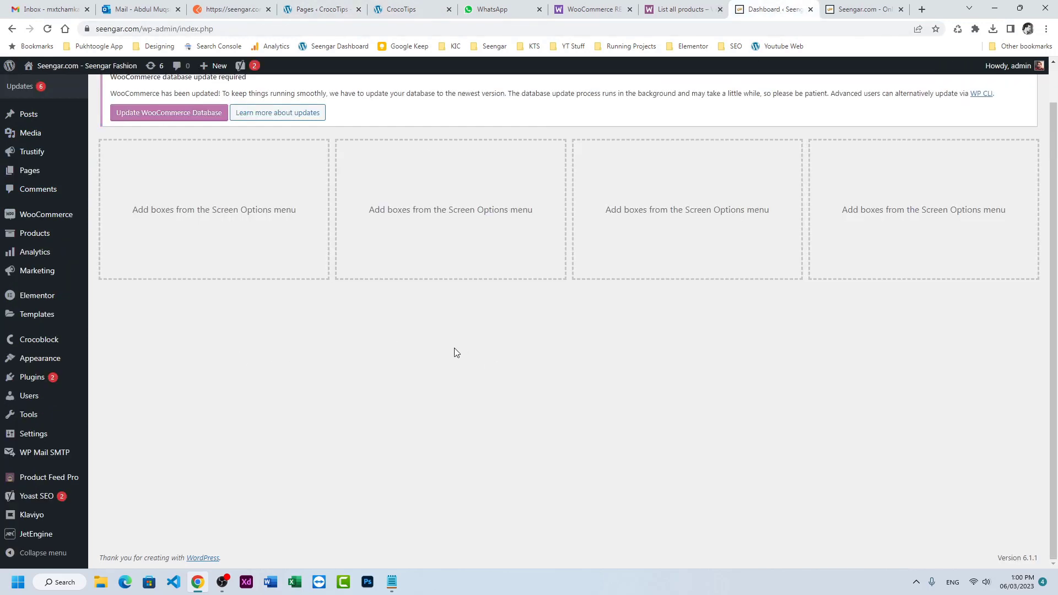
pyautogui.moveTo(34, 215)
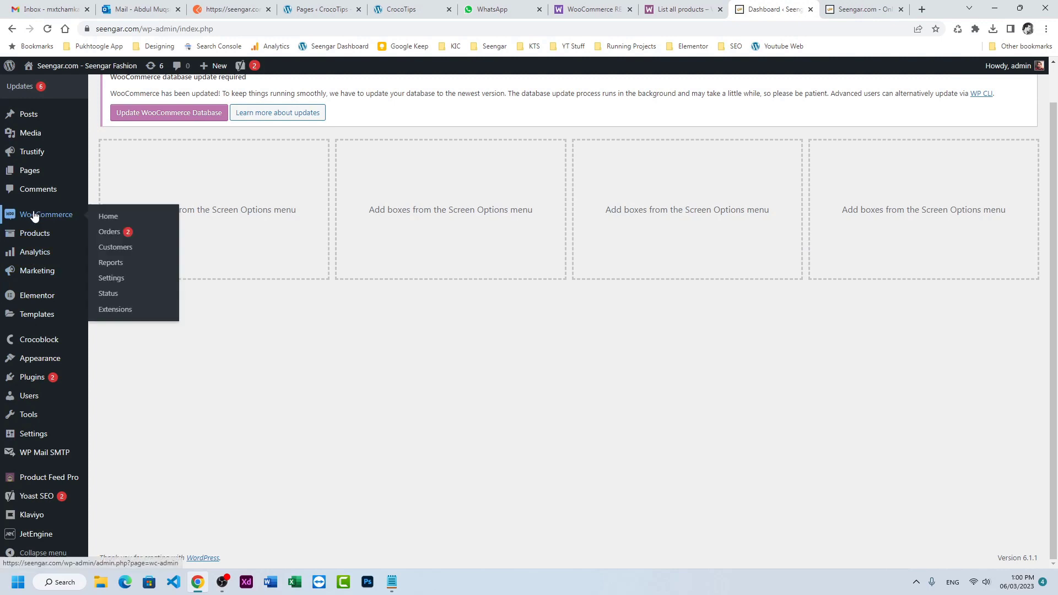
pyautogui.click(116, 282)
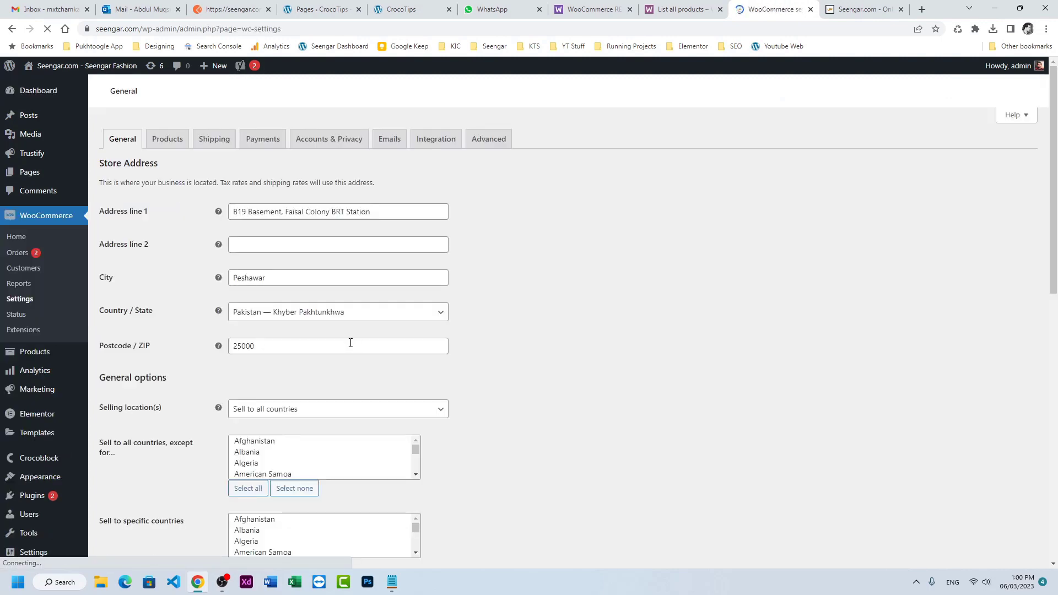
pyautogui.click(492, 144)
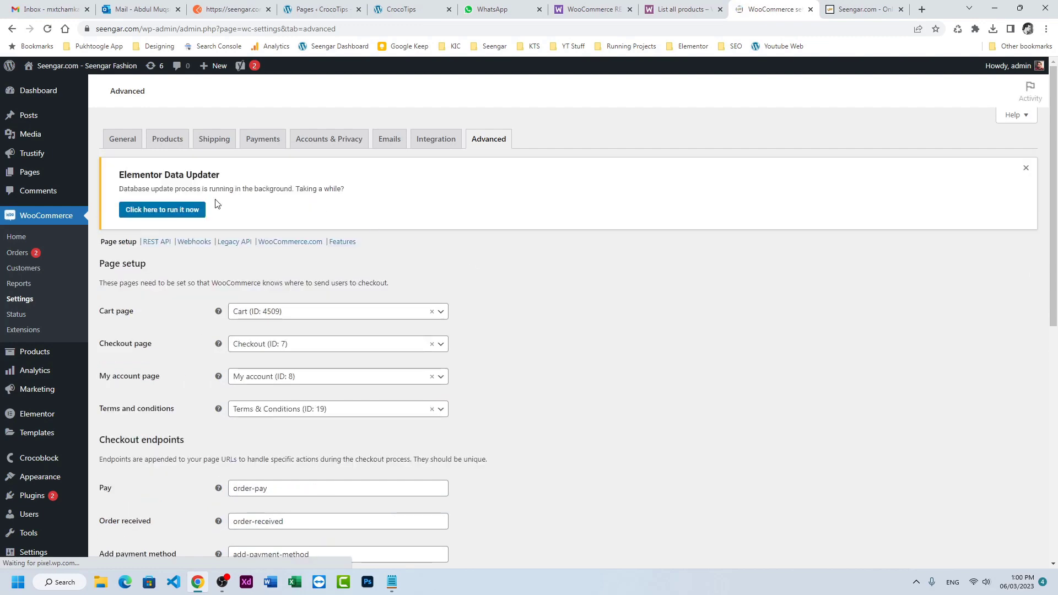
pyautogui.click(157, 353)
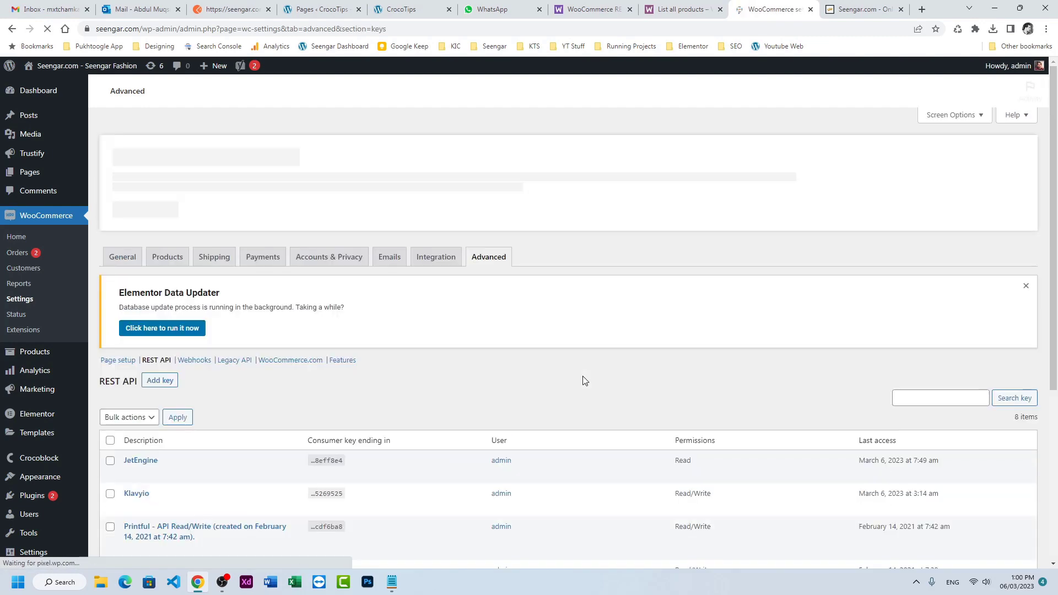
pyautogui.scroll(-3, 583, 379)
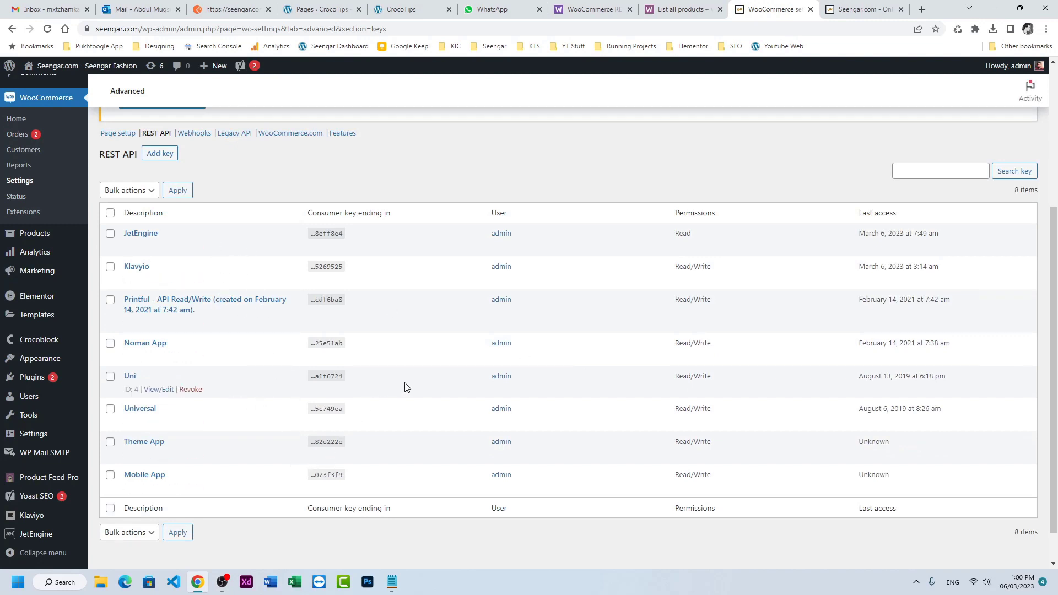
pyautogui.scroll(1, 441, 369)
# Add a key described 'Jet engine v2', keep Read permission, and generate it
pyautogui.click(160, 209)
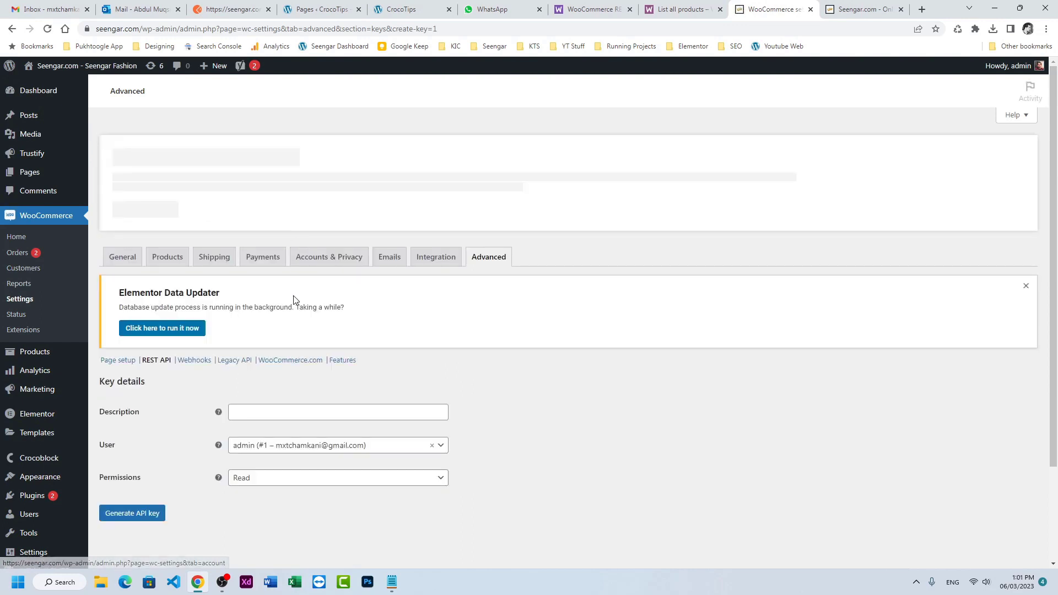
pyautogui.click(296, 405)
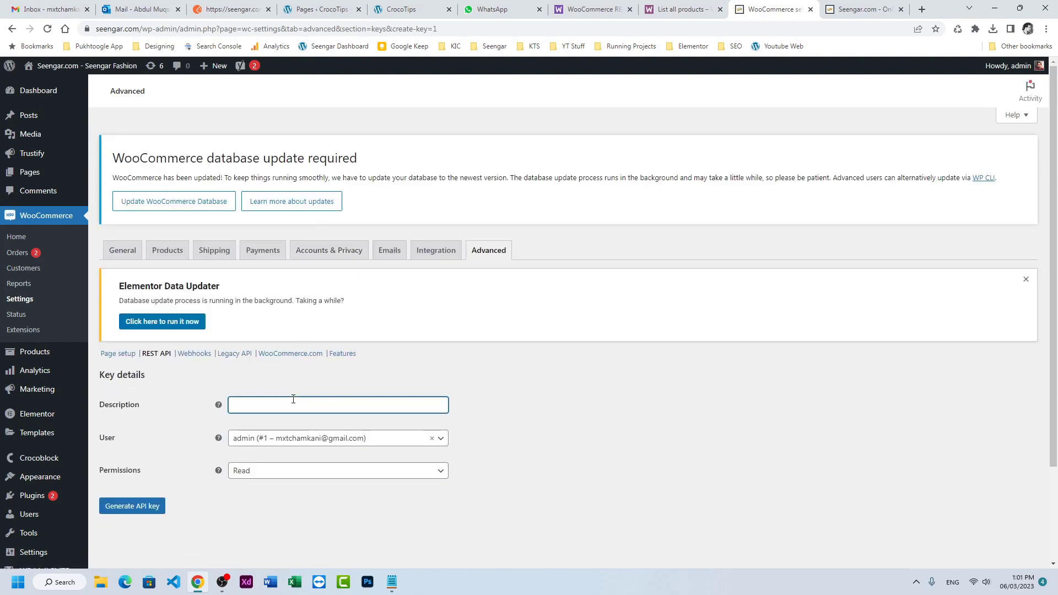
pyautogui.write('Jet engine v2')
pyautogui.click(272, 473)
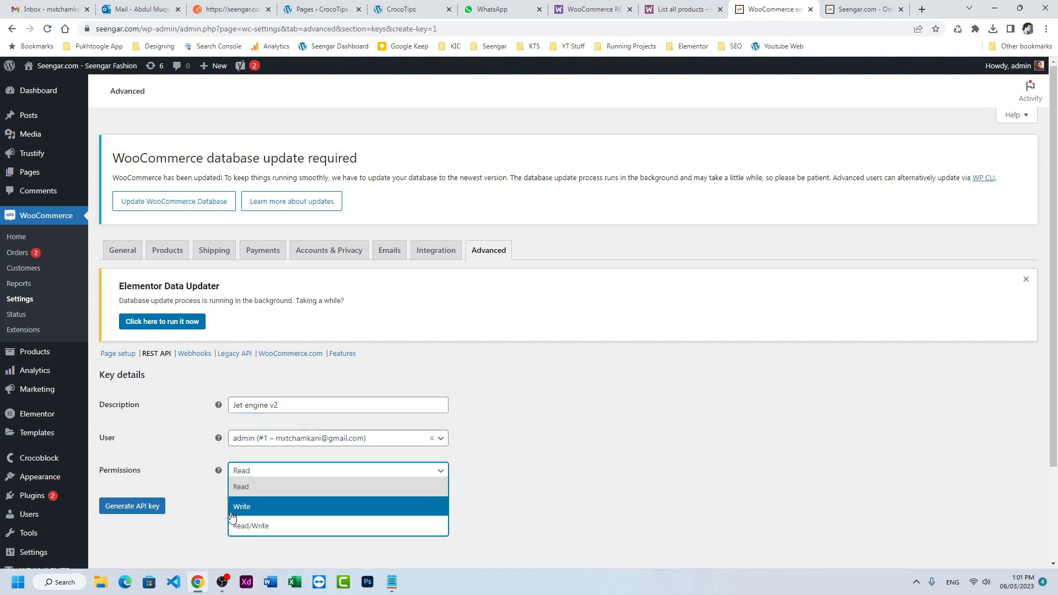
pyautogui.click(249, 487)
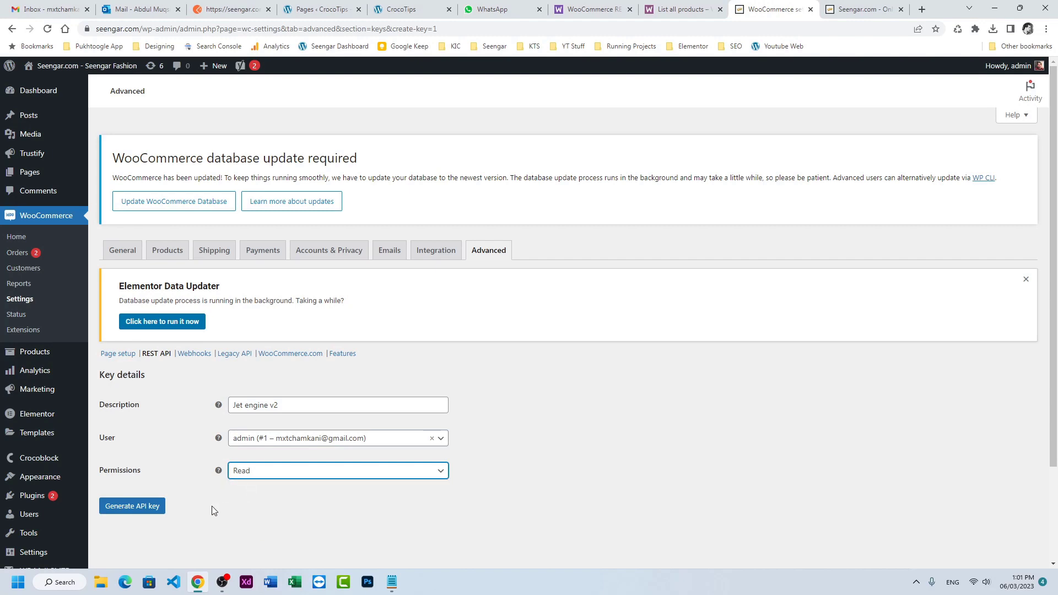
pyautogui.click(136, 505)
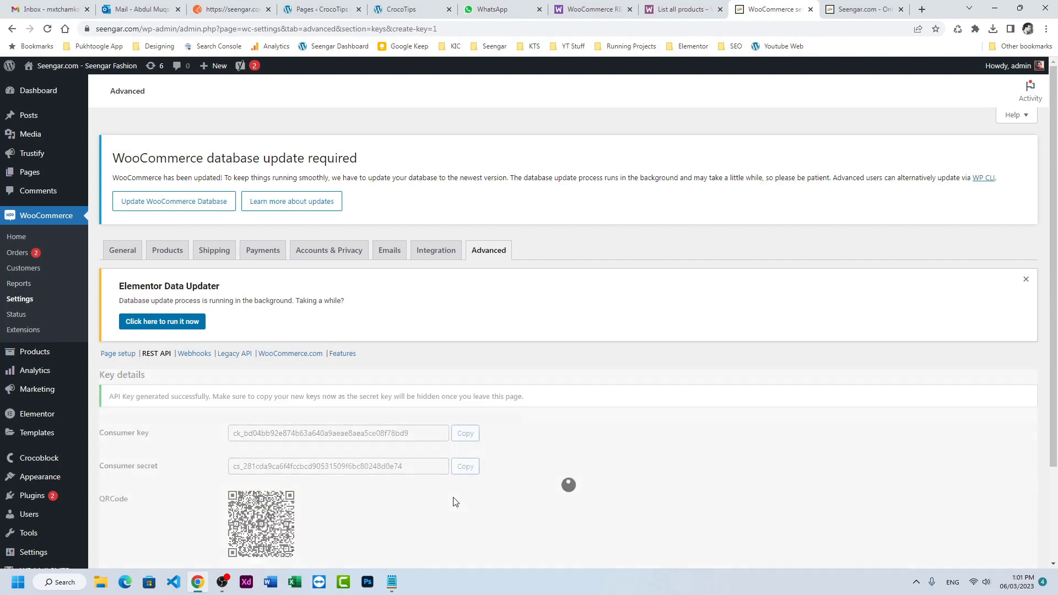
pyautogui.scroll(-2, 215, 378)
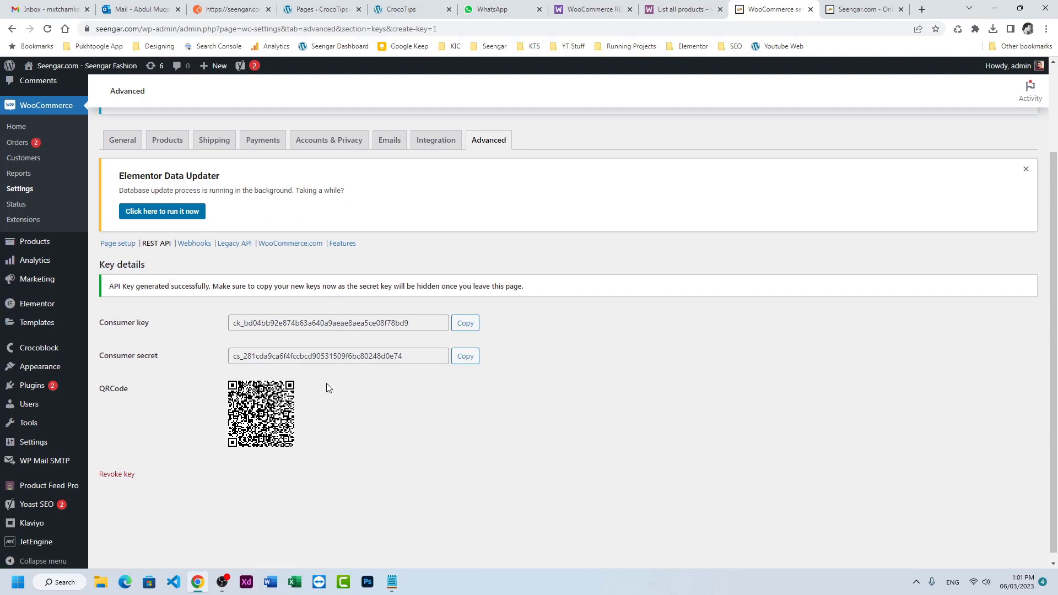
pyautogui.scroll(-1, 325, 407)
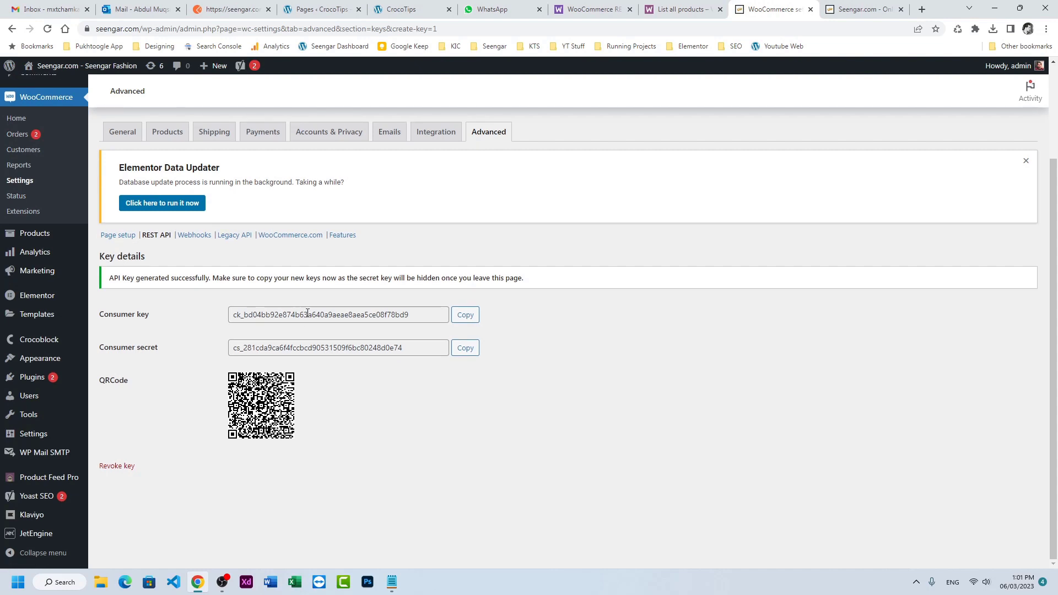
# Paste the new consumer key over the old one in the Notepad key notes
pyautogui.click(466, 315)
pyautogui.click(394, 585)
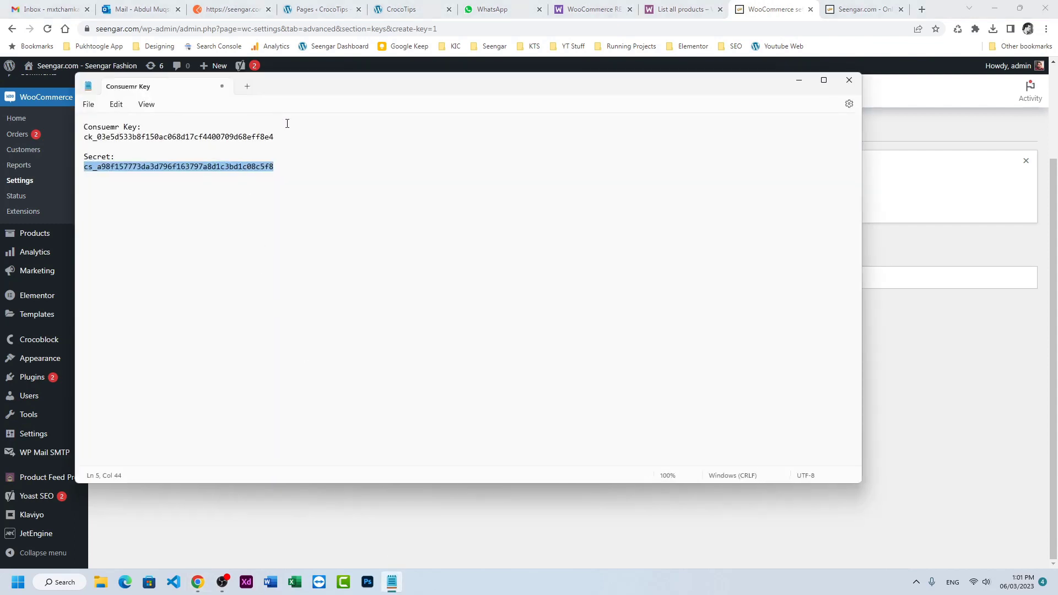
pyautogui.moveTo(274, 136); pyautogui.dragTo(78, 138)
pyautogui.hotkey('ctrl', 'v')
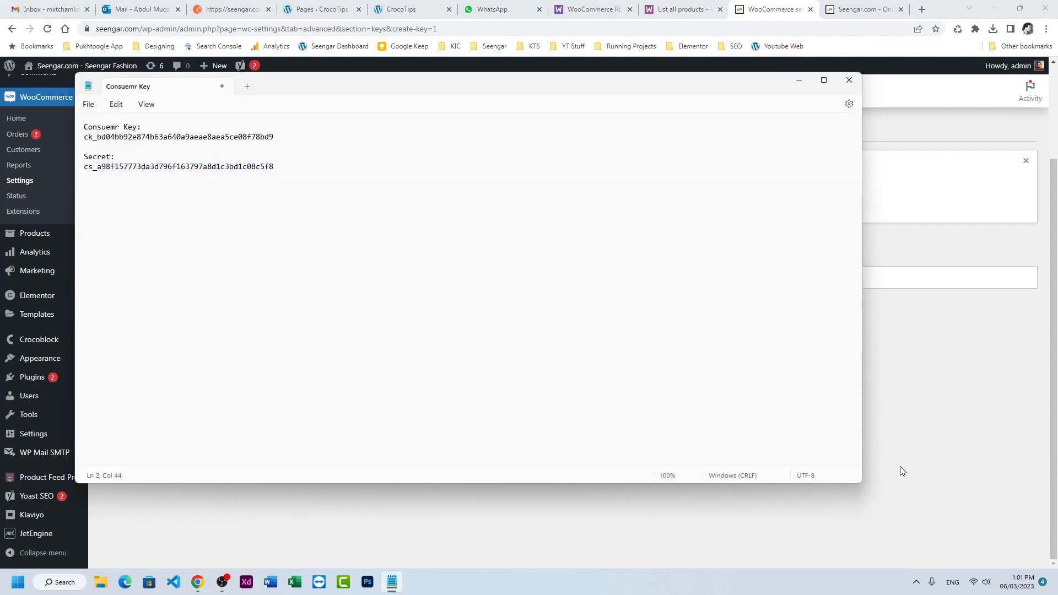
# Replace the old consumer secret in the notes with the newly generated secret
pyautogui.click(903, 468)
pyautogui.click(464, 349)
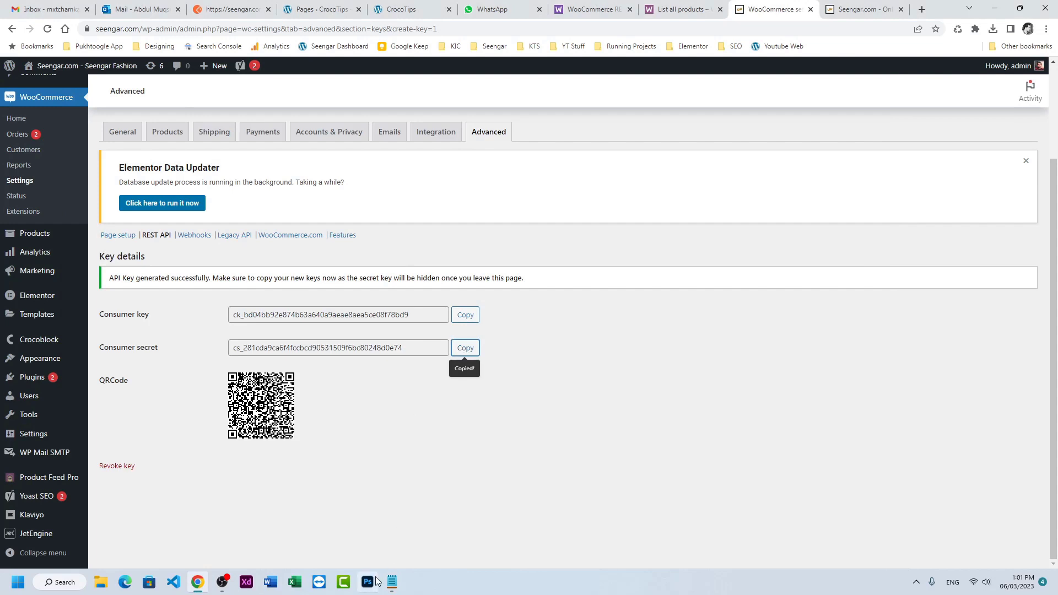
pyautogui.click(392, 582)
pyautogui.moveTo(283, 165); pyautogui.dragTo(73, 167)
pyautogui.hotkey('ctrl', 'v')
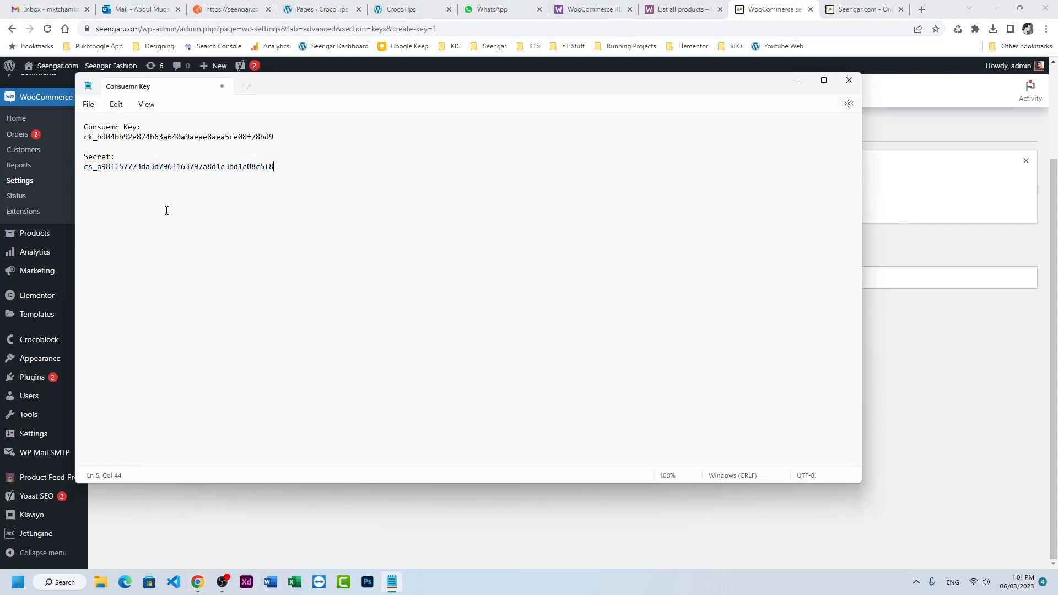
pyautogui.click(926, 397)
pyautogui.click(465, 347)
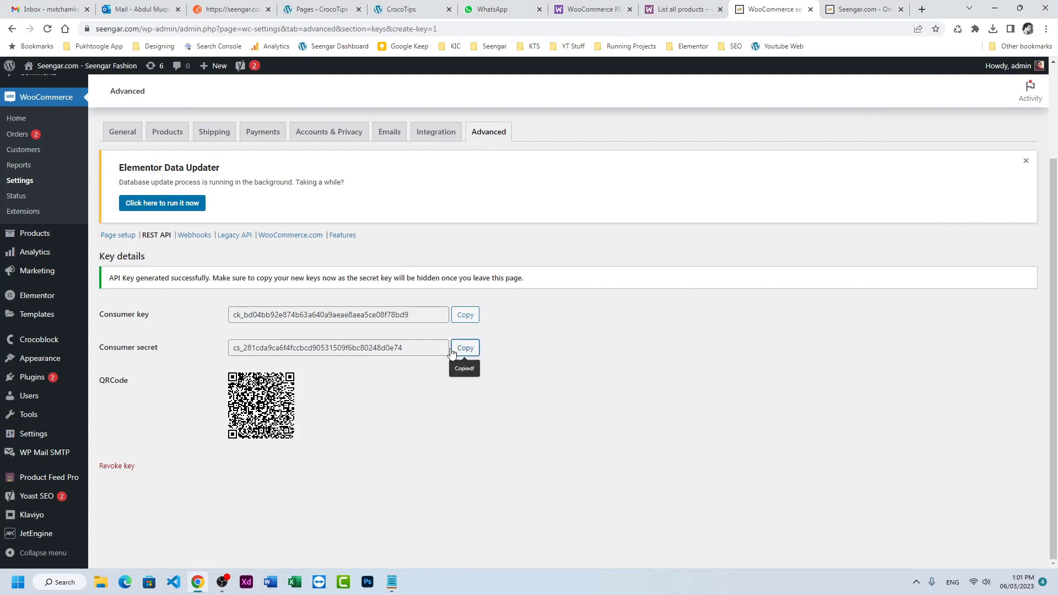
pyautogui.click(391, 582)
pyautogui.moveTo(279, 163); pyautogui.dragTo(73, 172)
pyautogui.hotkey('ctrl', 'v')
pyautogui.click(896, 405)
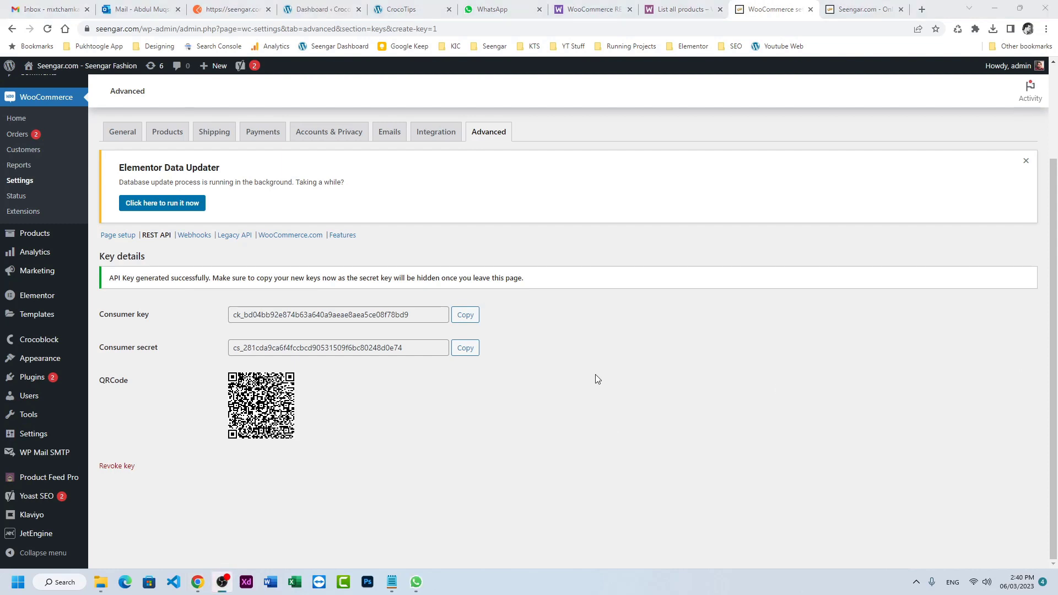
# Go to the CrocoTips JetEngine REST API Endpoints settings
pyautogui.click(311, 9)
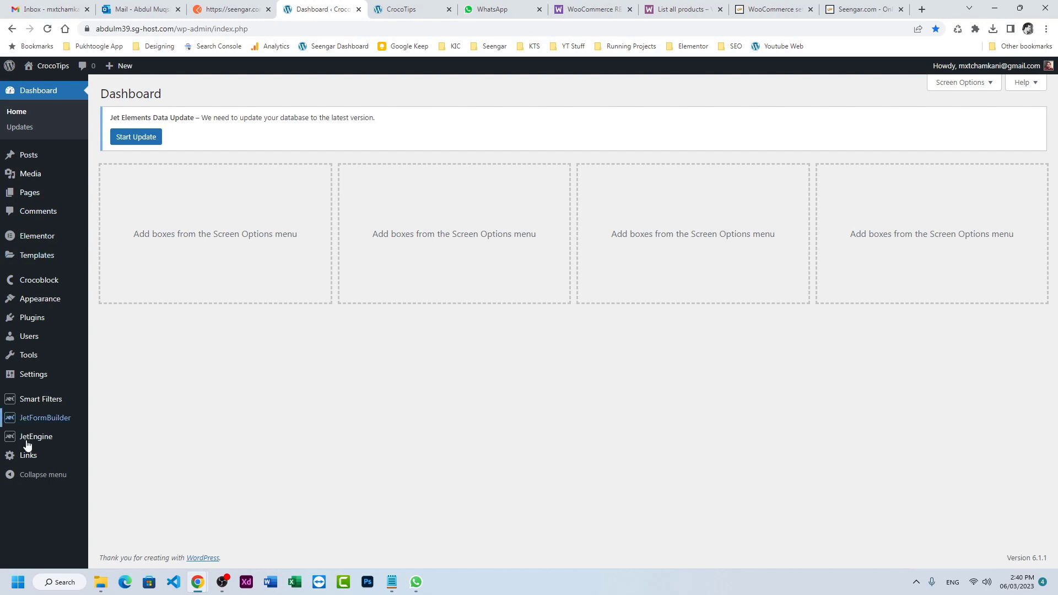
pyautogui.moveTo(50, 442)
pyautogui.click(121, 393)
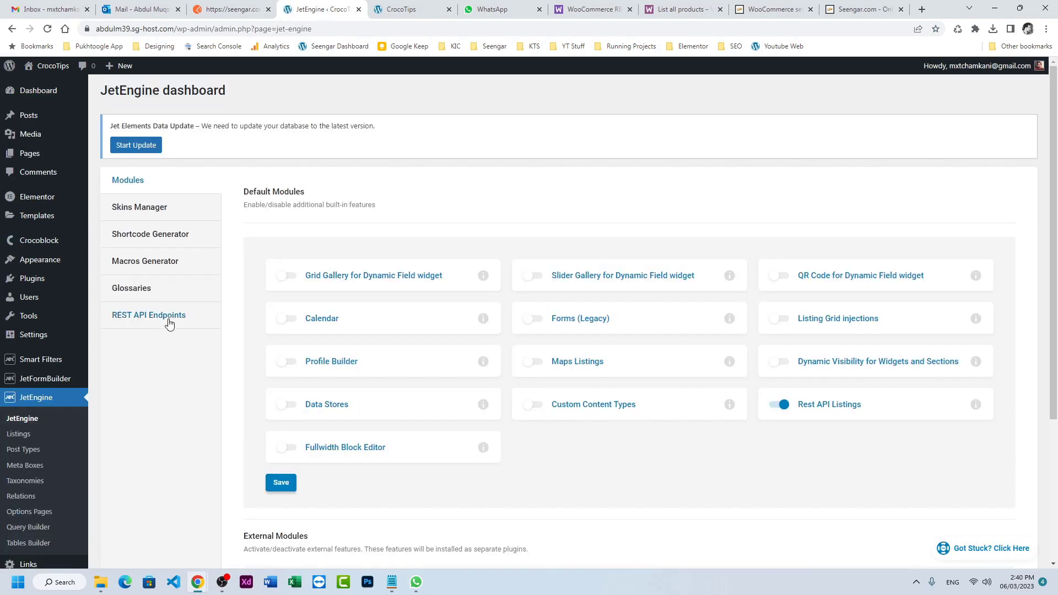
pyautogui.click(169, 317)
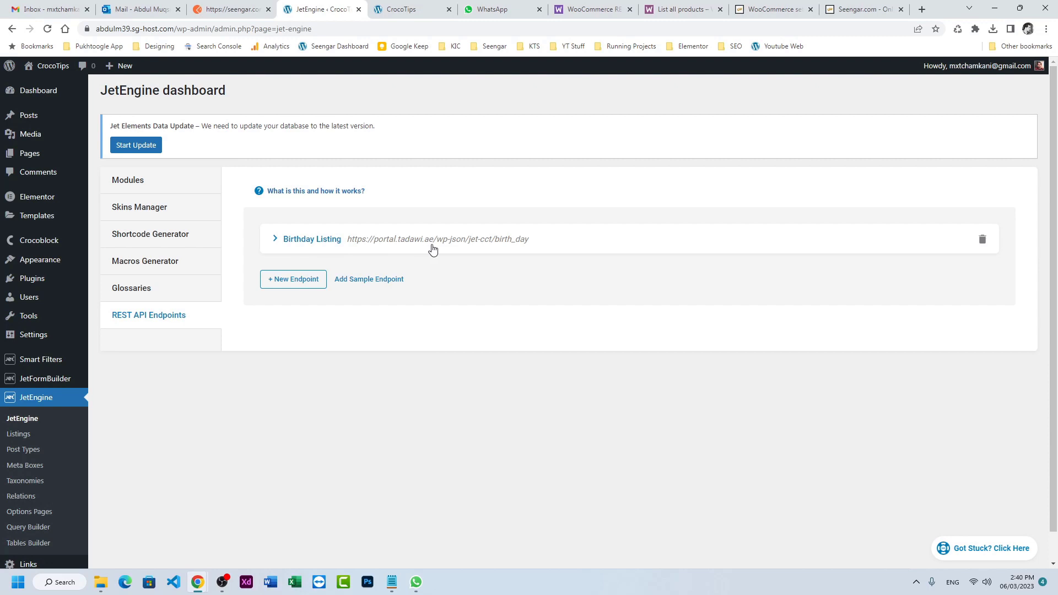
# Add a new REST API endpoint named 'Woo REST API'
pyautogui.click(293, 279)
pyautogui.scroll(-1, 477, 357)
pyautogui.scroll(-2, 476, 357)
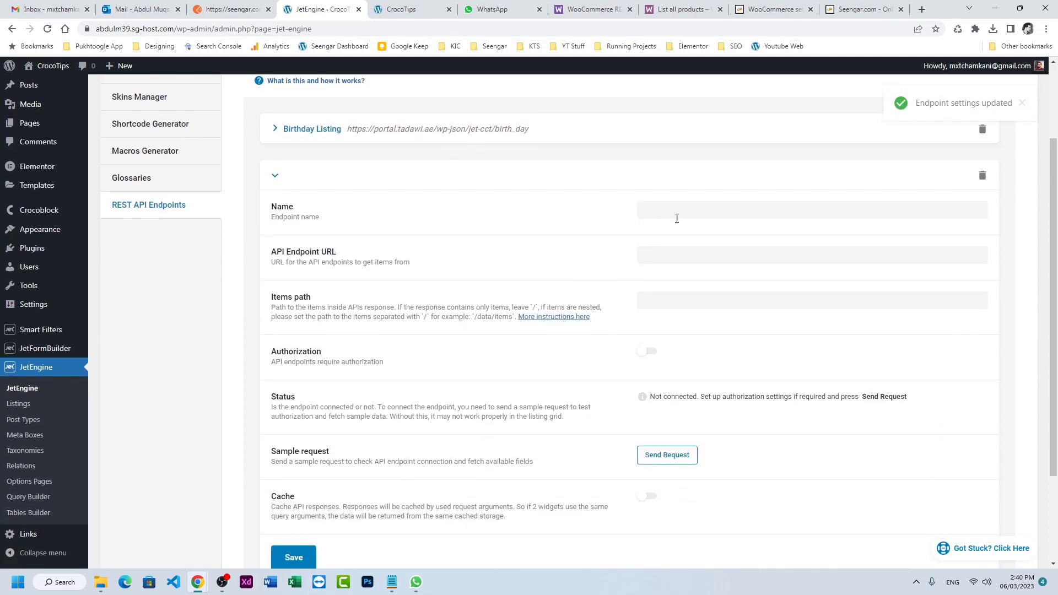
pyautogui.click(662, 209)
pyautogui.write('Woo')
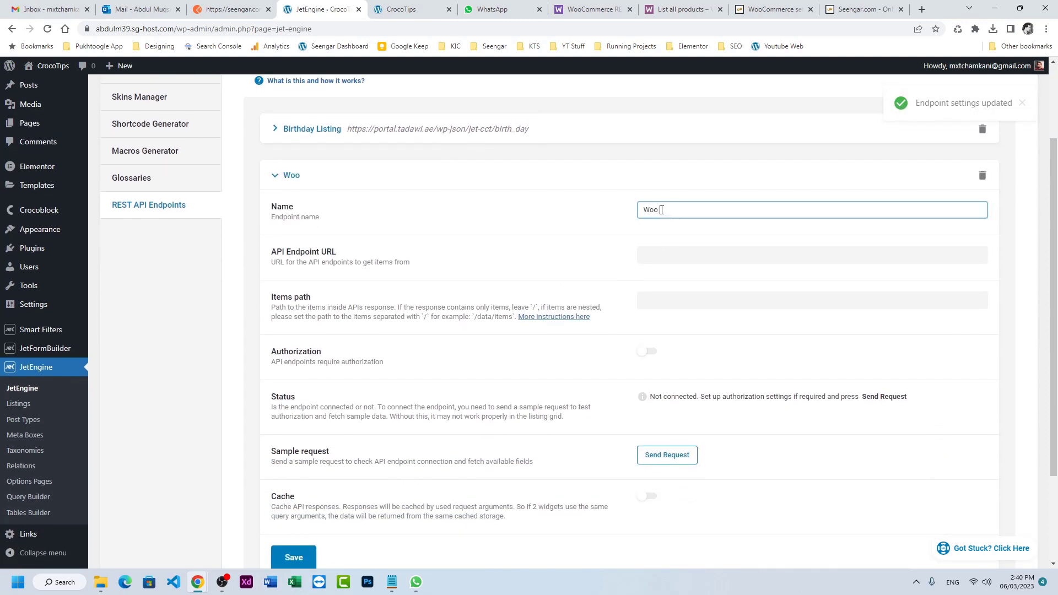
pyautogui.write(' REST API')
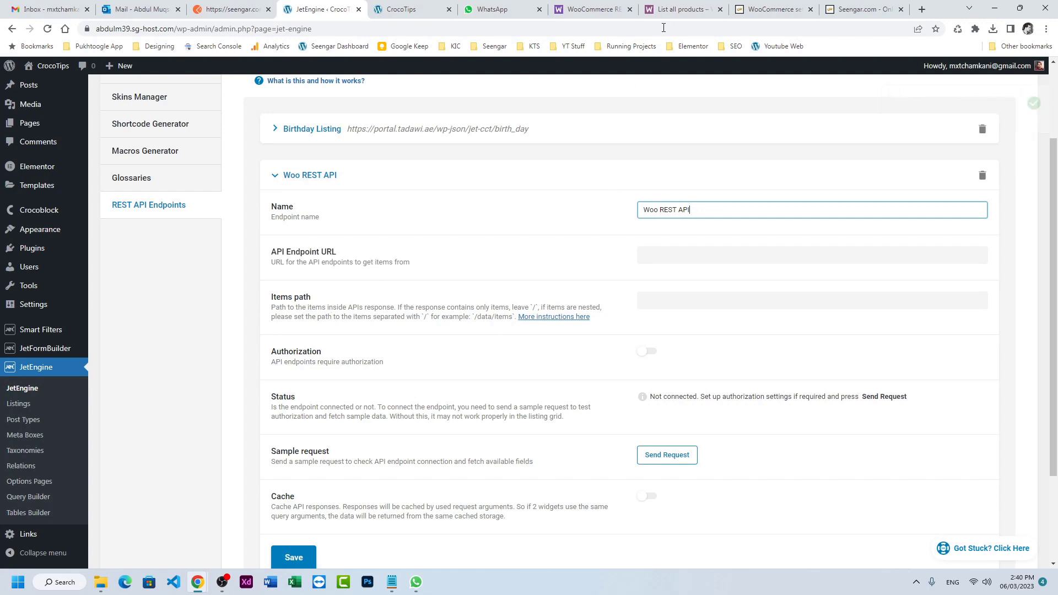
# Select the GET /wp-json/wc/v3/products path on the List all products docs page
pyautogui.click(683, 9)
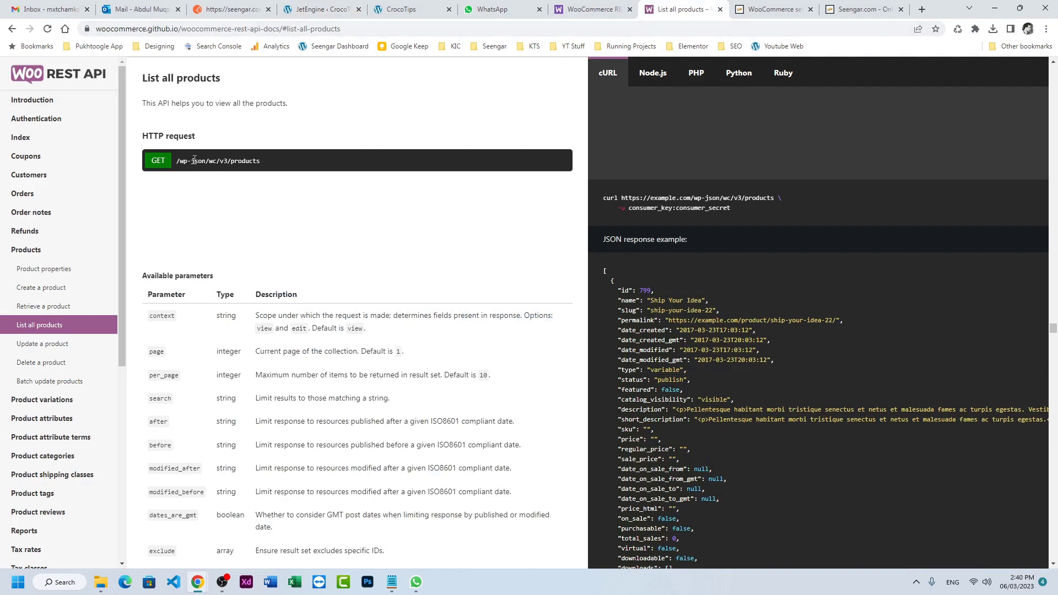
pyautogui.moveTo(269, 163); pyautogui.dragTo(175, 164)
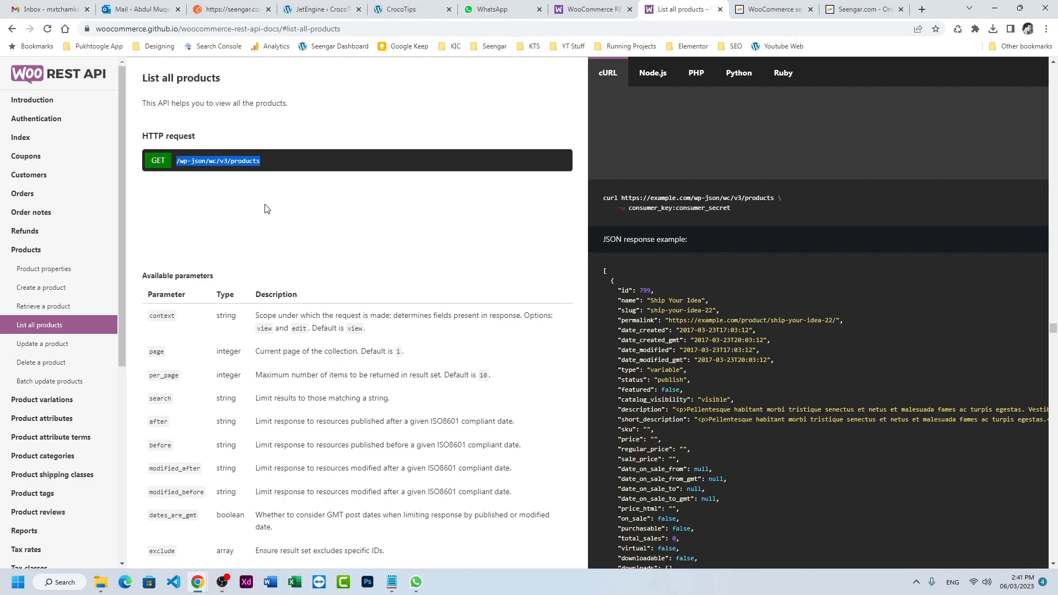
pyautogui.click(331, 9)
pyautogui.click(665, 253)
pyautogui.write('https://')
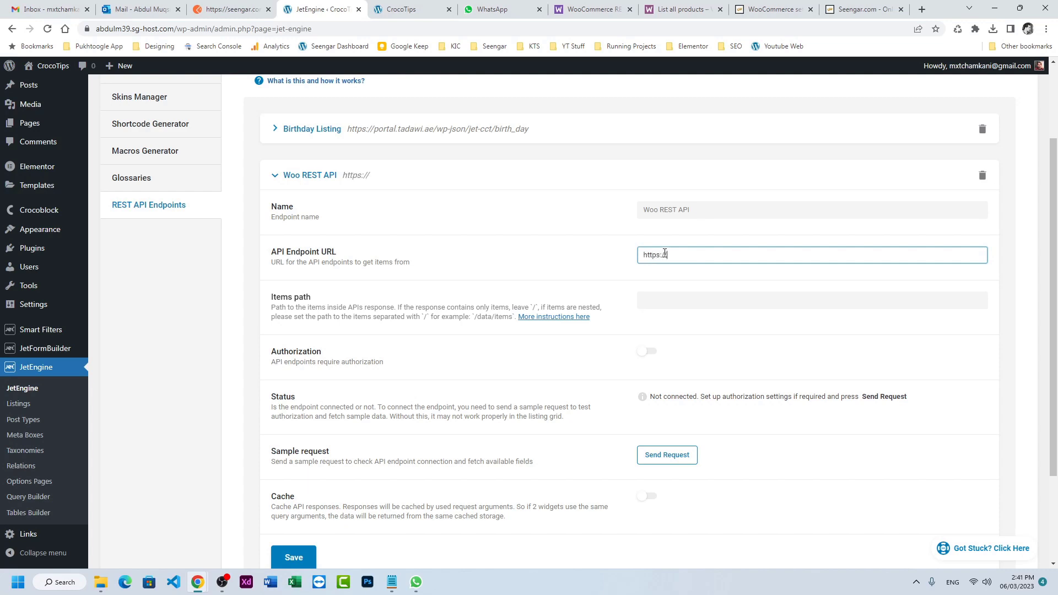
pyautogui.write('seengar.com')
pyautogui.hotkey('ctrl', 'v')
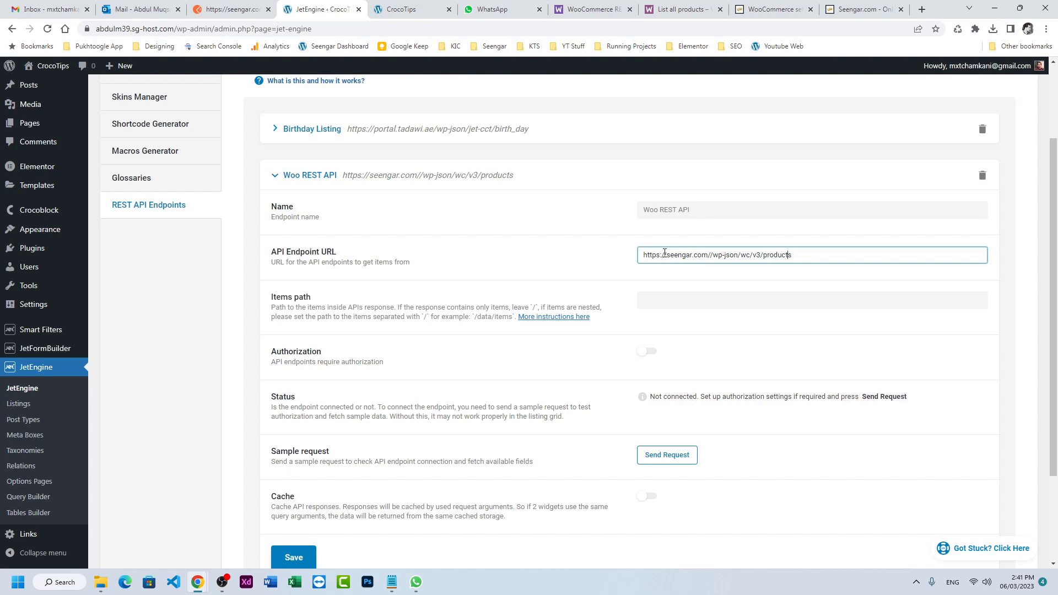
pyautogui.press('BackSpace')
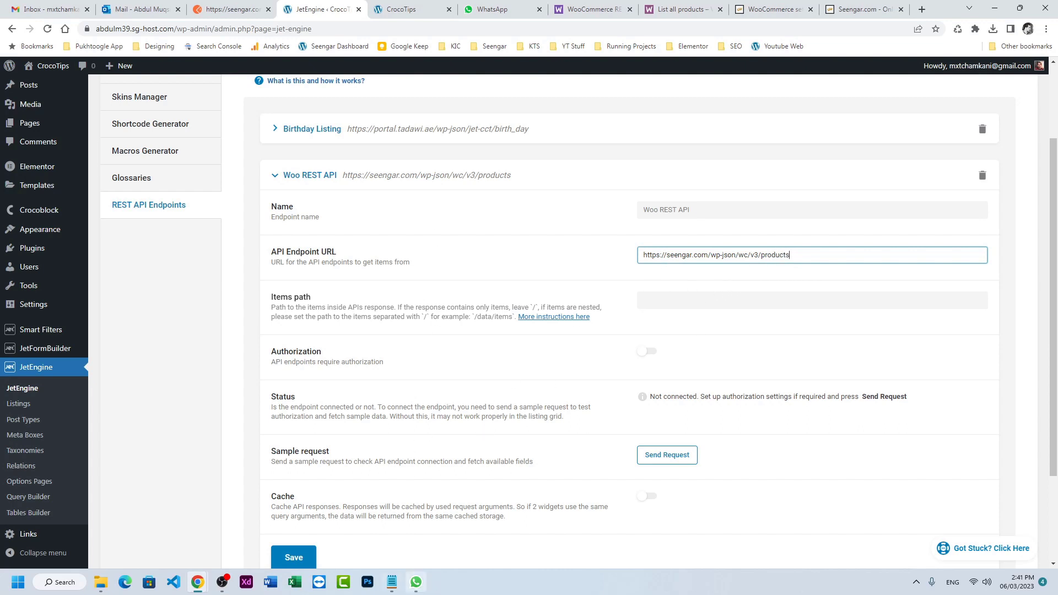
# Start a new notes line with ?consumer_key= followed by the pasted consumer key
pyautogui.click(390, 587)
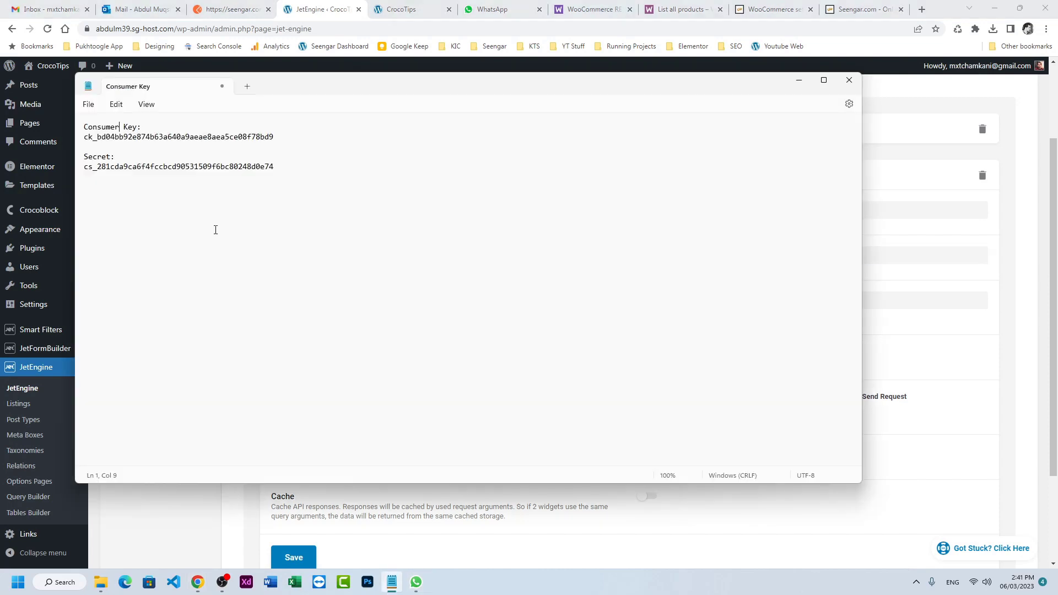
pyautogui.click(330, 259)
pyautogui.write('?consumer_key=')
pyautogui.moveTo(296, 138); pyautogui.dragTo(80, 139)
pyautogui.hotkey('ctrl', 'c')
pyautogui.click(158, 190)
pyautogui.hotkey('ctrl', 'v')
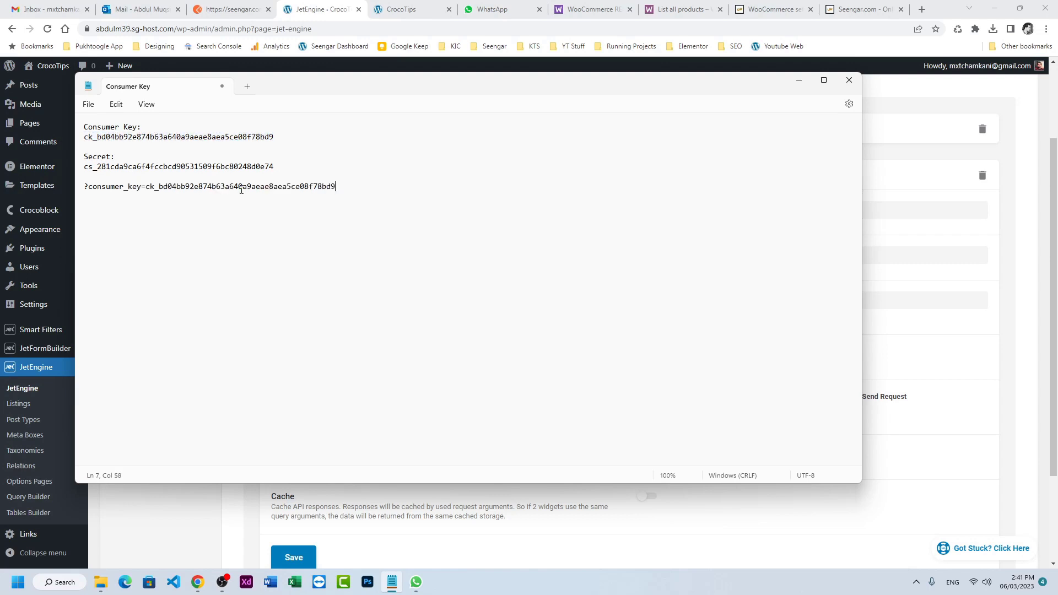
# Append &secret_key= with the pasted secret and select the whole query line
pyautogui.write('&secret_key=')
pyautogui.click(153, 175)
pyautogui.hotkey('shift', 'Up')
pyautogui.hotkey('shift', 'Down')
pyautogui.moveTo(83, 166); pyautogui.dragTo(276, 168)
pyautogui.hotkey('ctrl', 'c')
pyautogui.click(408, 188)
pyautogui.hotkey('ctrl', 'v')
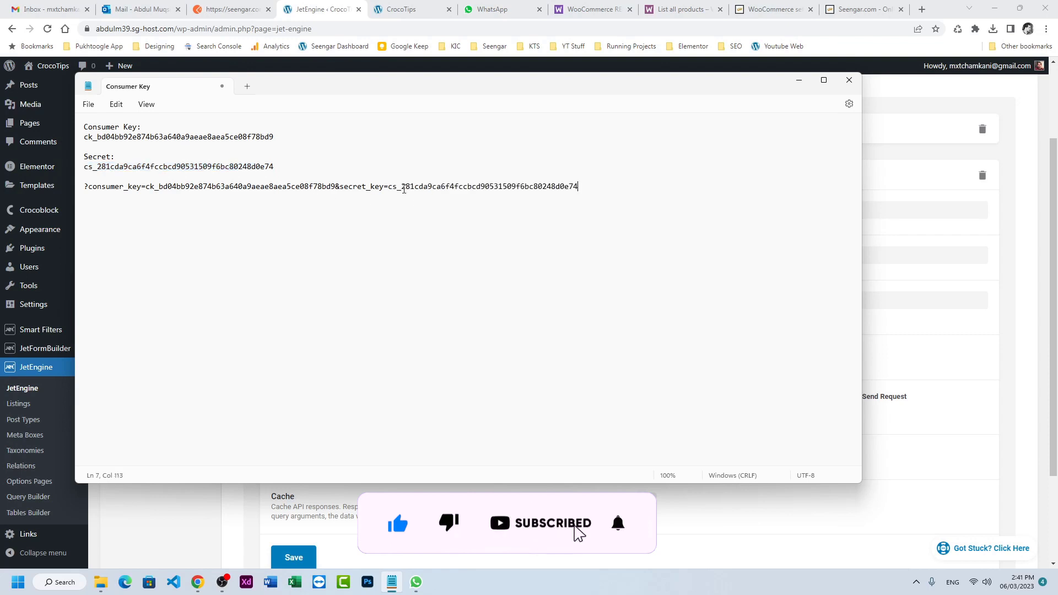
pyautogui.tripleClick(404, 190)
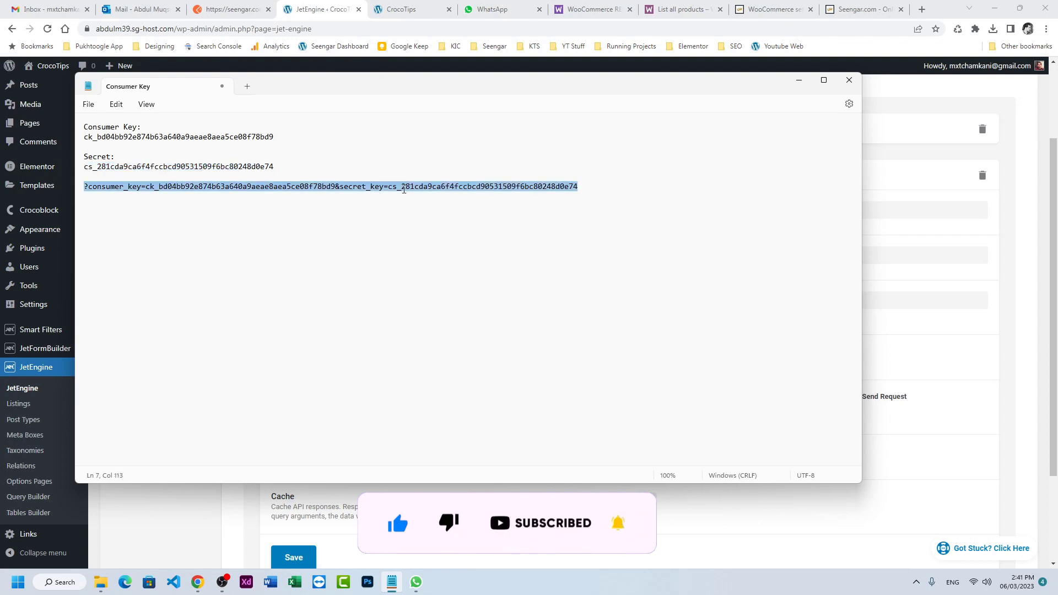
# Append the credential query string to the endpoint URL and send a sample request
pyautogui.click(893, 216)
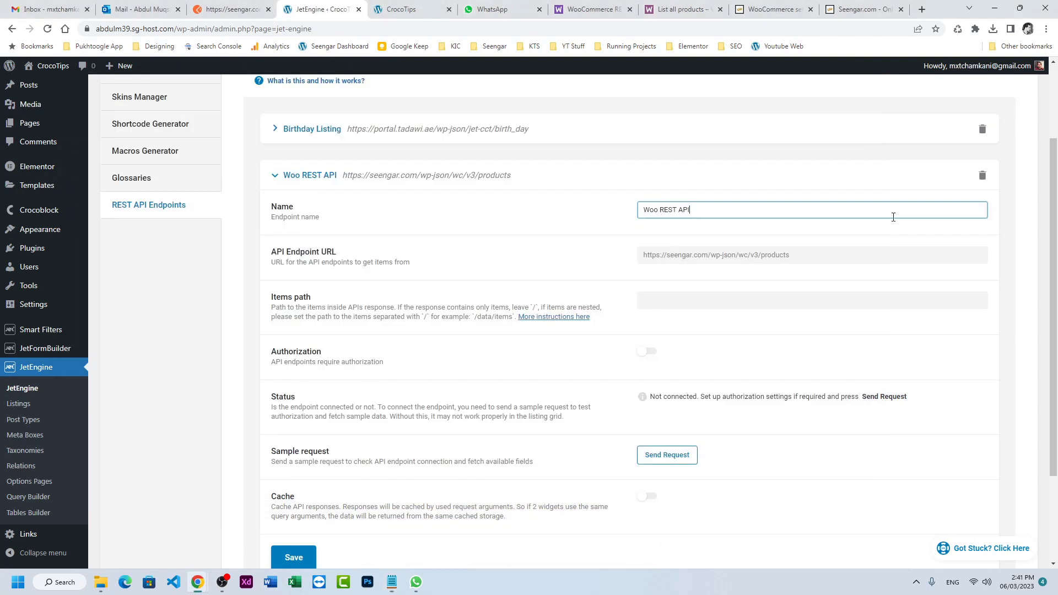
pyautogui.click(840, 258)
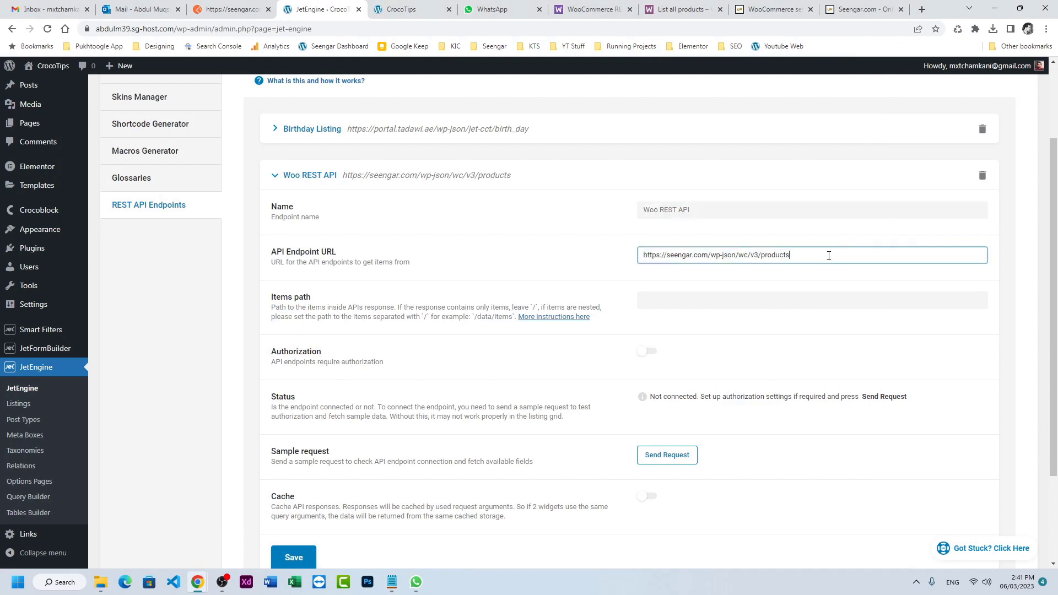
pyautogui.hotkey('ctrl', 'v')
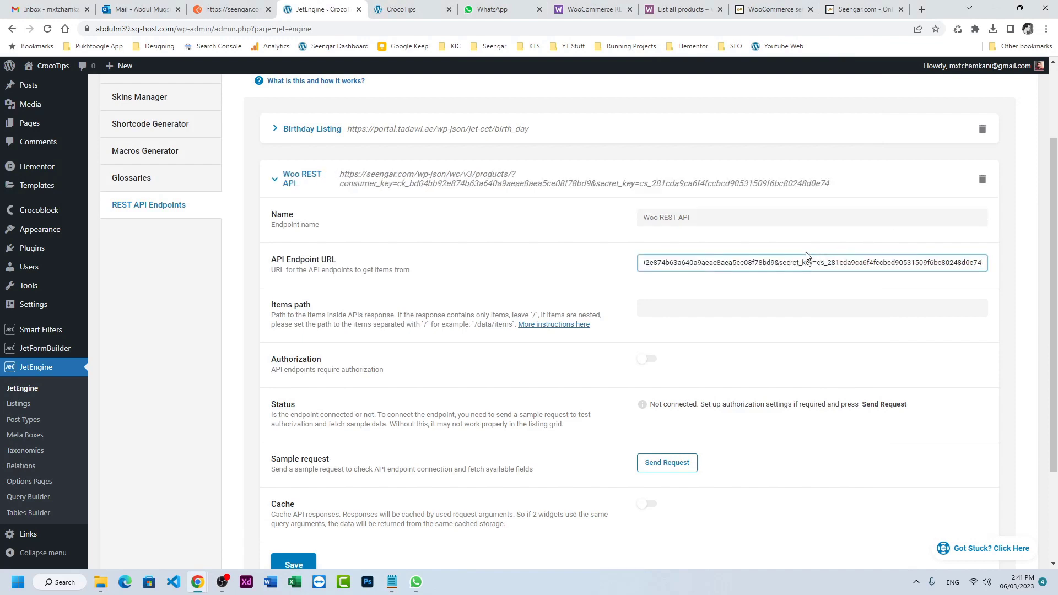
pyautogui.click(654, 471)
pyautogui.click(653, 471)
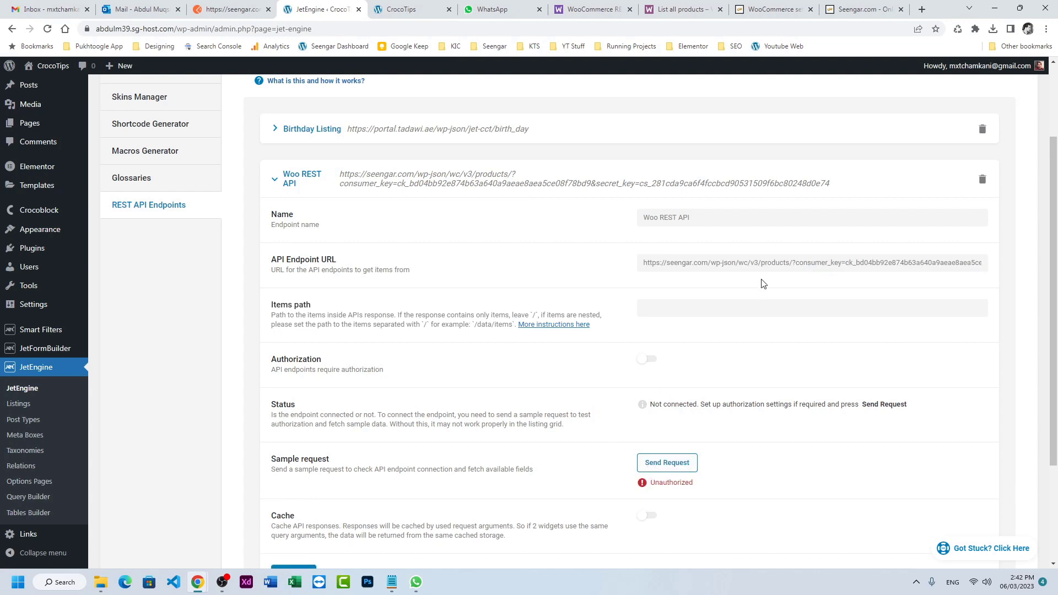
pyautogui.moveTo(753, 263); pyautogui.dragTo(981, 268)
pyautogui.hotkey('ctrl', 'a')
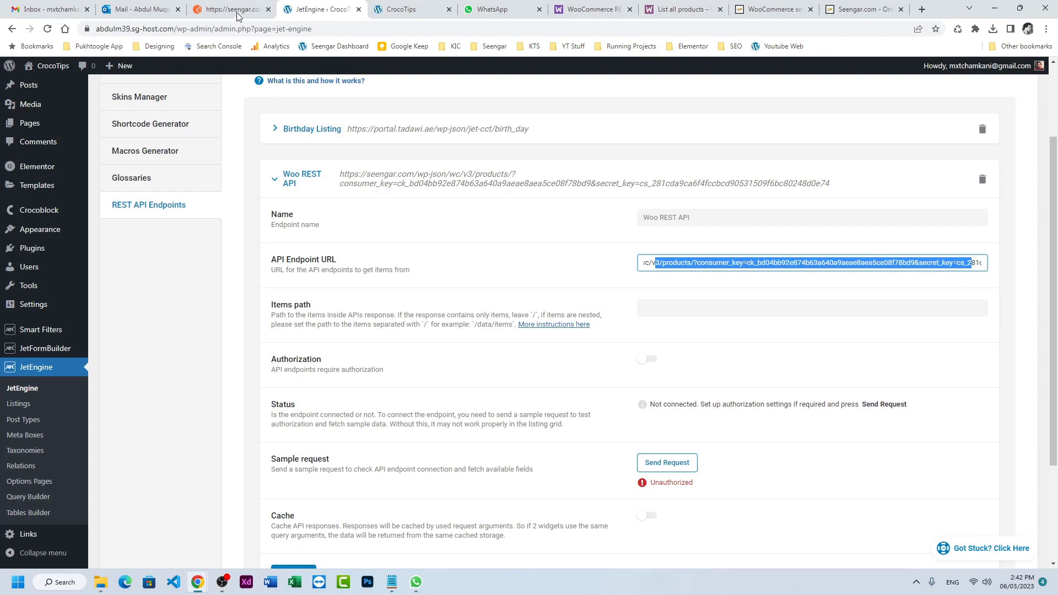
# Replace the URL with the Postman request URL, drop per_page and offset, and retest until Connected
pyautogui.click(232, 9)
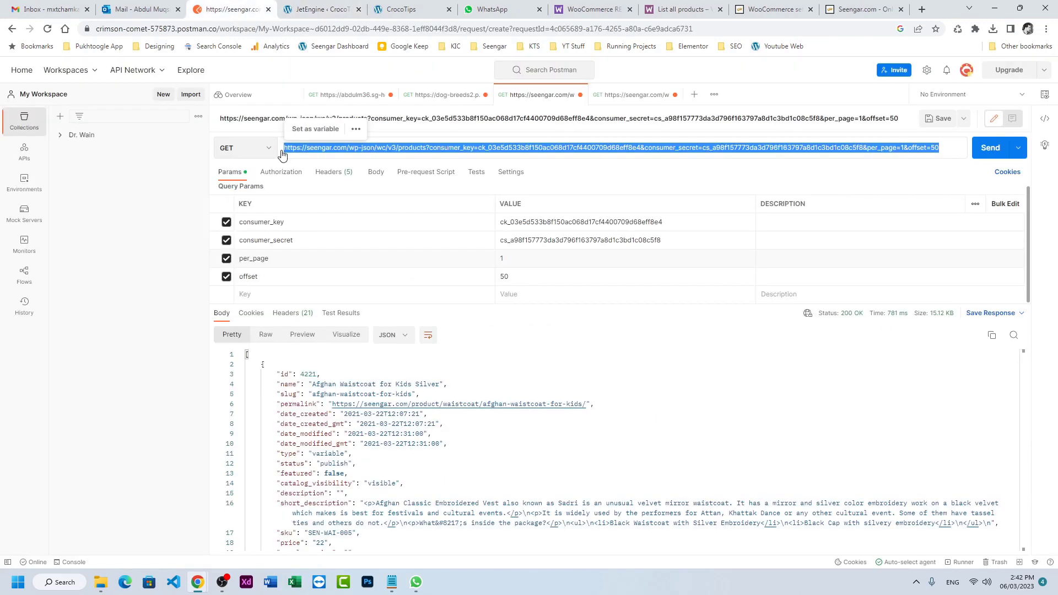
pyautogui.rightClick(426, 149)
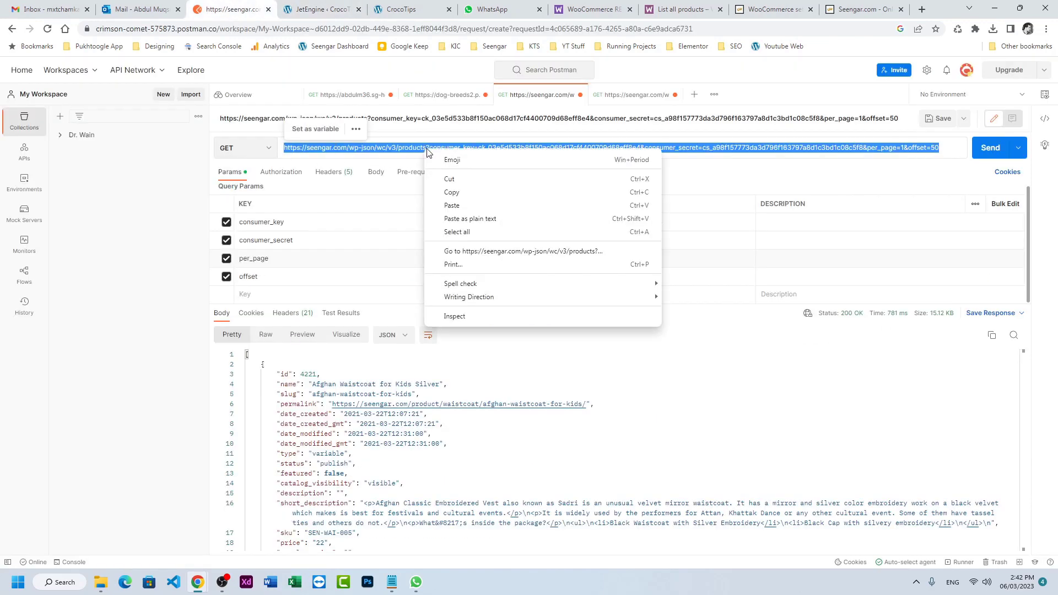
pyautogui.click(451, 196)
pyautogui.click(324, 11)
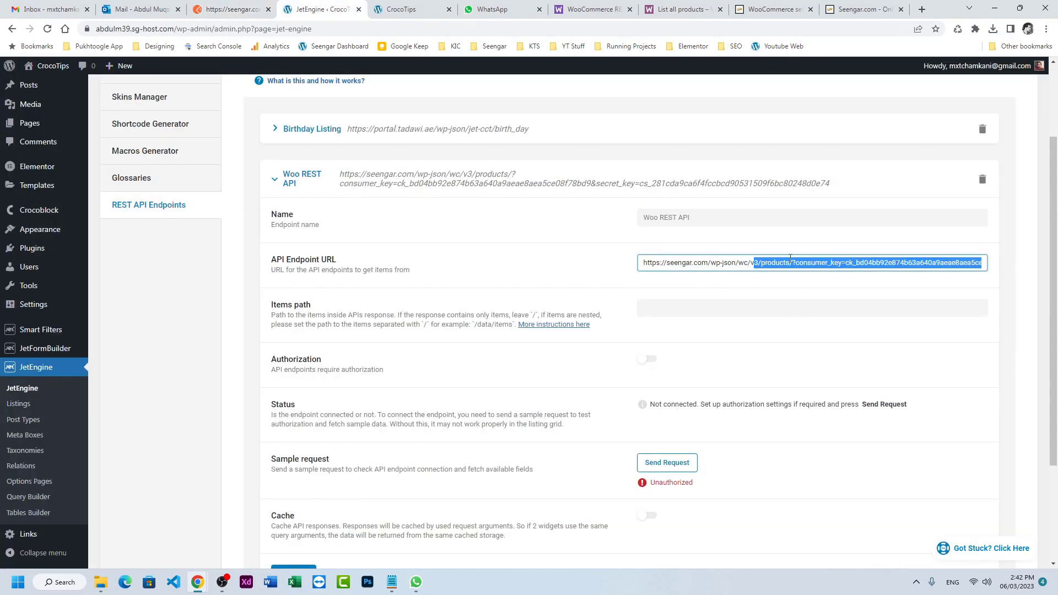
pyautogui.hotkey('ctrl', 'a')
pyautogui.hotkey('ctrl', 'v')
pyautogui.hotkey('ctrl', 'shift', 'Left')
pyautogui.hotkey('shift', 'Left')
pyautogui.hotkey('shift', 'Left')
pyautogui.hotkey('shift', 'Left')
pyautogui.hotkey('shift', 'Left')
pyautogui.hotkey('shift', 'Left')
pyautogui.hotkey('shift', 'Left')
pyautogui.hotkey('shift', 'Left')
pyautogui.hotkey('shift', 'Left')
pyautogui.hotkey('shift', 'Left')
pyautogui.hotkey('shift', 'Left')
pyautogui.hotkey('shift', 'Left')
pyautogui.hotkey('shift', 'Left')
pyautogui.hotkey('shift', 'Left')
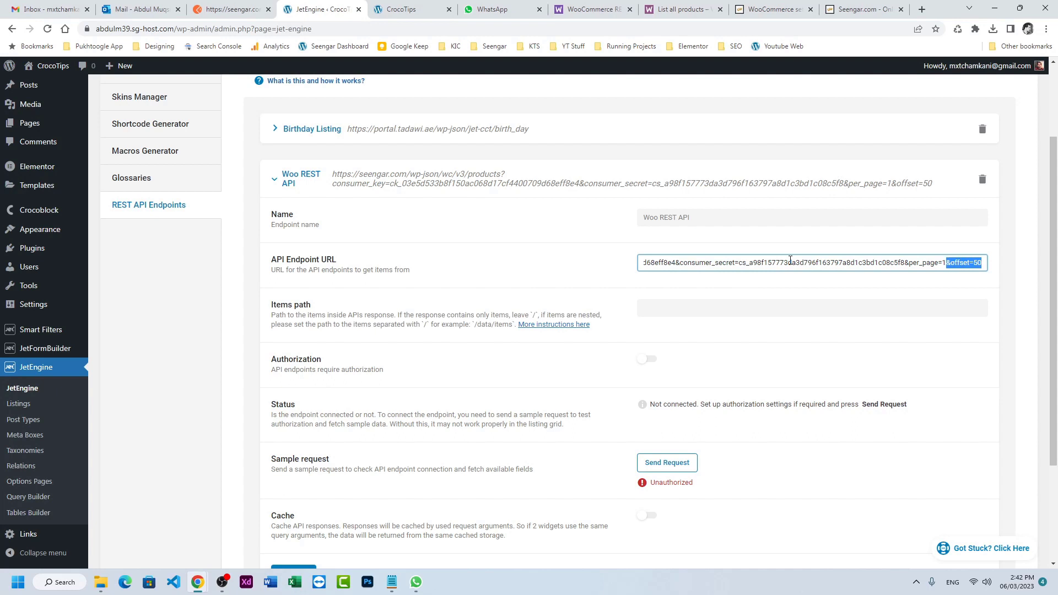
pyautogui.hotkey('shift', 'Left')
pyautogui.hotkey('shift', 'Left')
pyautogui.hotkey('shift', 'Left')
pyautogui.press('BackSpace')
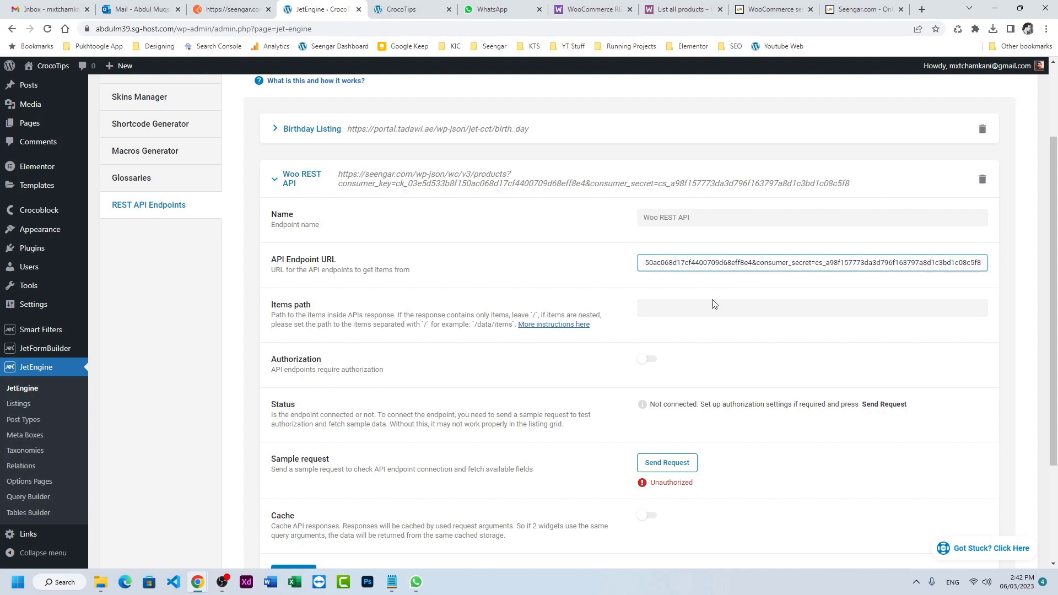
pyautogui.click(664, 463)
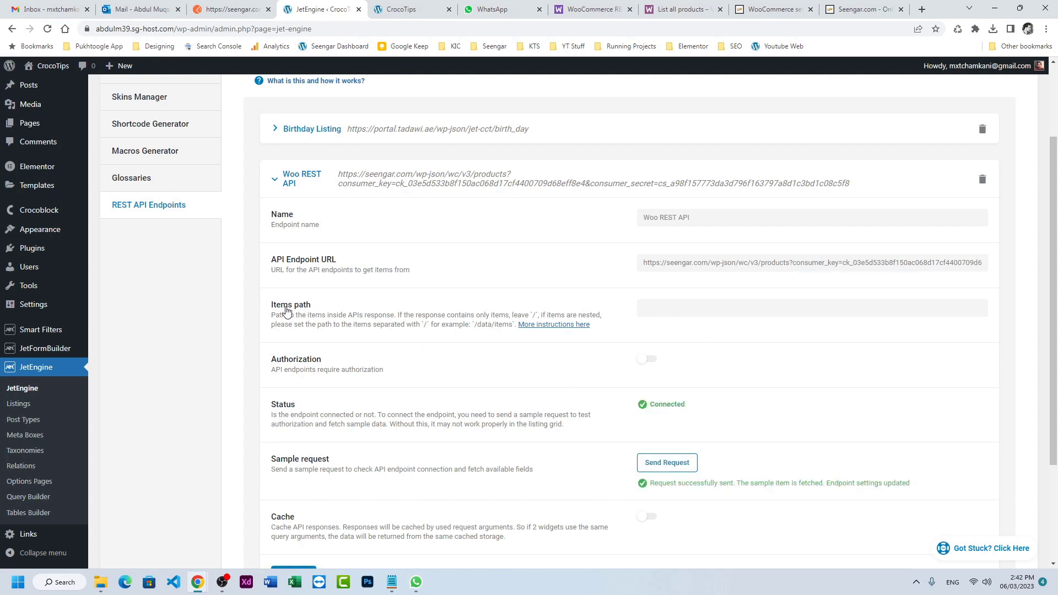
pyautogui.scroll(-1, 562, 381)
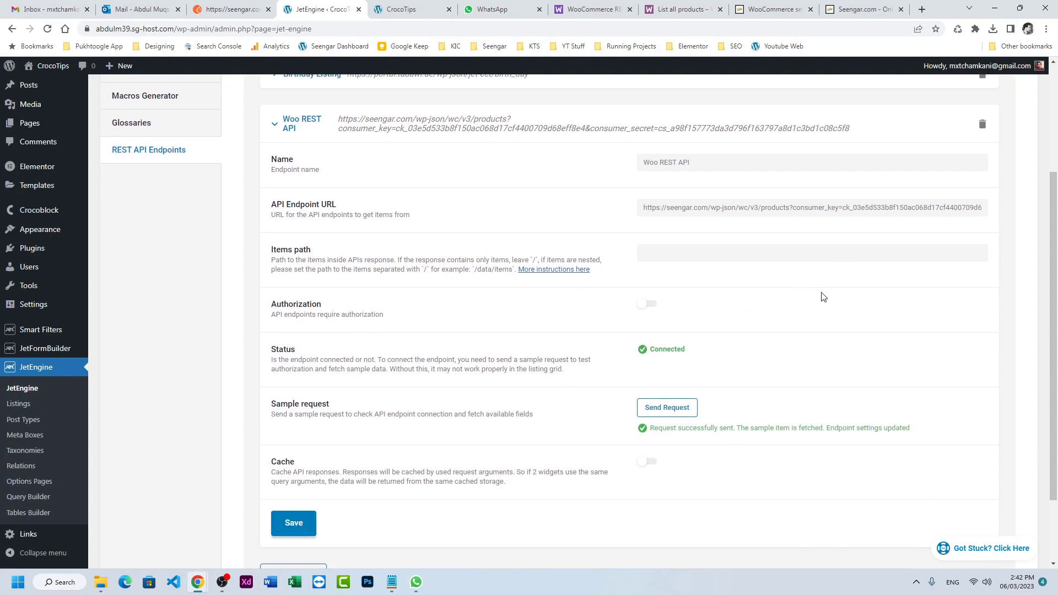
pyautogui.click(237, 9)
pyautogui.click(905, 148)
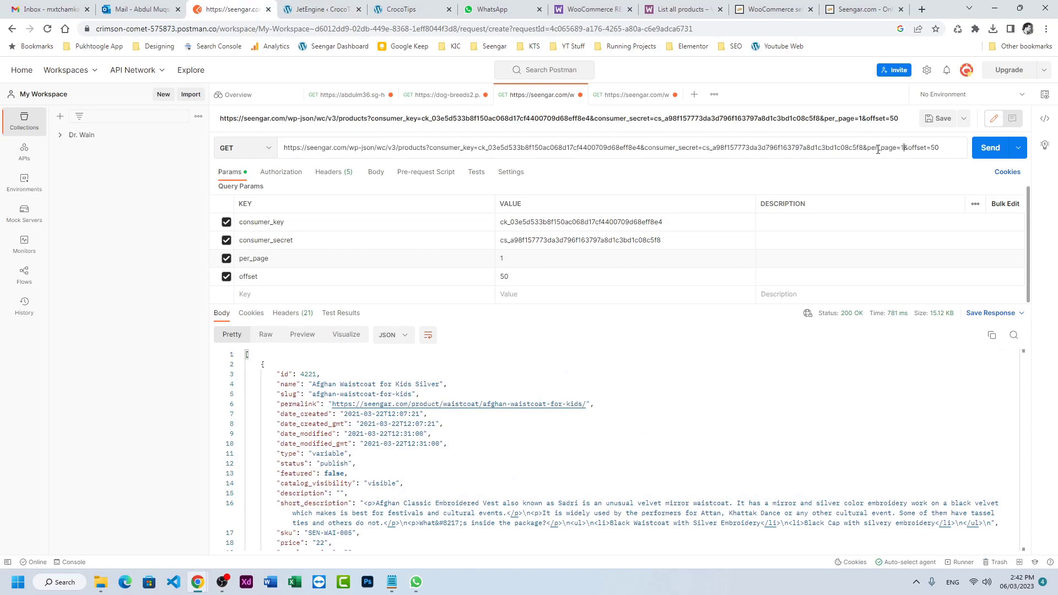
pyautogui.moveTo(866, 147); pyautogui.dragTo(939, 148)
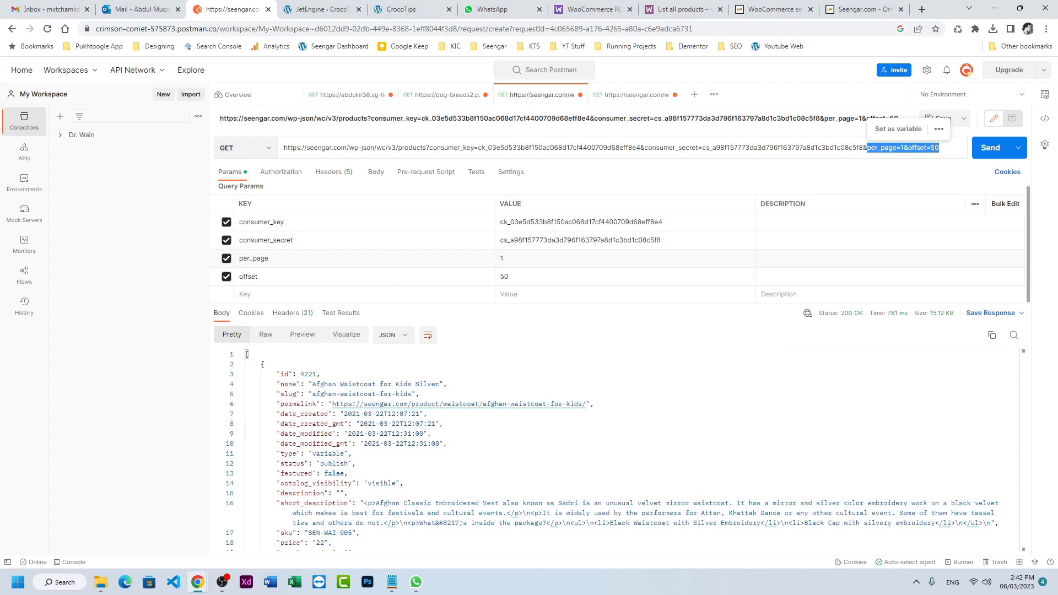
pyautogui.click(341, 9)
# Save the Woo REST API endpoint settings and go to JetEngine's Query Builder
pyautogui.click(293, 529)
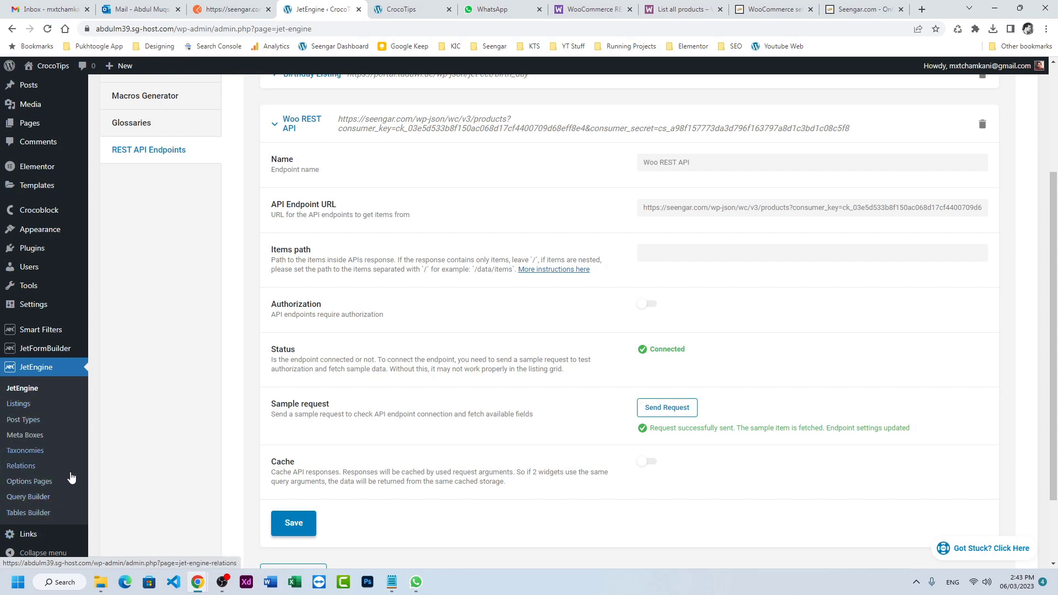
pyautogui.click(47, 498)
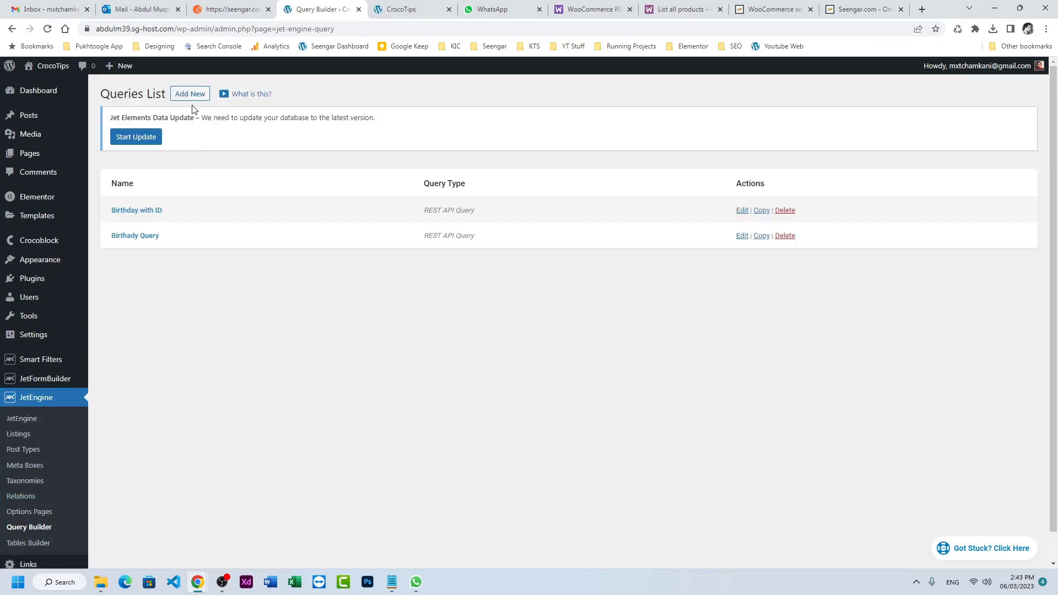
# Add a query 'Products Query' of type REST API Query on the Woo REST API endpoint, previewing 10 results
pyautogui.click(191, 95)
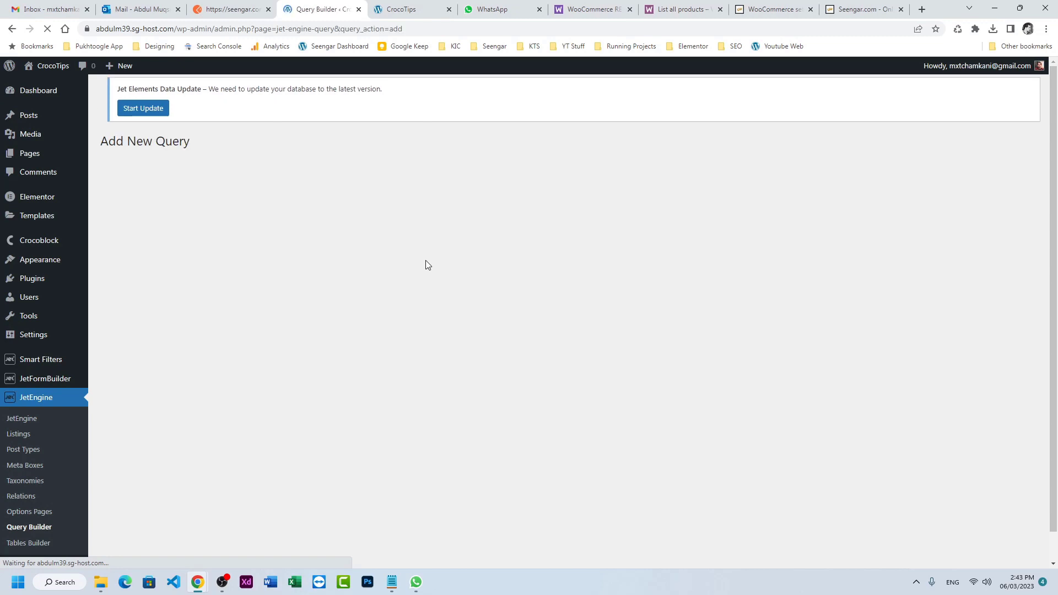
pyautogui.click(530, 223)
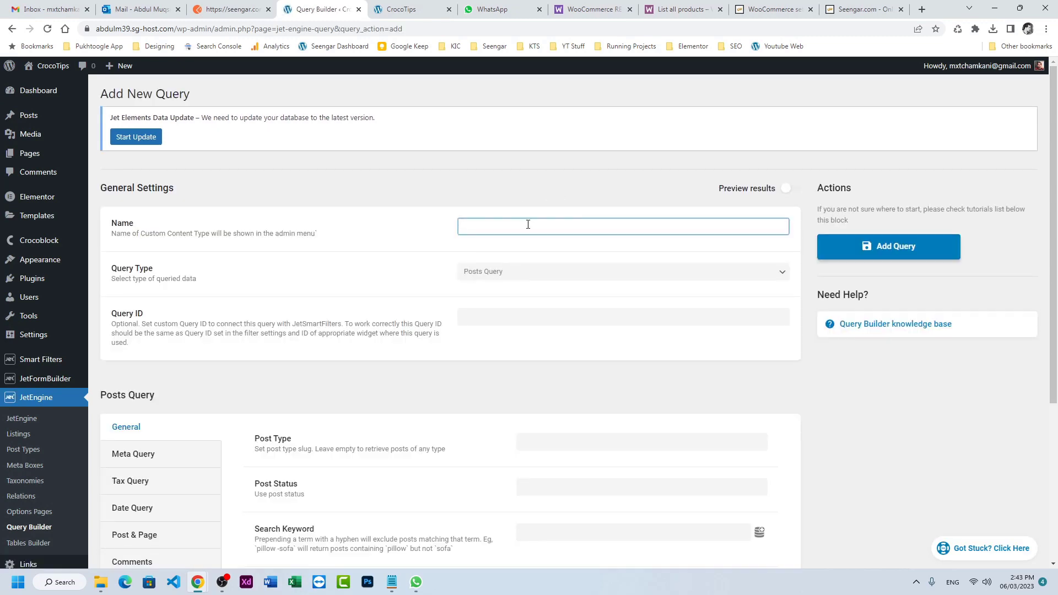
pyautogui.write('Products Query')
pyautogui.click(504, 275)
pyautogui.click(495, 347)
pyautogui.scroll(-1, 486, 345)
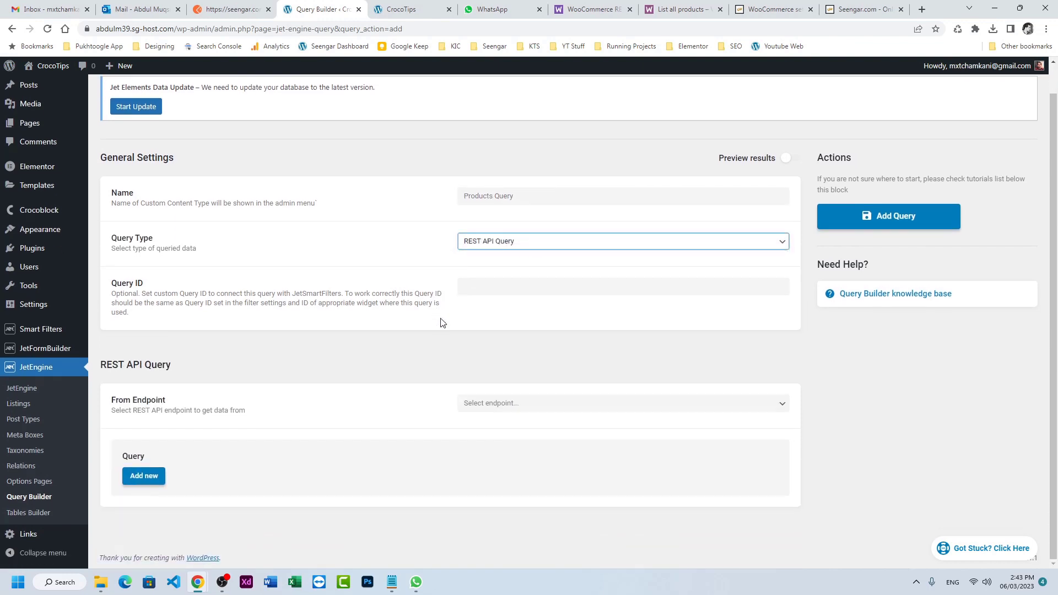
pyautogui.click(507, 404)
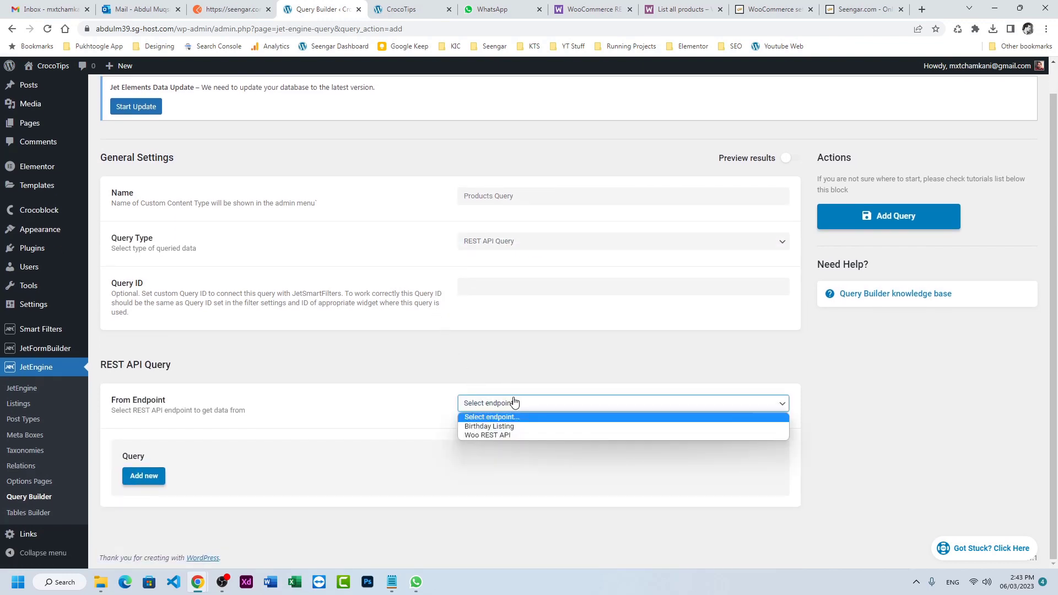
pyautogui.click(500, 434)
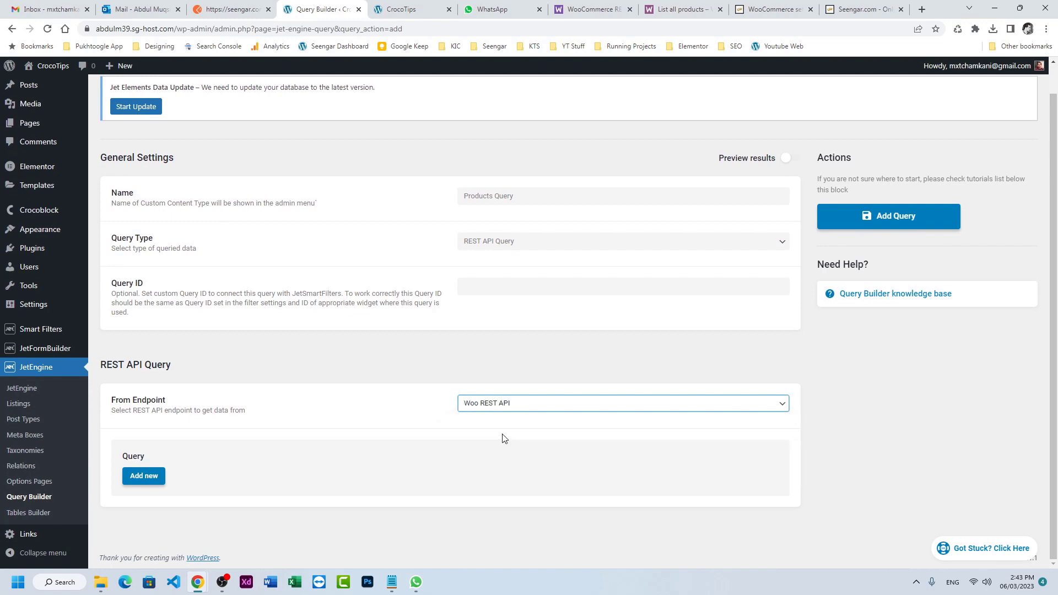
pyautogui.click(788, 159)
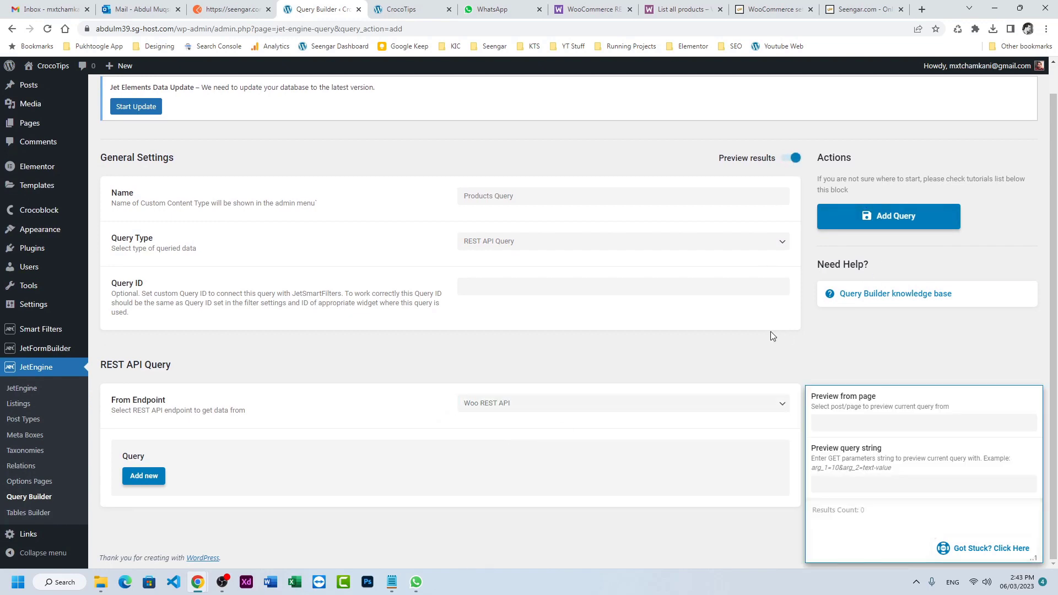
pyautogui.doubleClick(863, 307)
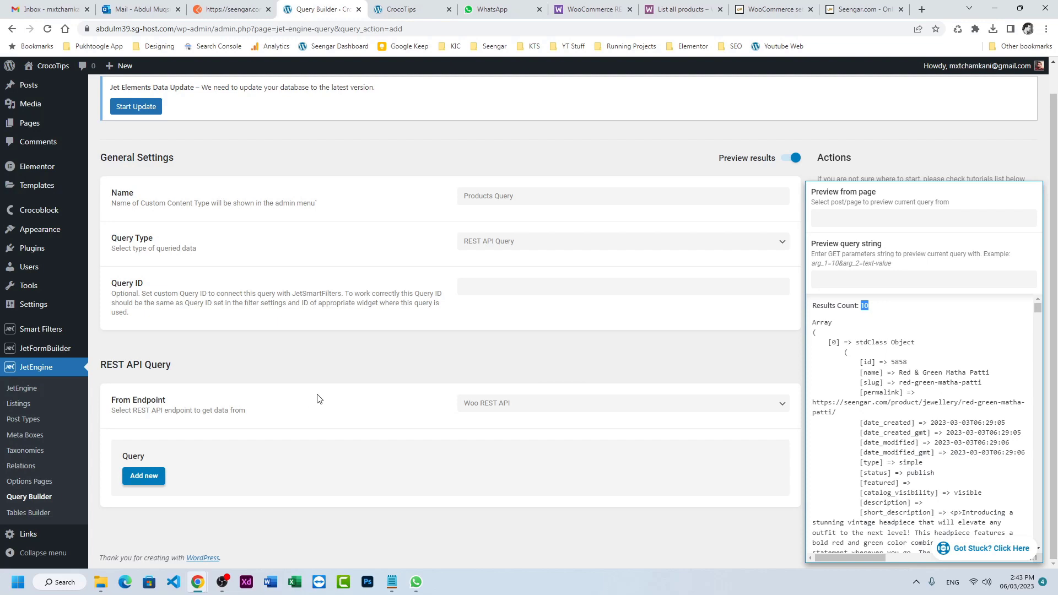
# Add a query parameter with key id and value 5858, then check the preview results count
pyautogui.click(158, 480)
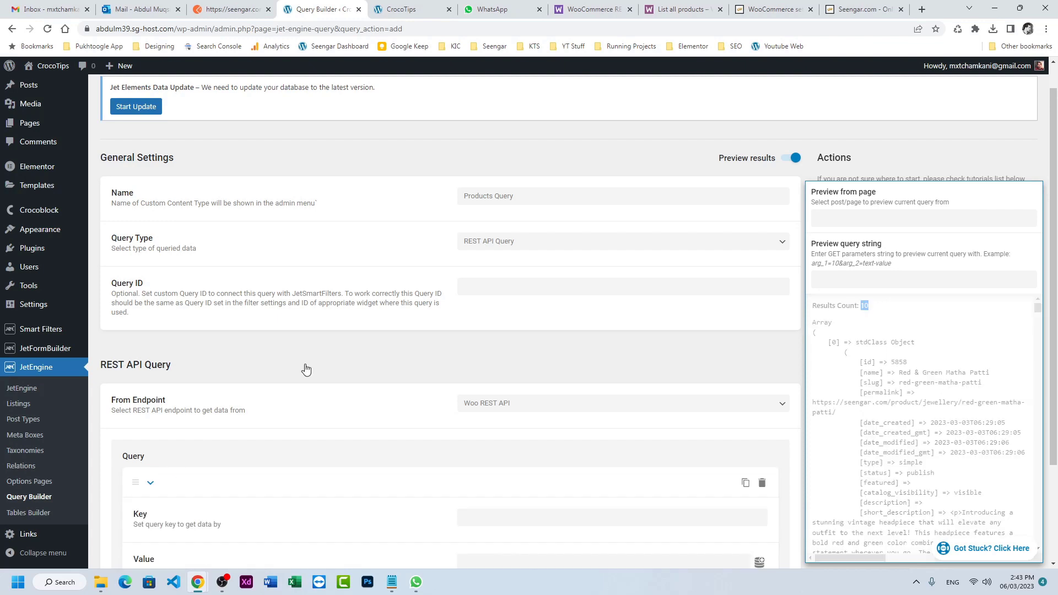
pyautogui.scroll(-2, 305, 369)
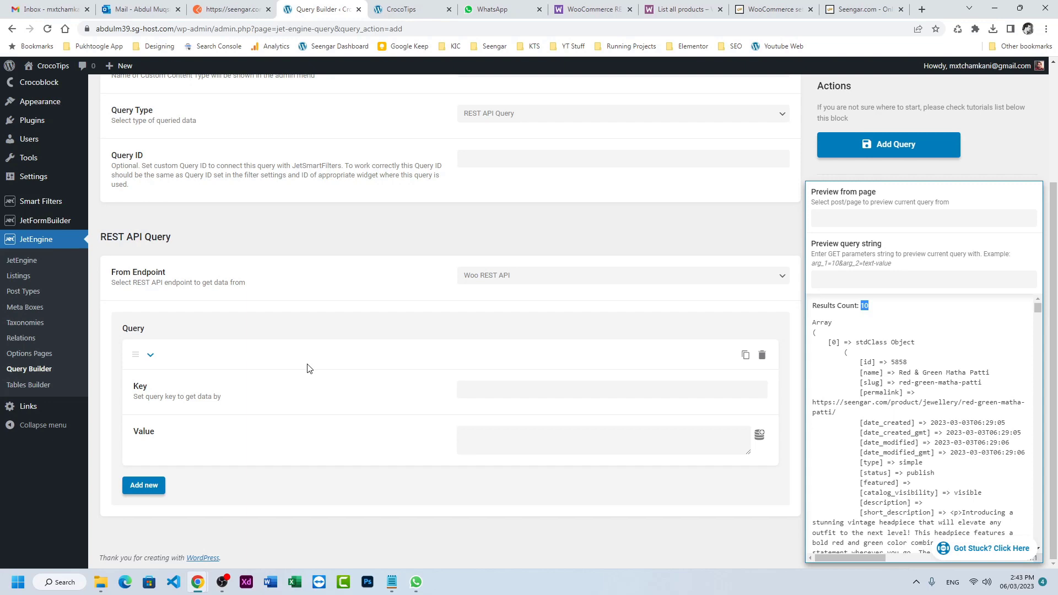
pyautogui.click(472, 389)
pyautogui.doubleClick(865, 362)
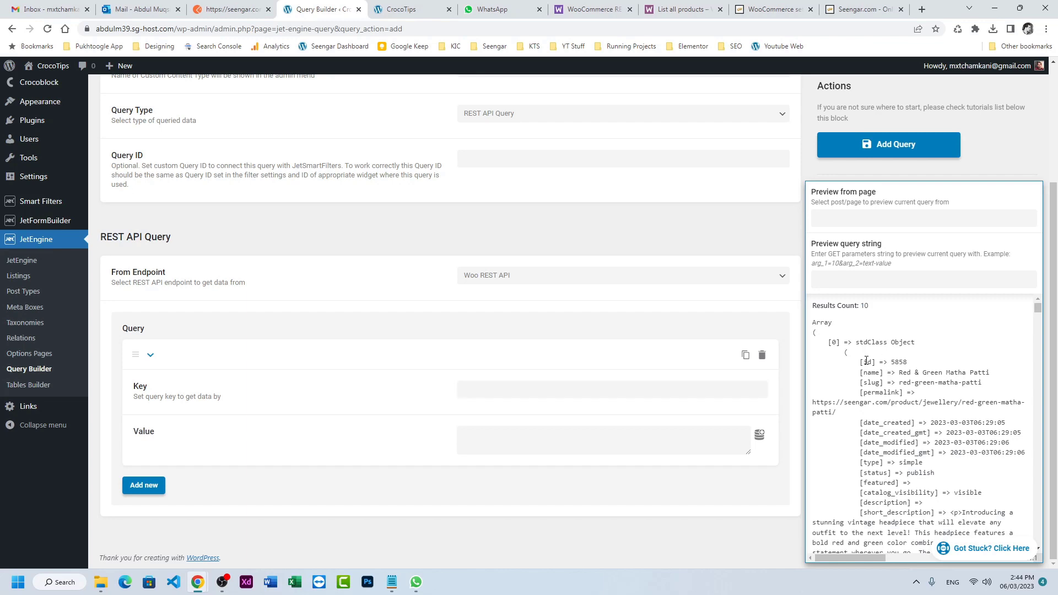
pyautogui.click(551, 393)
pyautogui.press('Tab')
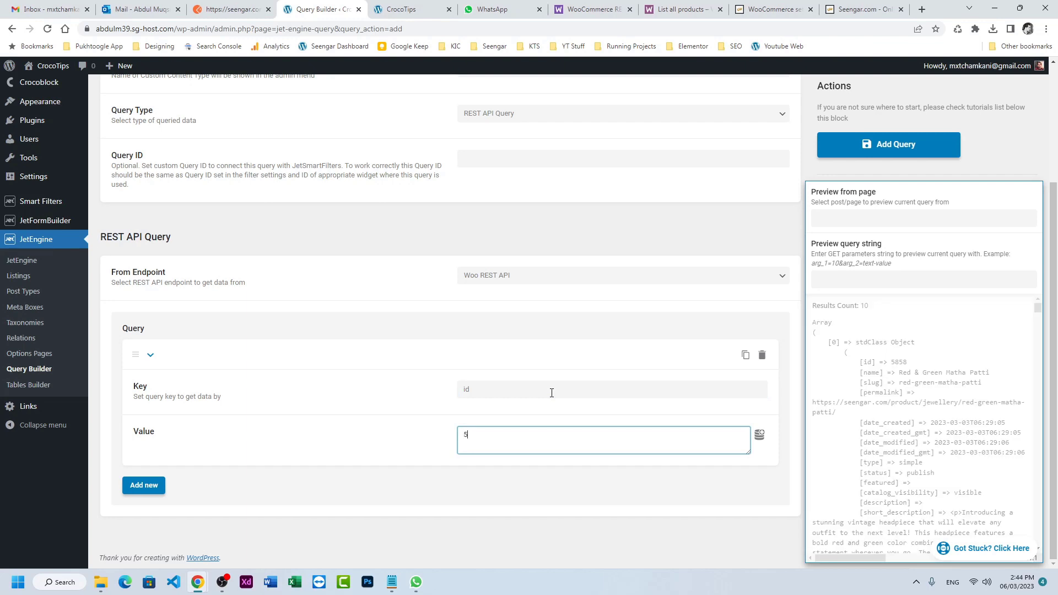
pyautogui.write('5858')
pyautogui.doubleClick(864, 305)
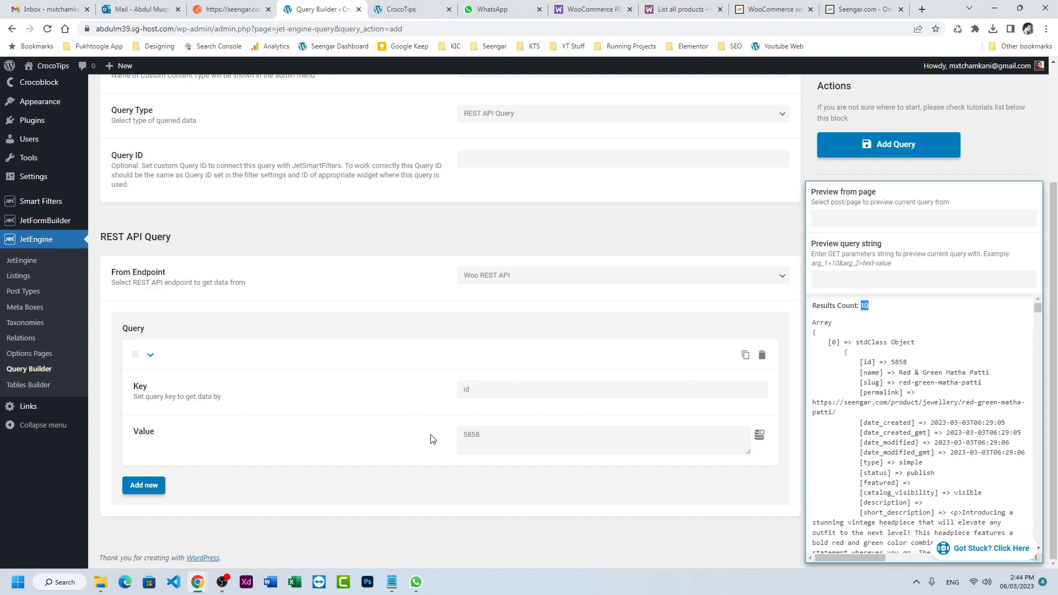
# Remove the id parameter row and save Products Query
pyautogui.click(761, 354)
pyautogui.click(754, 336)
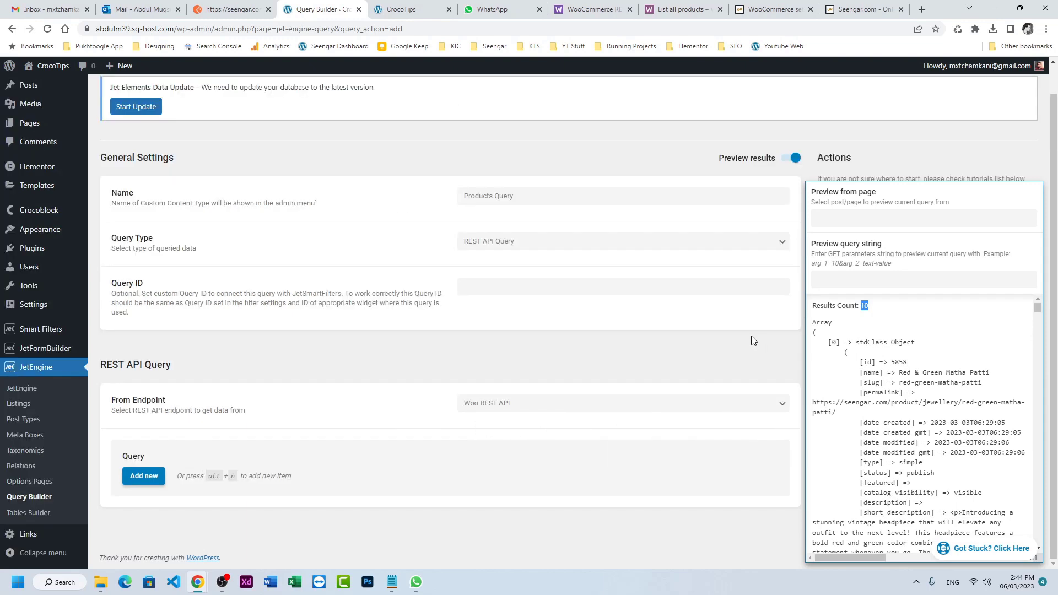
pyautogui.click(785, 157)
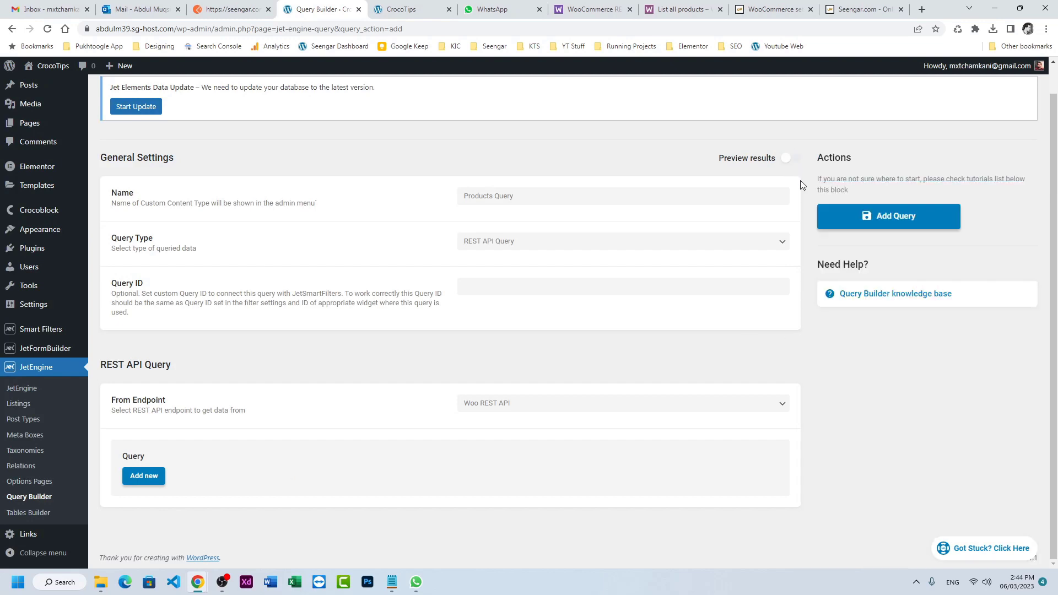
pyautogui.click(853, 212)
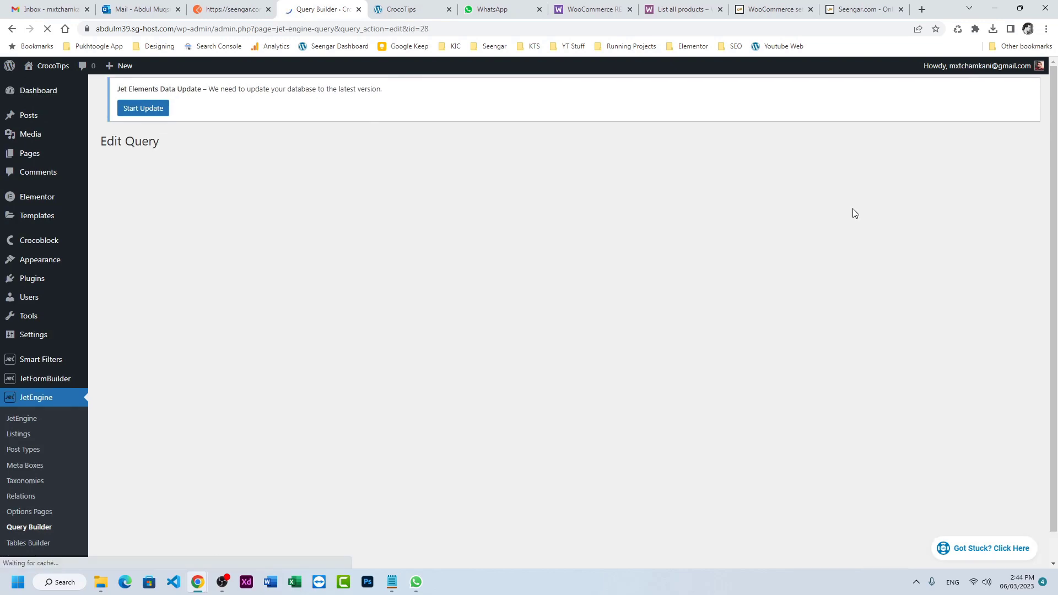
pyautogui.scroll(-1, 165, 419)
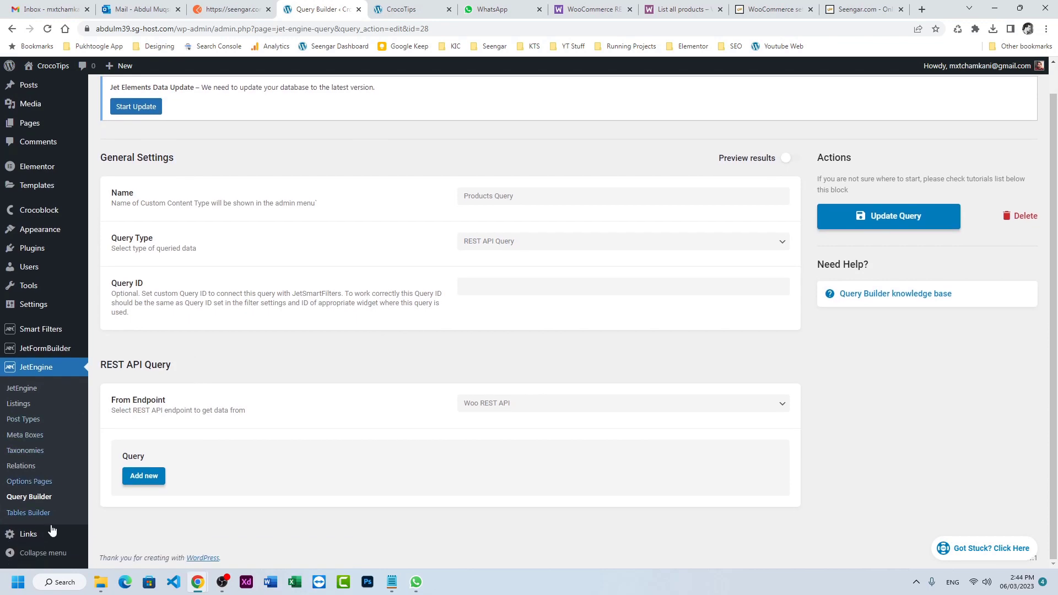
# Add a new table named 'Product Table' using Products Query as its data and fetch sample data
pyautogui.click(35, 513)
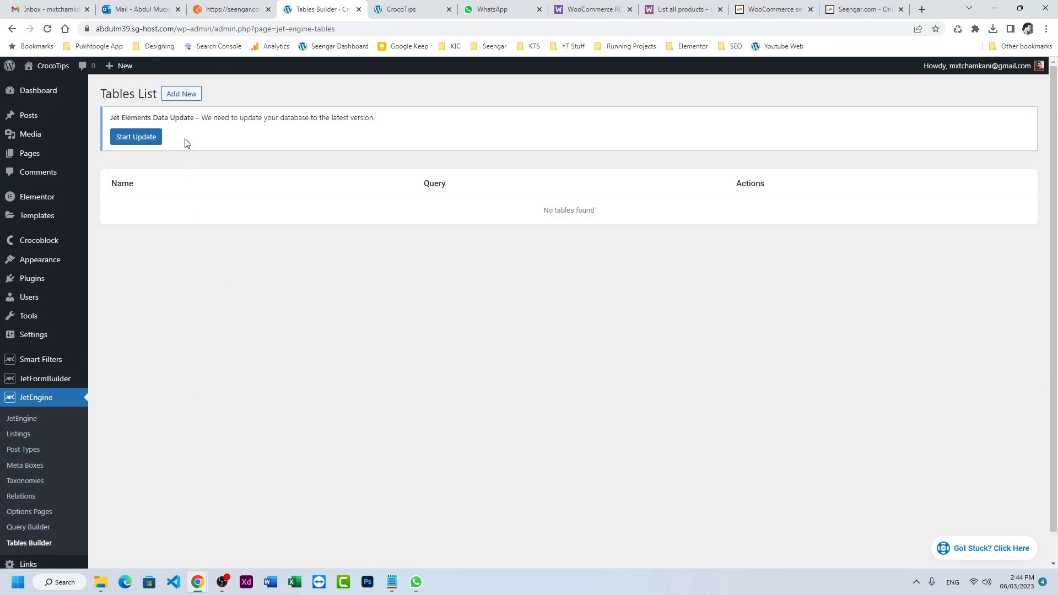
pyautogui.click(180, 97)
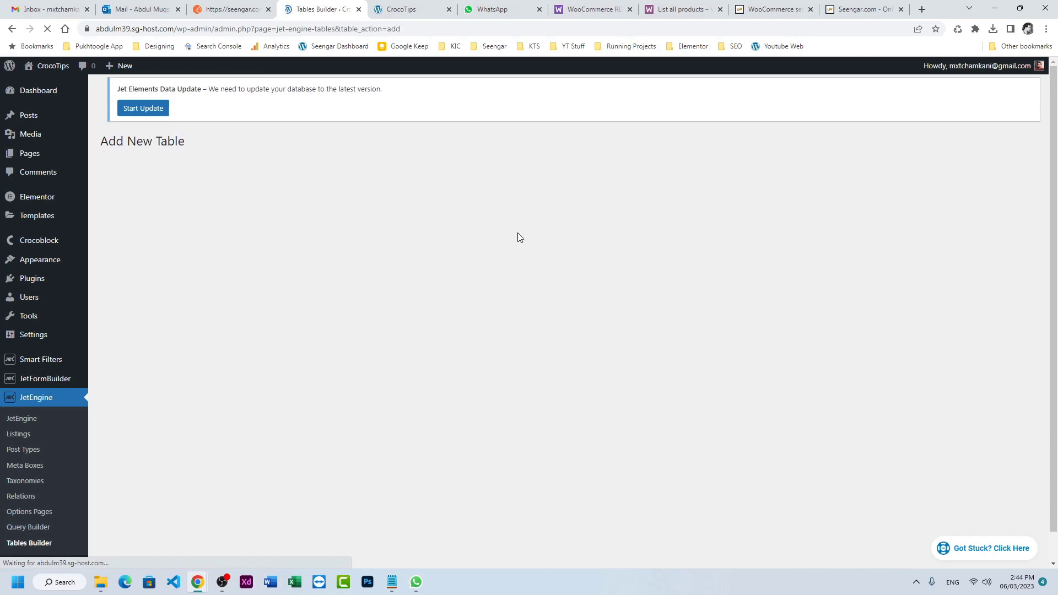
pyautogui.click(545, 196)
pyautogui.write('Product Table')
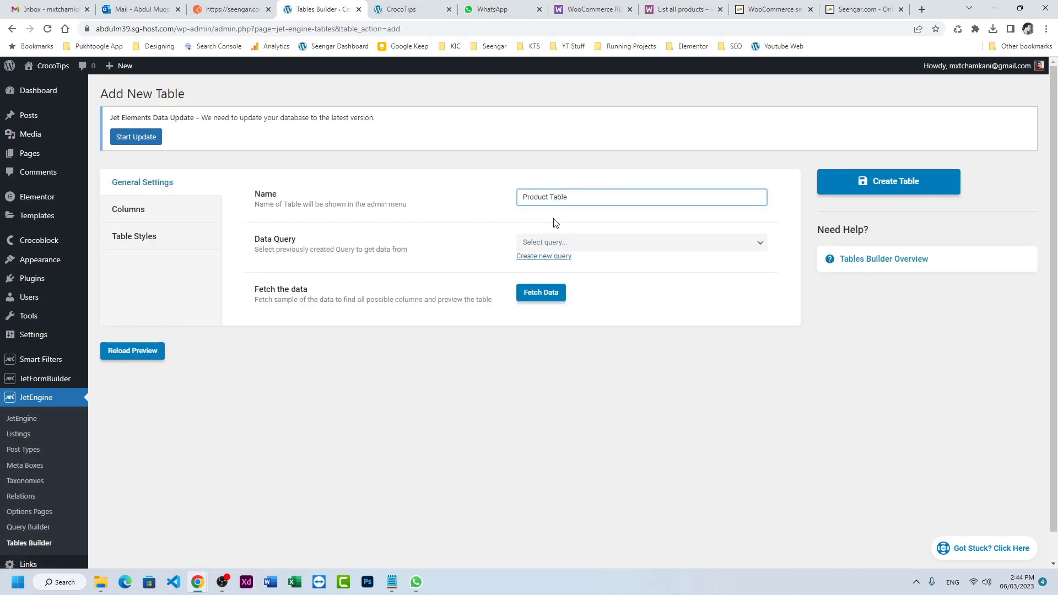
pyautogui.click(608, 243)
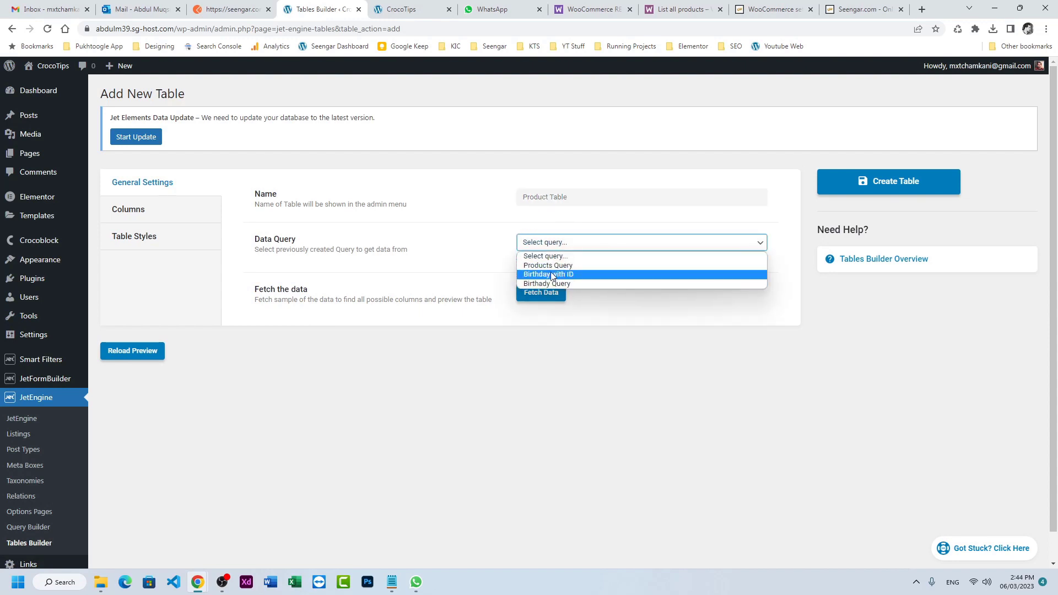
pyautogui.click(540, 265)
pyautogui.click(541, 292)
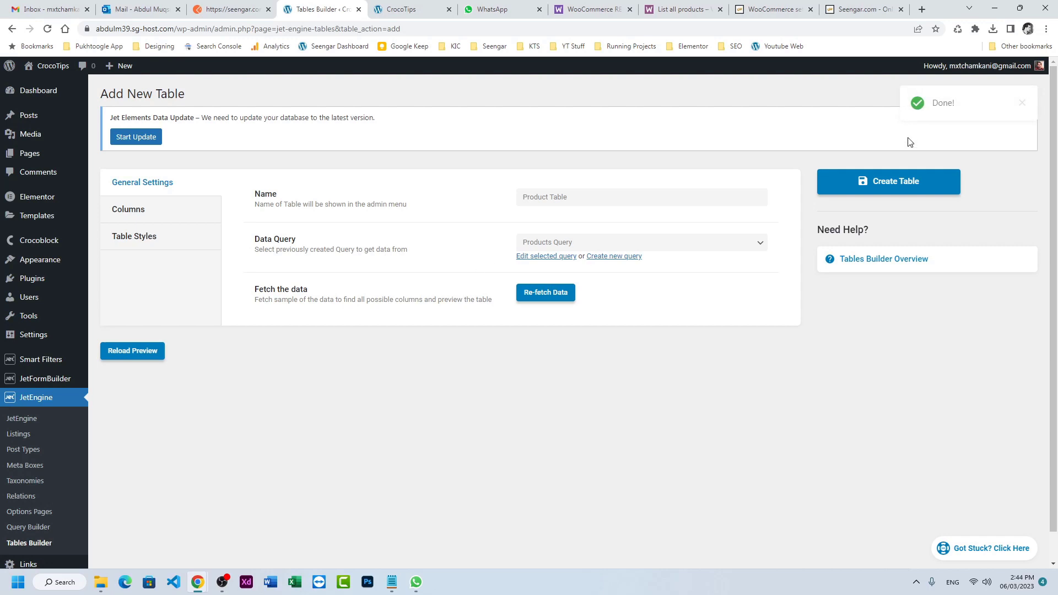
pyautogui.scroll(-1, 343, 279)
# Add a 'Product ID' column showing the raw fetched id value
pyautogui.click(122, 183)
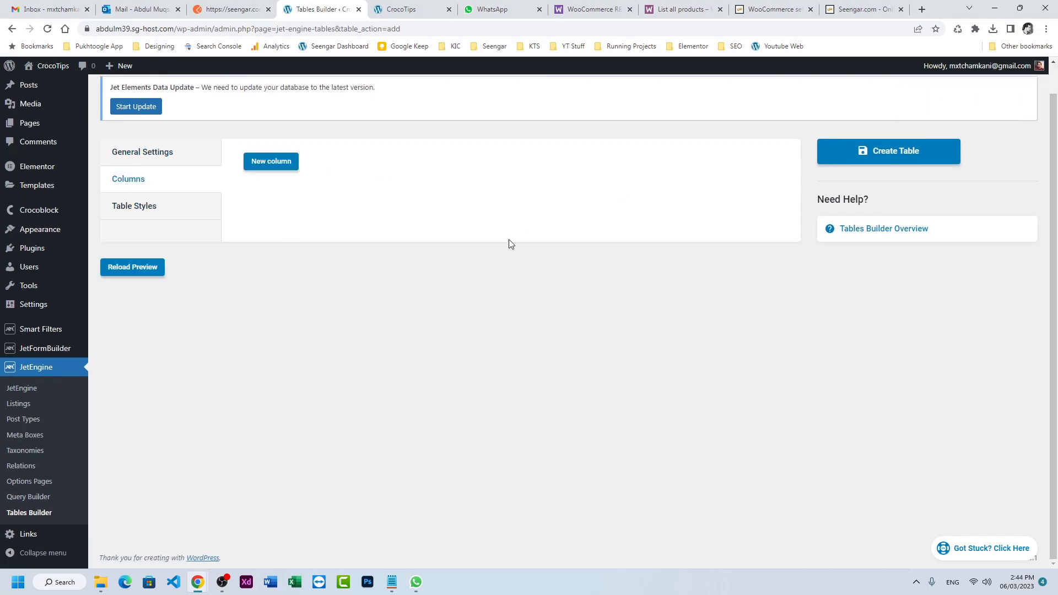
pyautogui.click(289, 161)
pyautogui.click(541, 192)
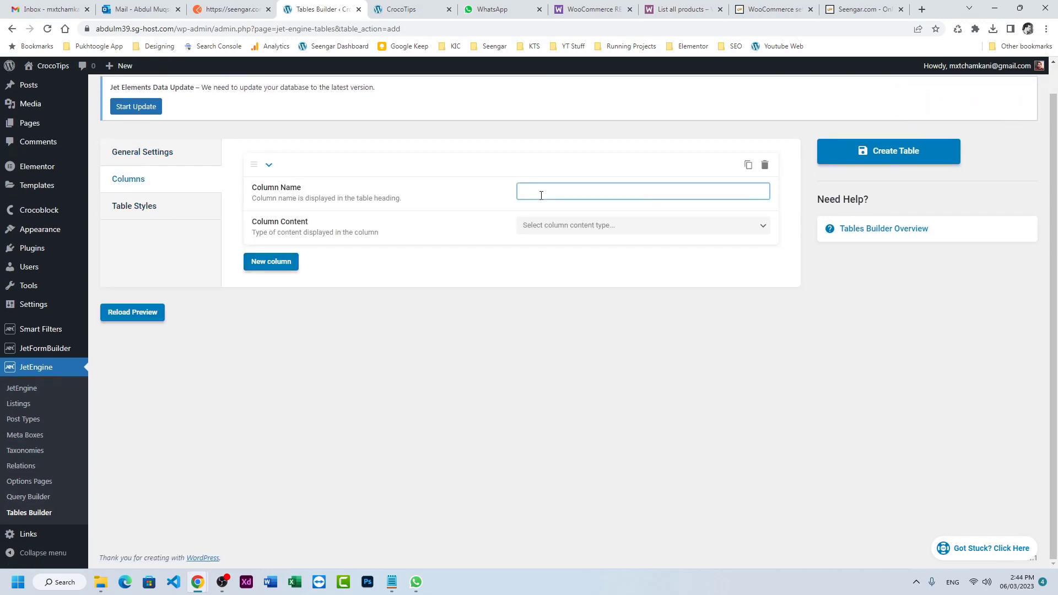
pyautogui.write('Product ID')
pyautogui.click(580, 226)
pyautogui.click(576, 250)
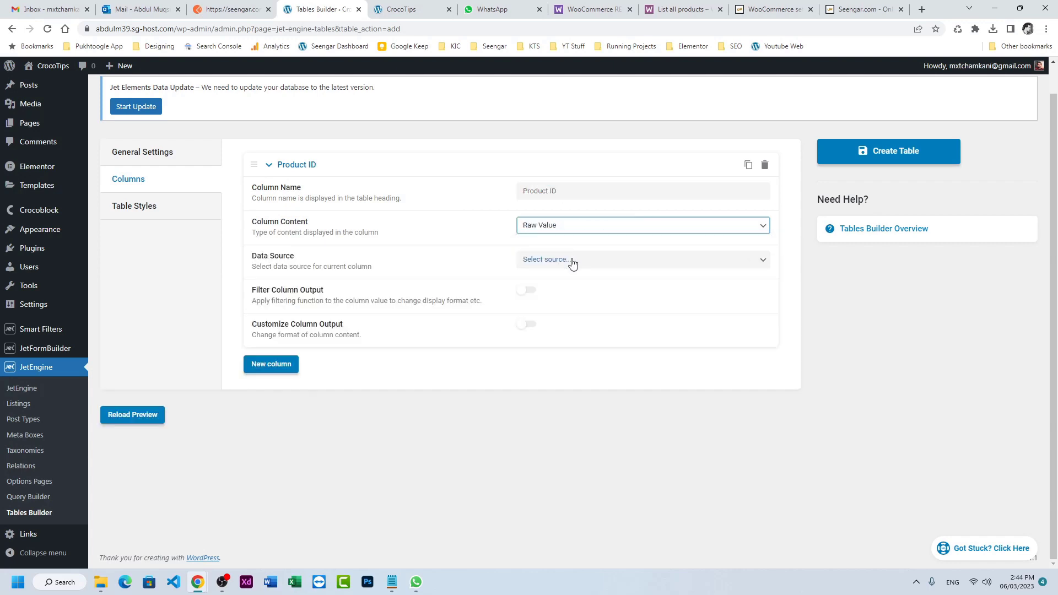
pyautogui.click(572, 262)
pyautogui.click(573, 280)
pyautogui.click(573, 293)
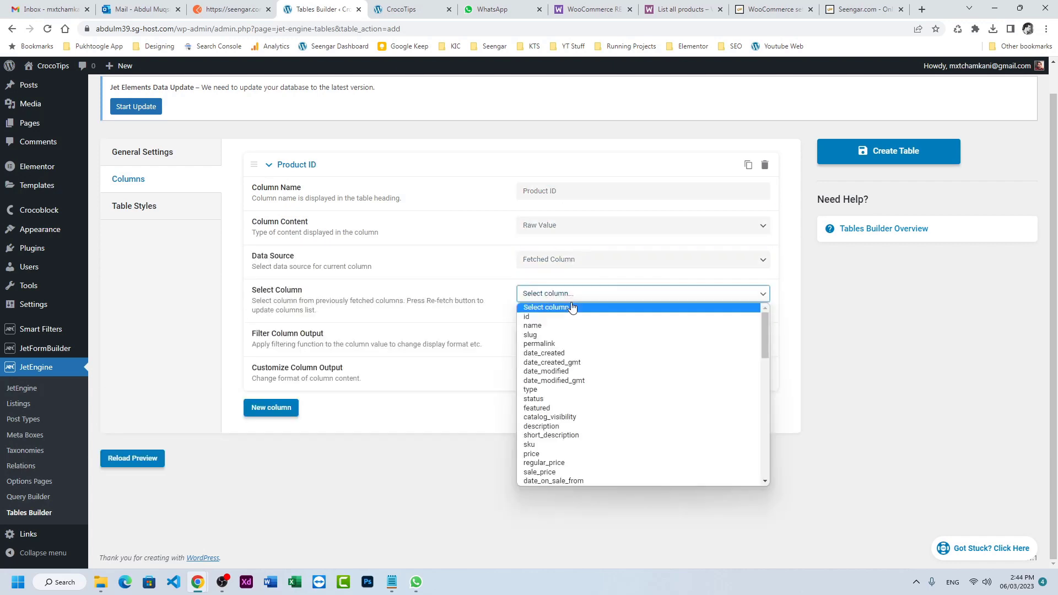
pyautogui.click(570, 316)
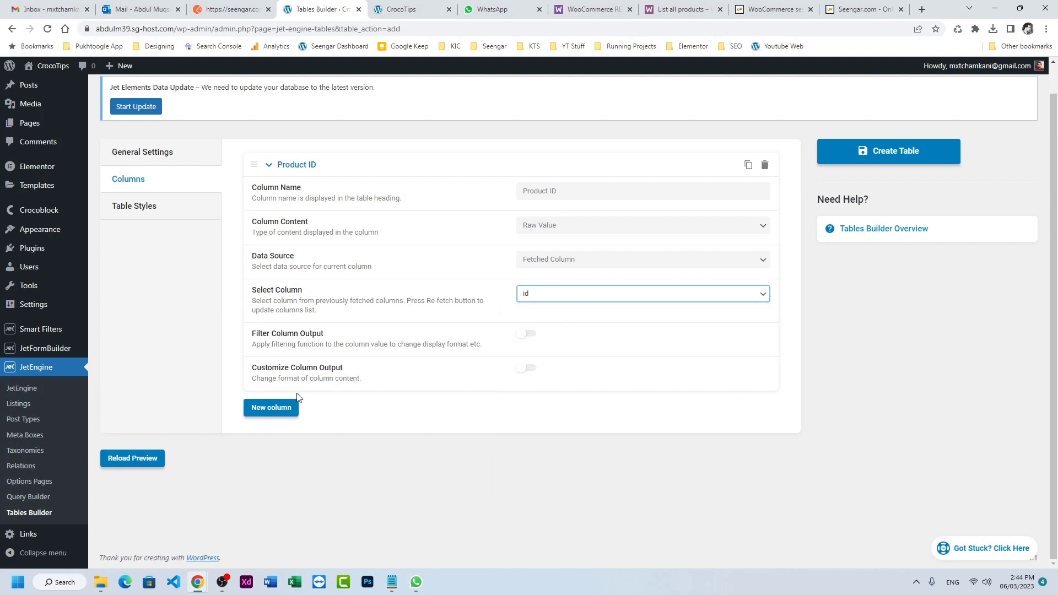
# Add a 'Product Name' column showing the raw fetched name value
pyautogui.click(283, 408)
pyautogui.scroll(-1, 541, 366)
pyautogui.click(542, 403)
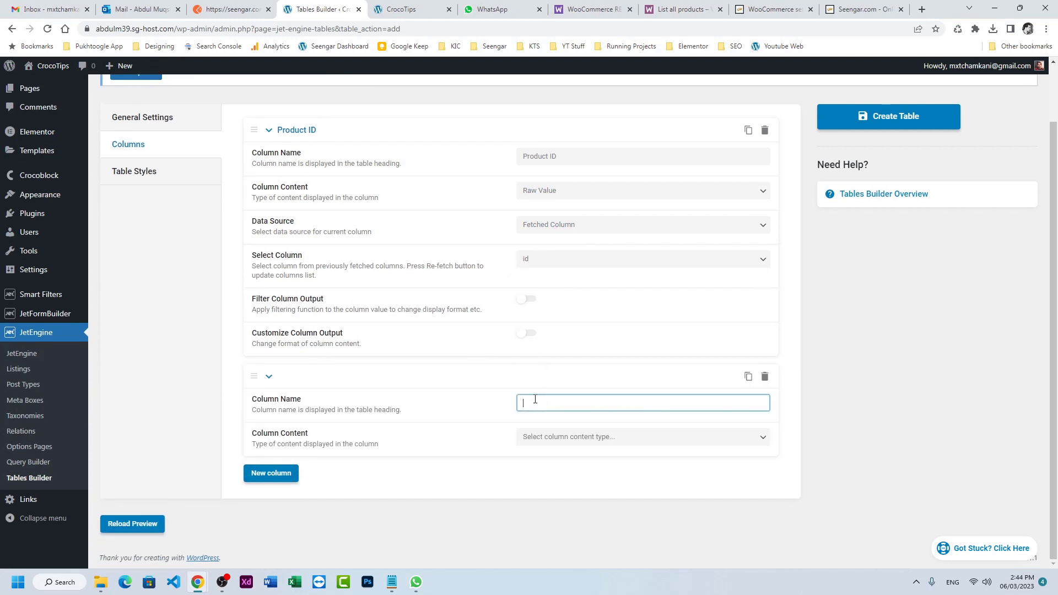
pyautogui.write('Product Name')
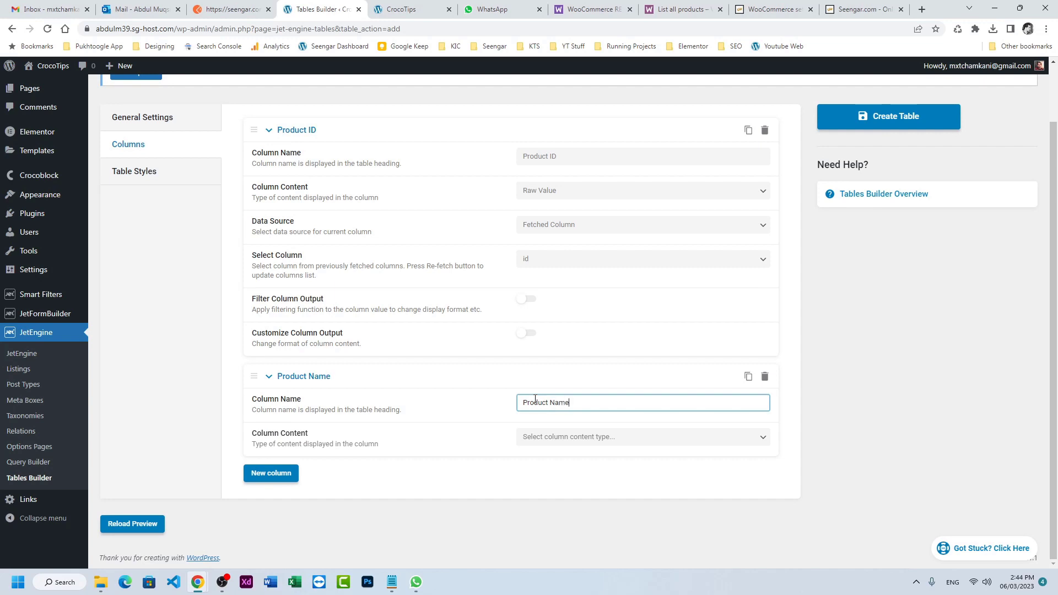
pyautogui.click(530, 437)
pyautogui.click(537, 458)
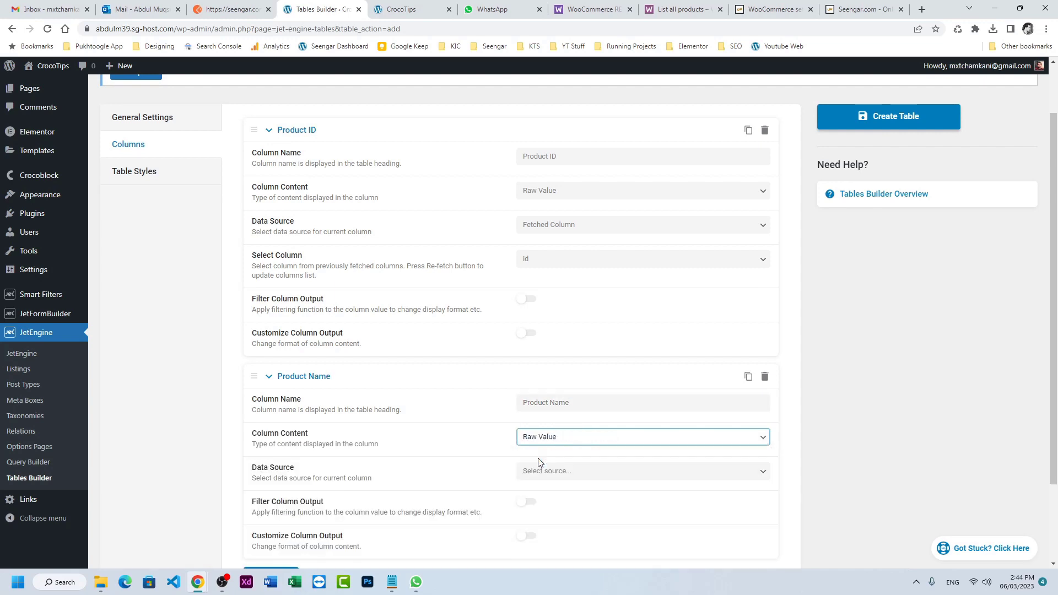
pyautogui.click(536, 473)
pyautogui.click(549, 495)
pyautogui.scroll(-3, 541, 496)
pyautogui.click(542, 360)
pyautogui.click(547, 391)
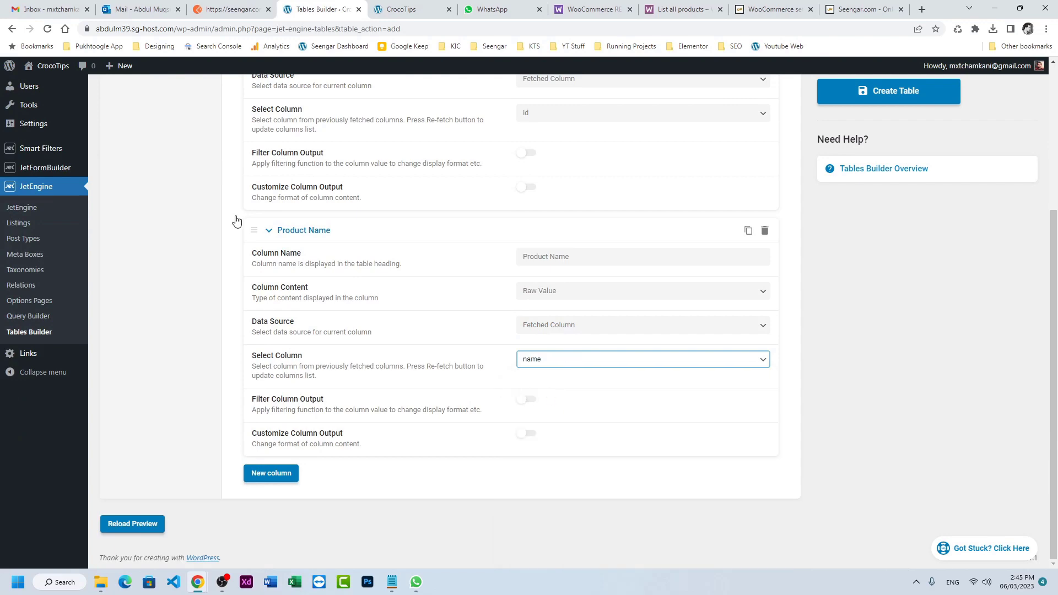
pyautogui.click(227, 9)
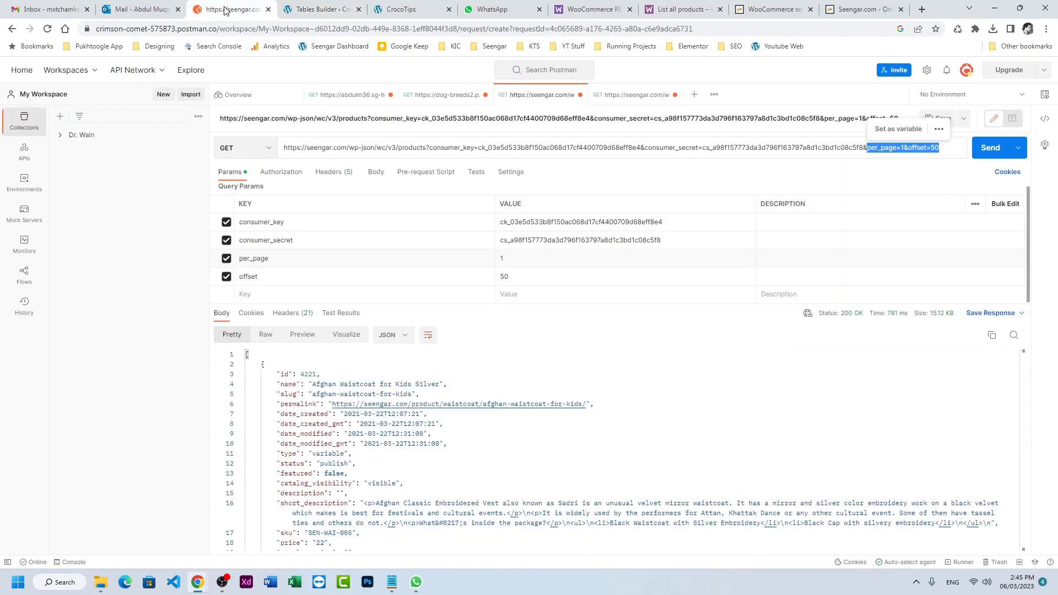
pyautogui.scroll(-1, 409, 399)
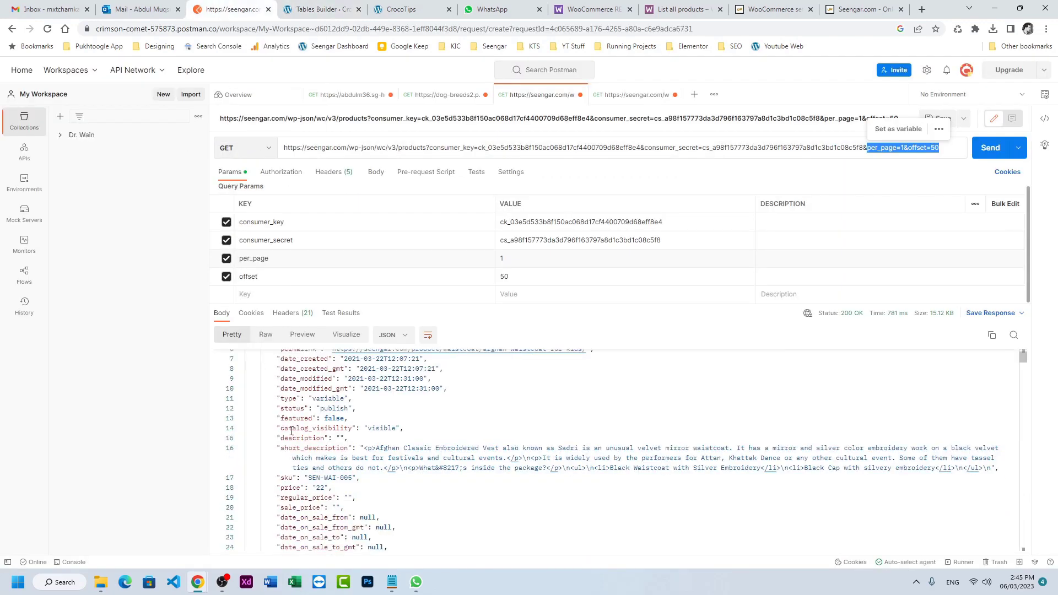
pyautogui.scroll(2, 291, 432)
pyautogui.moveTo(283, 377); pyautogui.dragTo(297, 463)
pyautogui.click(291, 463)
pyautogui.scroll(-1, 327, 449)
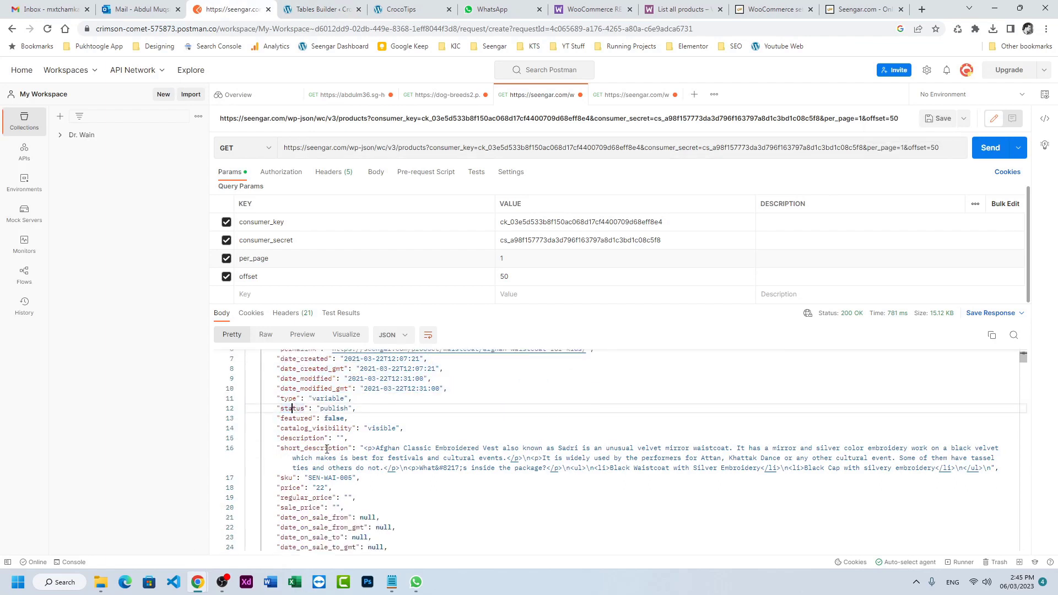
pyautogui.scroll(-1, 327, 449)
pyautogui.moveTo(279, 433); pyautogui.dragTo(406, 436)
pyautogui.scroll(-2, 408, 445)
pyautogui.scroll(-1, 413, 449)
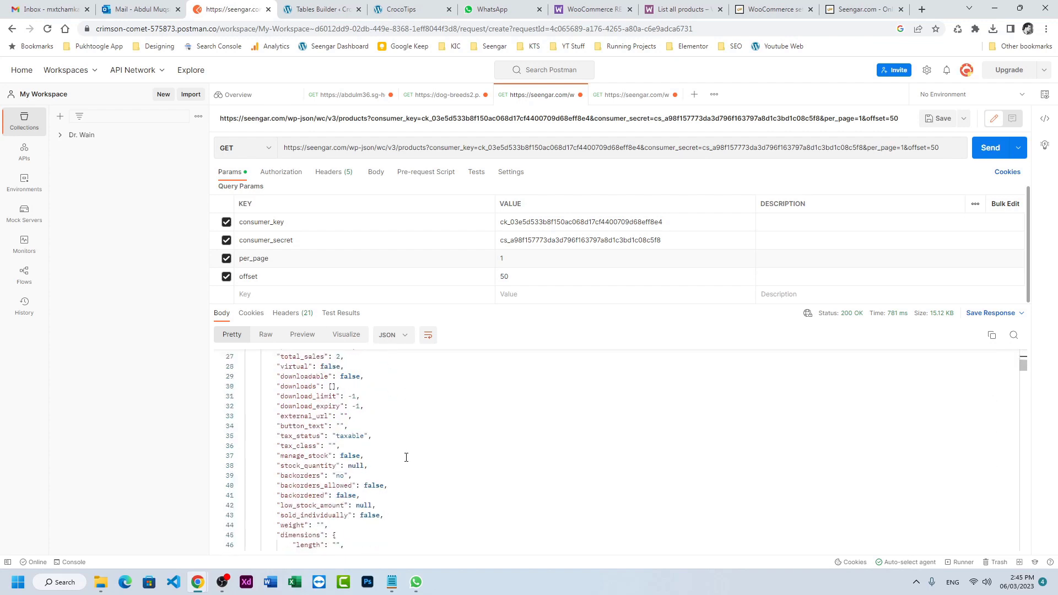
# Add an 'SKU' column showing the raw fetched sku value
pyautogui.click(312, 12)
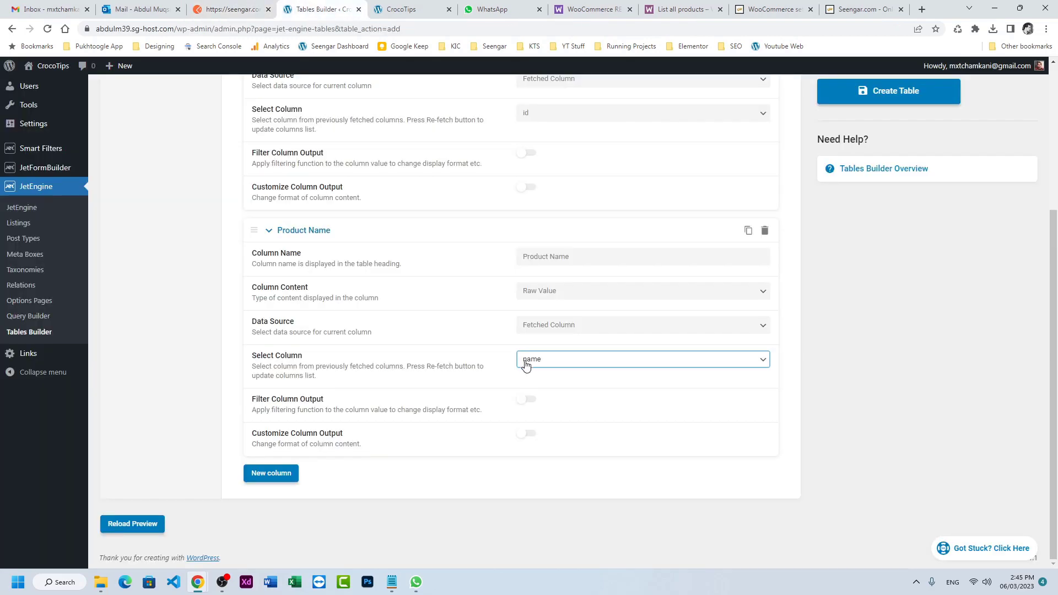
pyautogui.click(271, 472)
pyautogui.scroll(-2, 441, 386)
pyautogui.click(550, 397)
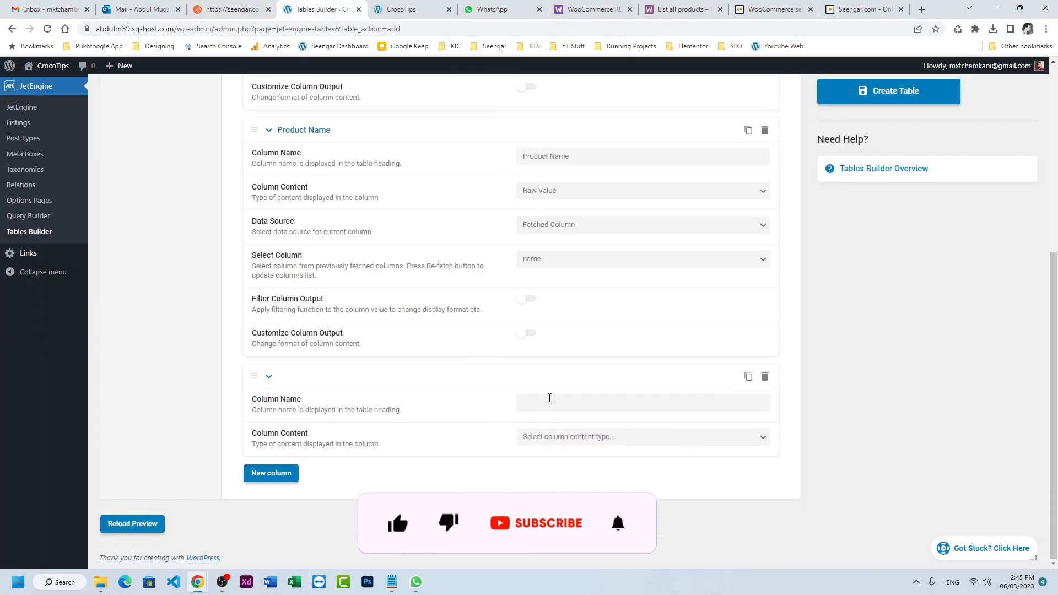
pyautogui.write('SKU')
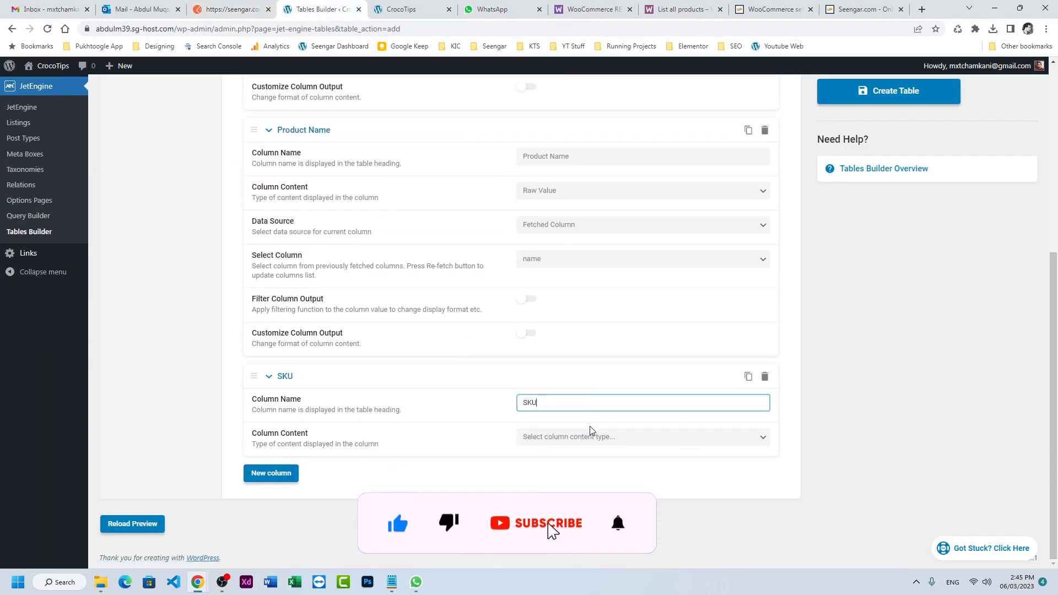
pyautogui.click(588, 435)
pyautogui.click(582, 460)
pyautogui.click(576, 468)
pyautogui.scroll(-2, 475, 455)
pyautogui.click(542, 372)
pyautogui.click(545, 385)
pyautogui.click(553, 404)
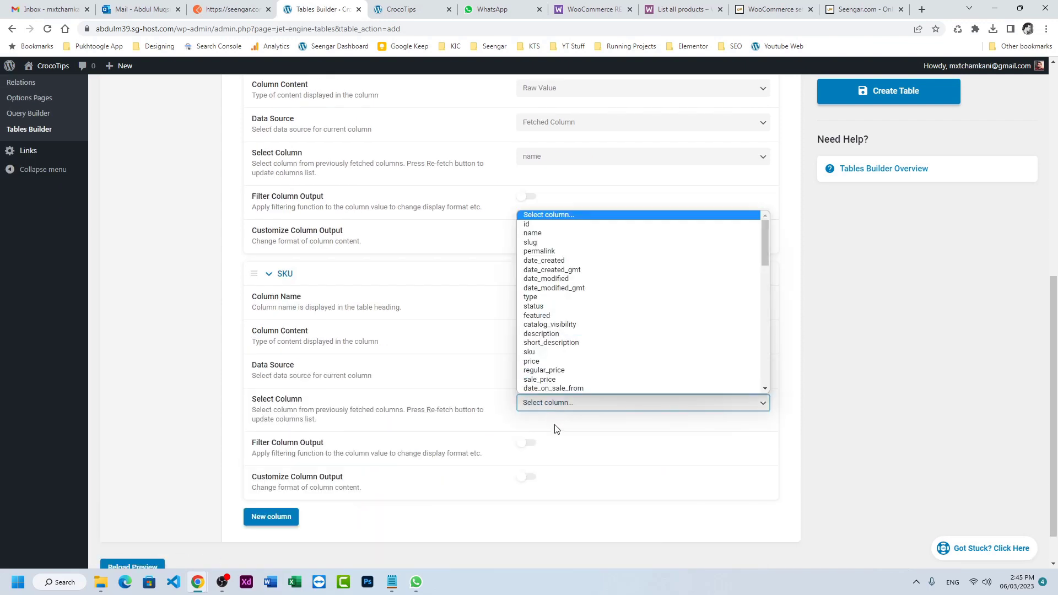
pyautogui.click(529, 352)
pyautogui.scroll(-1, 386, 440)
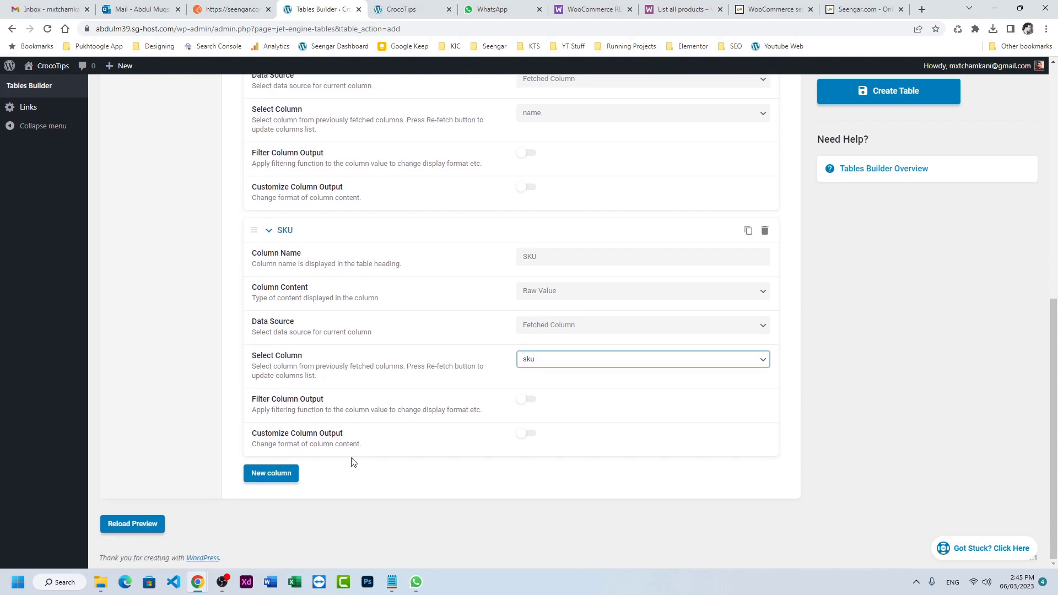
# Add a 'Price' column showing the raw fetched price value
pyautogui.click(271, 472)
pyautogui.scroll(-2, 543, 448)
pyautogui.click(558, 403)
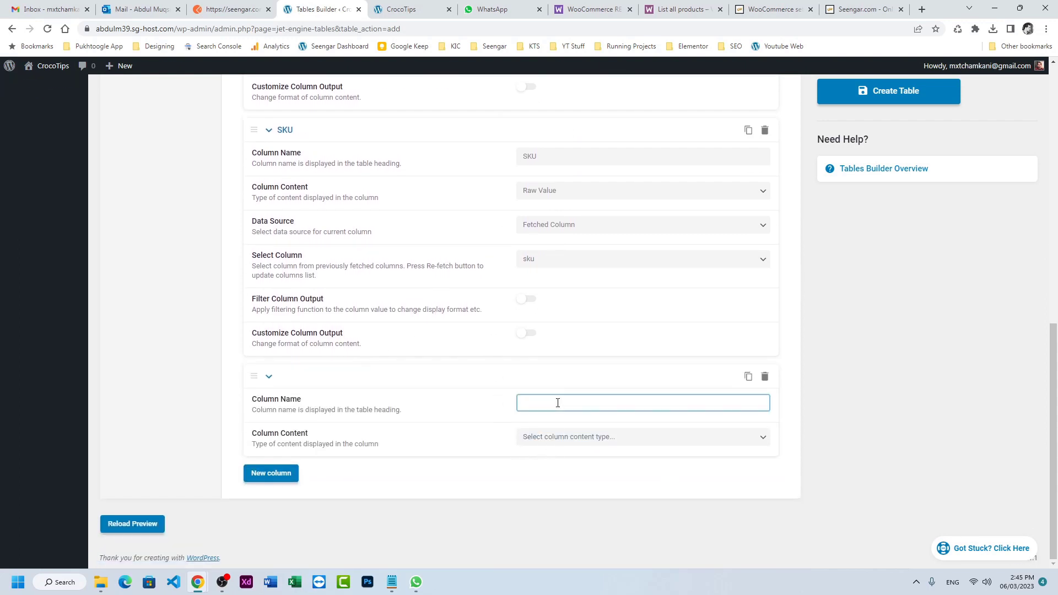
pyautogui.write('Price')
pyautogui.press('Tab')
pyautogui.click(573, 436)
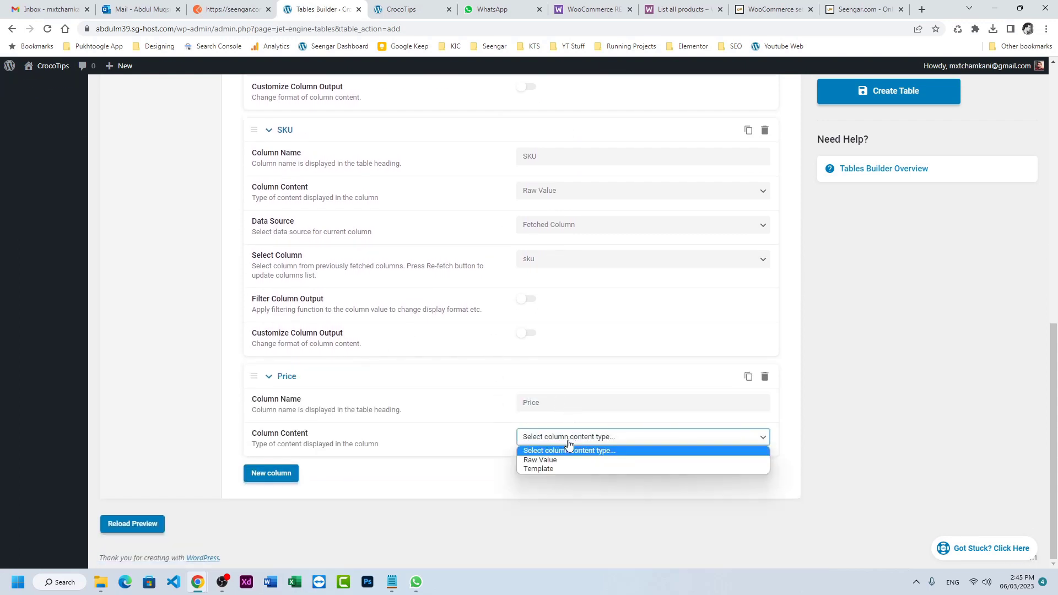
pyautogui.click(557, 456)
pyautogui.click(554, 471)
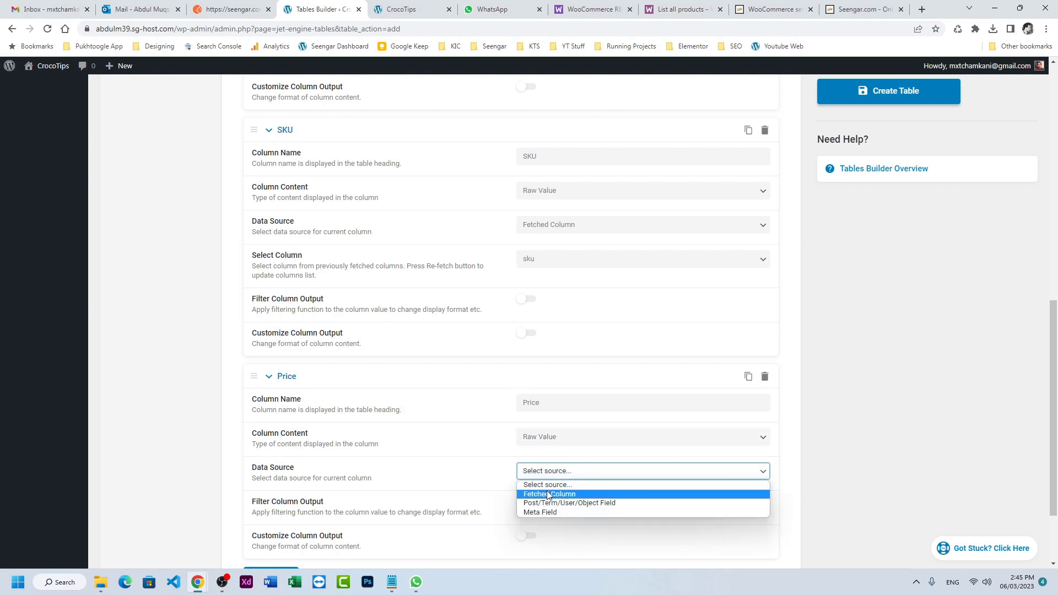
pyautogui.click(549, 494)
pyautogui.scroll(-3, 543, 419)
pyautogui.click(545, 359)
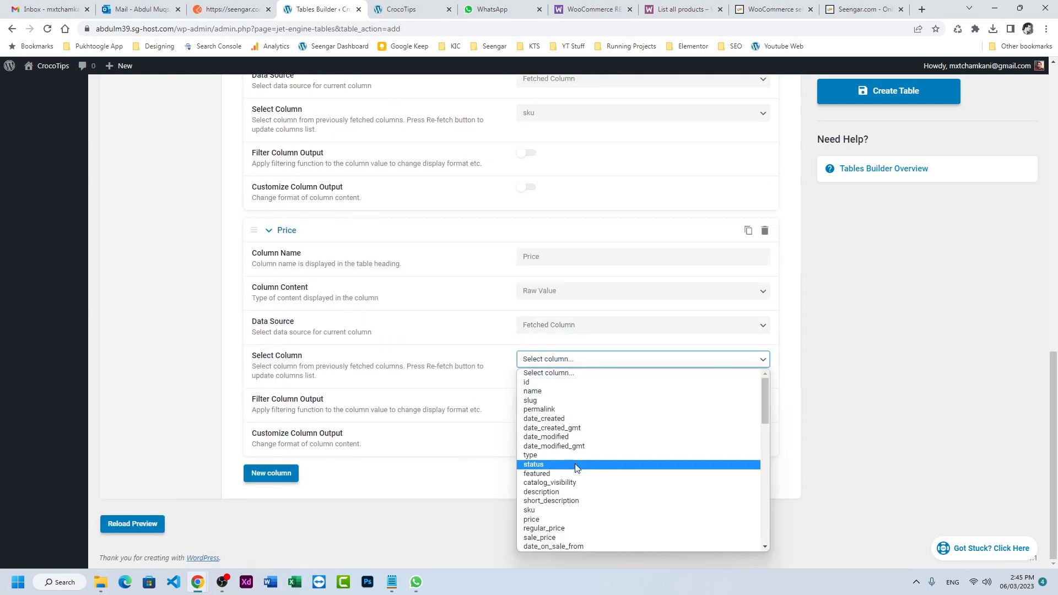
pyautogui.click(546, 518)
# Add a 'Full Details' column showing the raw fetched permalink, then reload the preview
pyautogui.click(271, 472)
pyautogui.scroll(-3, 510, 460)
pyautogui.click(560, 397)
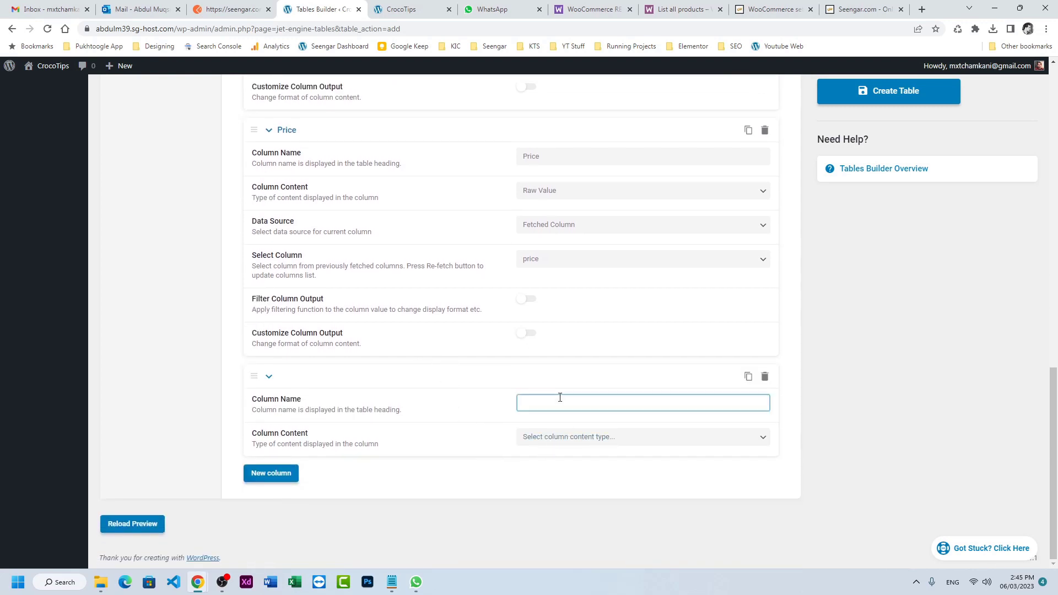
pyautogui.write('Full Details')
pyautogui.click(577, 442)
pyautogui.click(568, 461)
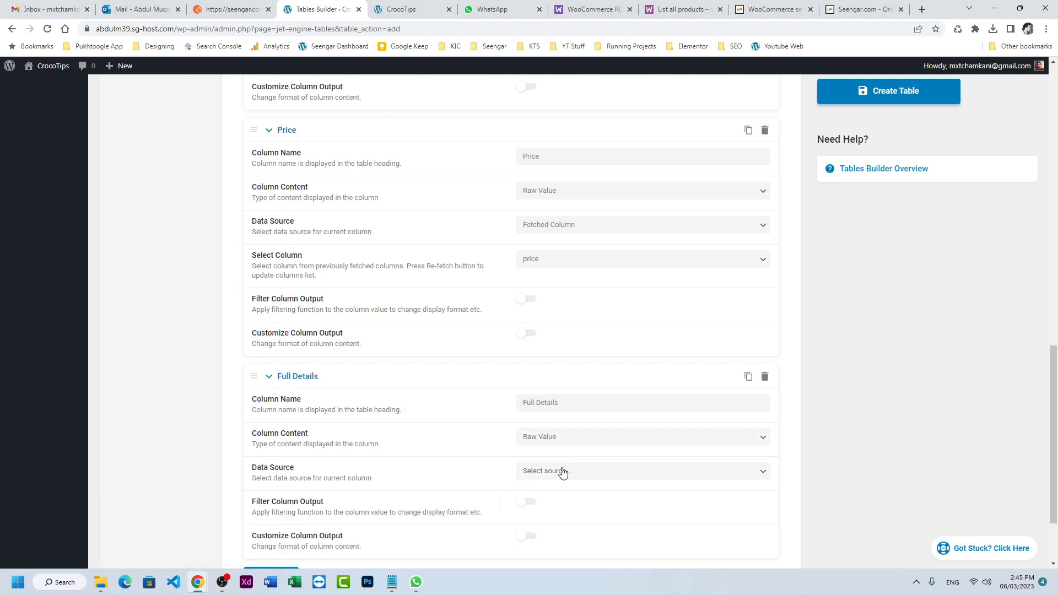
pyautogui.click(561, 471)
pyautogui.click(548, 493)
pyautogui.scroll(-3, 560, 425)
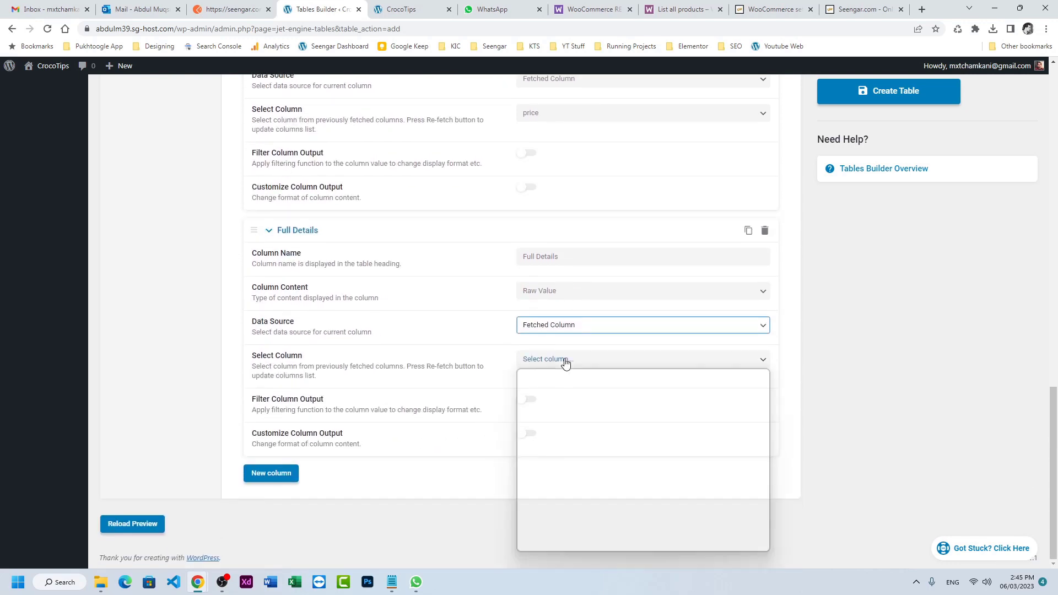
pyautogui.click(565, 359)
pyautogui.click(560, 409)
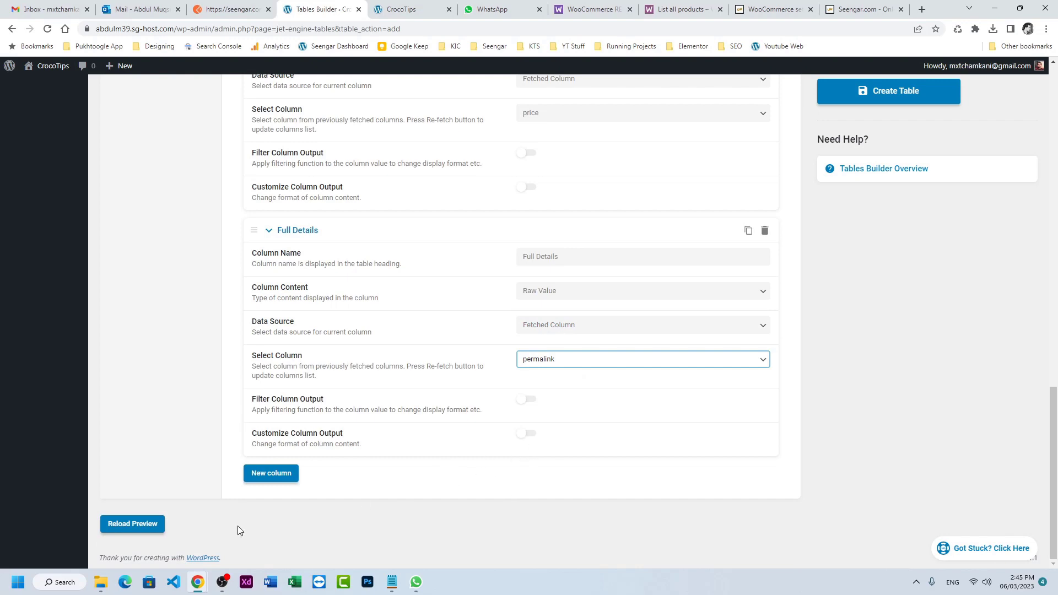
pyautogui.click(142, 534)
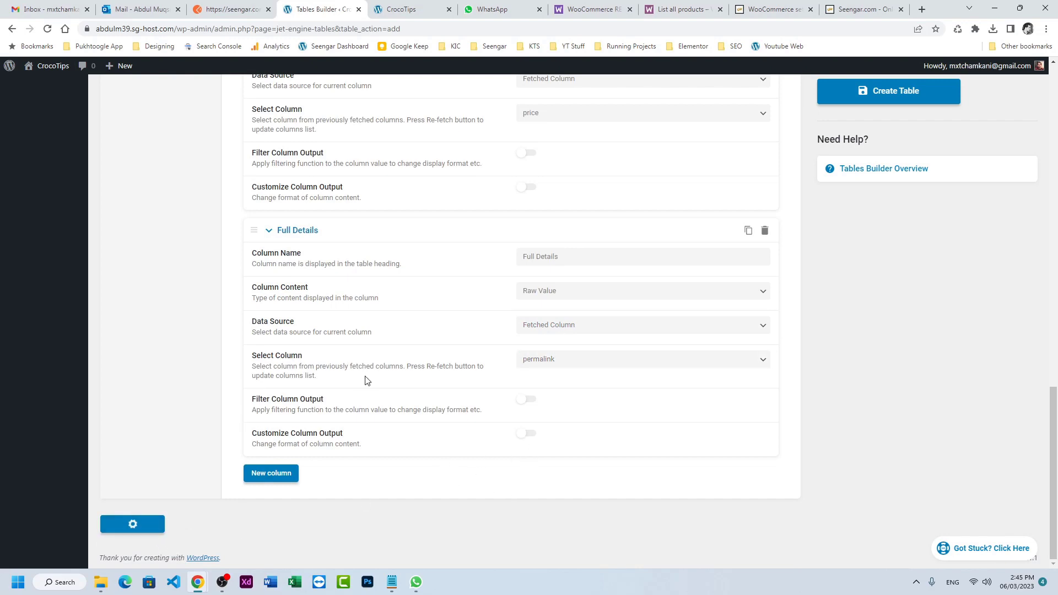
# Scroll the preview table and inspect product URLs, such as product 5705's
pyautogui.scroll(-4, 368, 380)
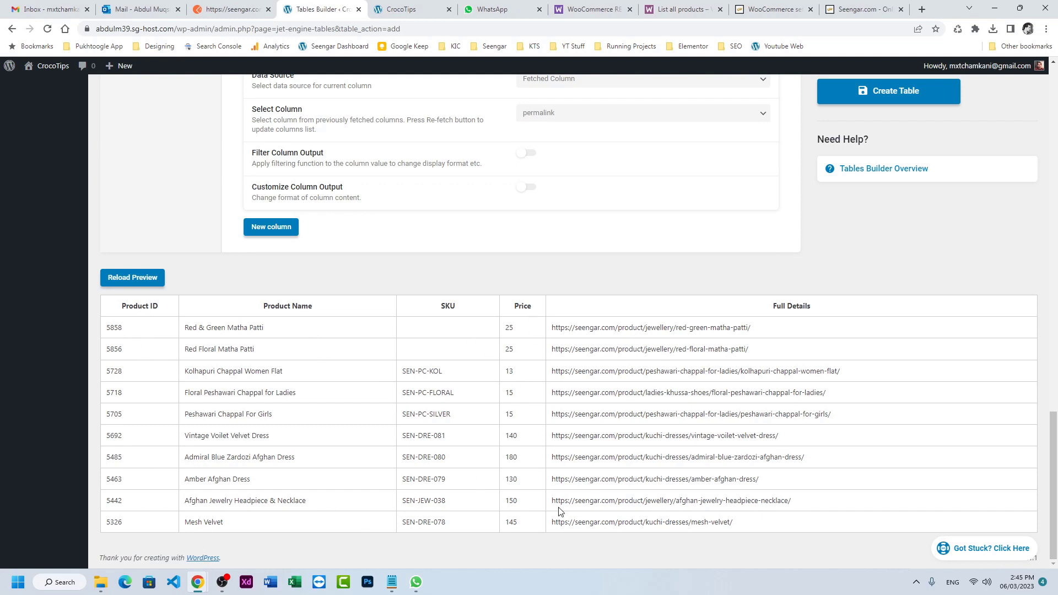
pyautogui.tripleClick(629, 392)
pyautogui.click(657, 435)
pyautogui.moveTo(831, 421); pyautogui.dragTo(542, 426)
pyautogui.click(595, 424)
# Give Full Details the custom output <a href="%s">Click for Details</a> and reload the preview
pyautogui.click(526, 187)
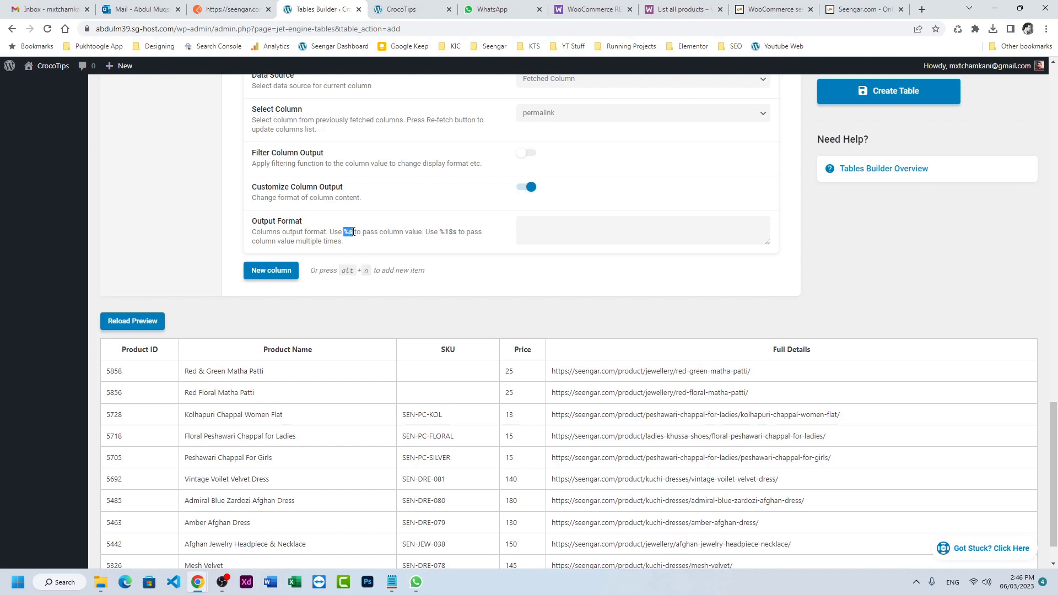
pyautogui.moveTo(552, 371); pyautogui.dragTo(759, 379)
pyautogui.click(560, 234)
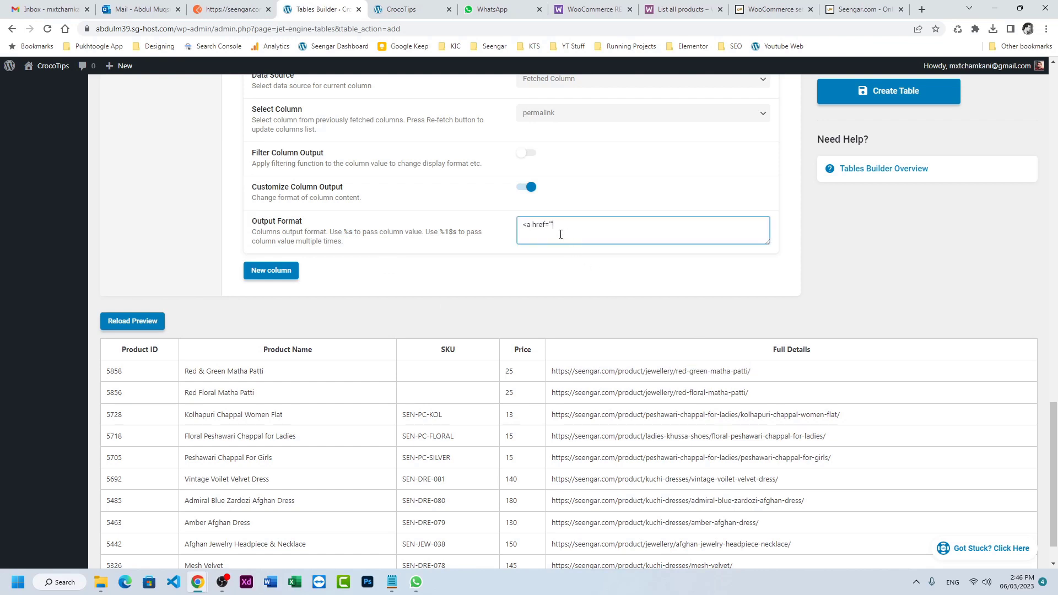
pyautogui.press('BackSpace')
pyautogui.click(133, 321)
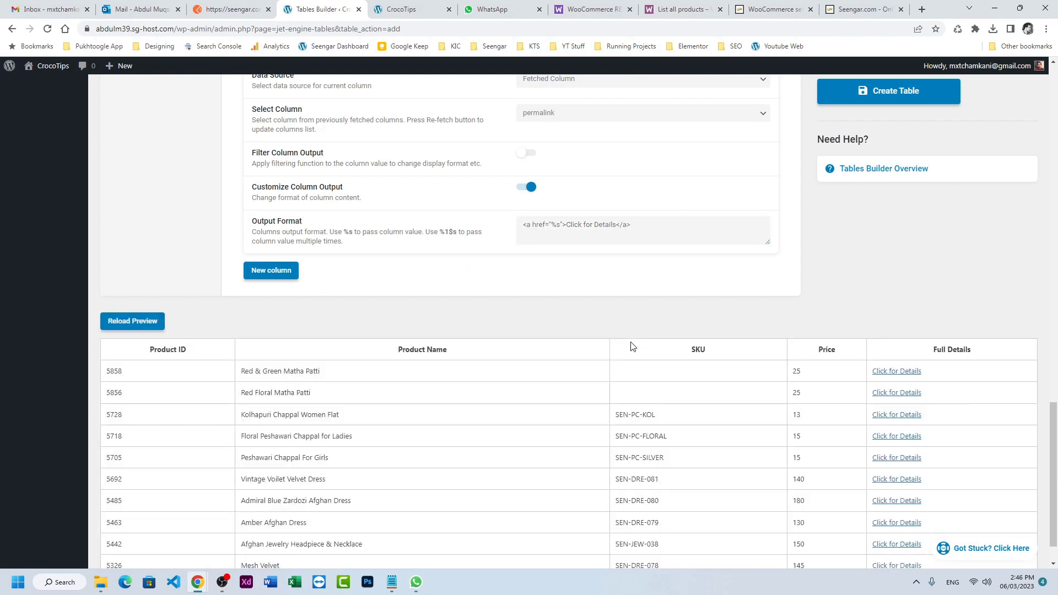
# Open the first product's Click for Details link in a new tab to verify it, then return
pyautogui.rightClick(906, 371)
pyautogui.click(921, 379)
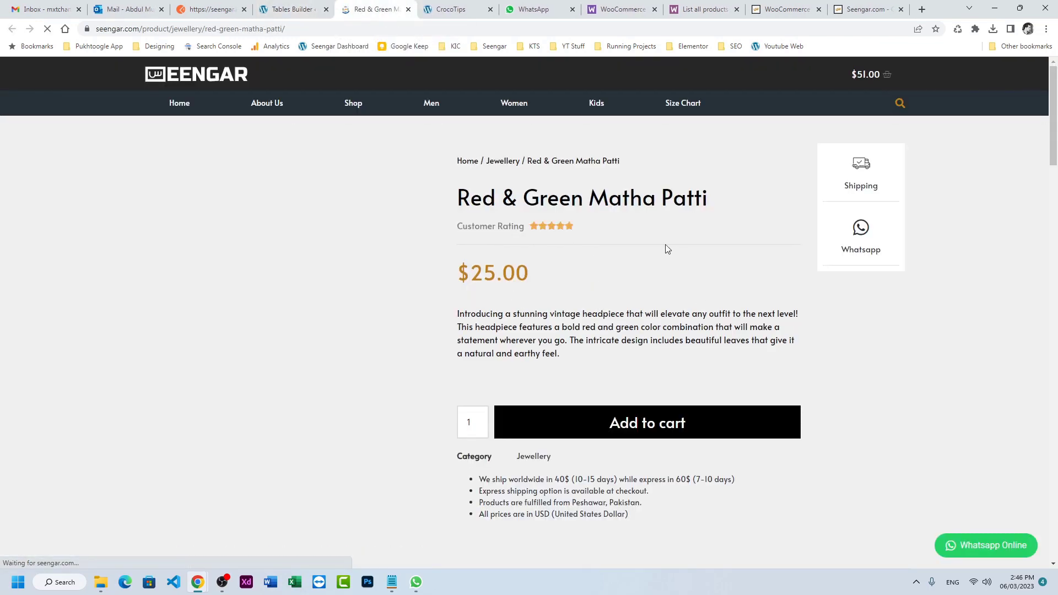
pyautogui.click(292, 9)
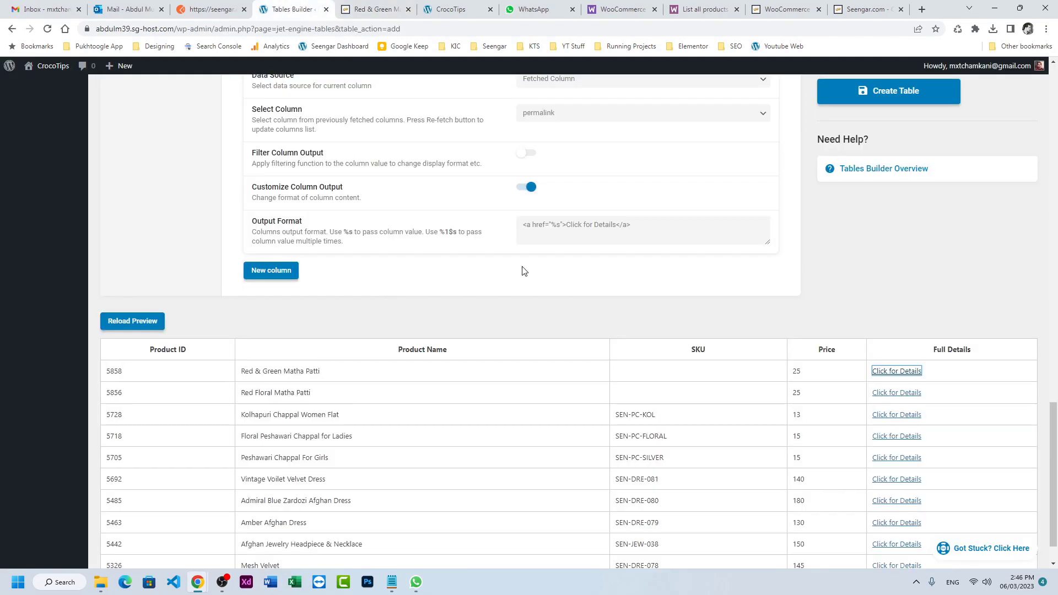
pyautogui.scroll(6, 523, 271)
# Save Product Table, then publish a new page titled 'My Products from other site'
pyautogui.click(857, 101)
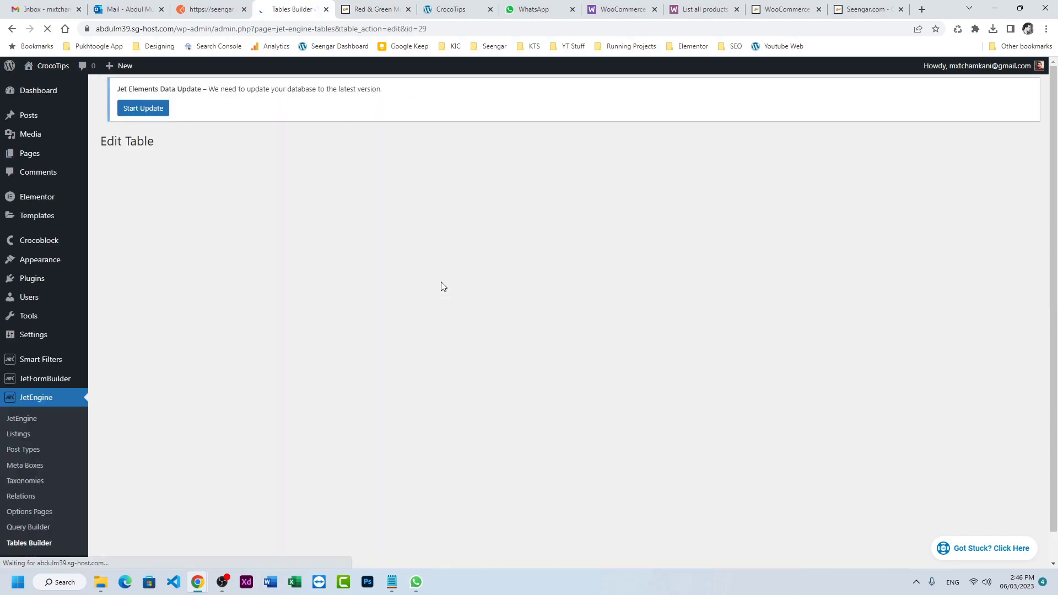
pyautogui.moveTo(29, 155)
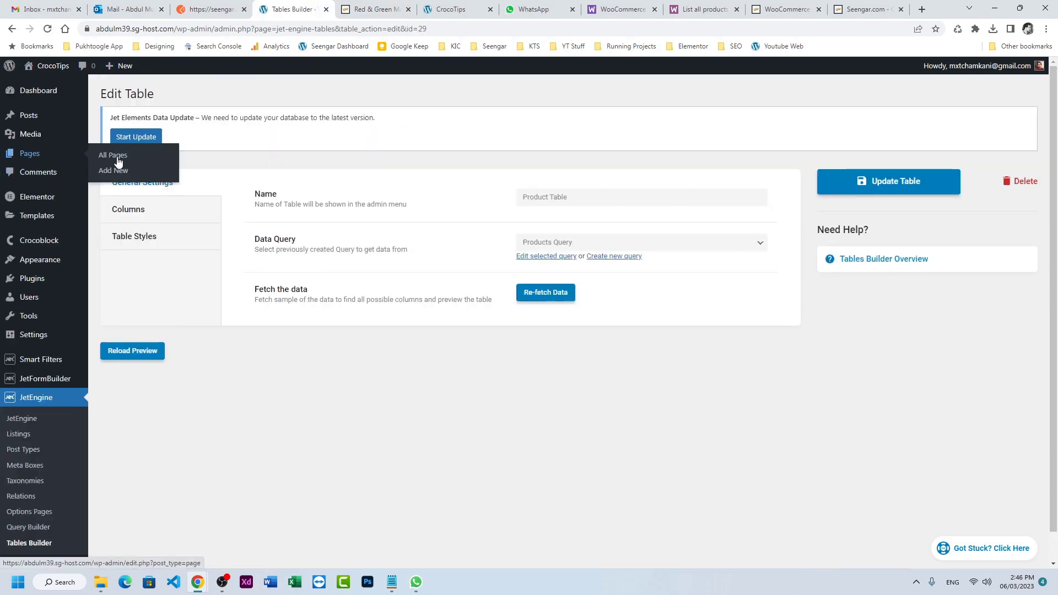
pyautogui.click(117, 157)
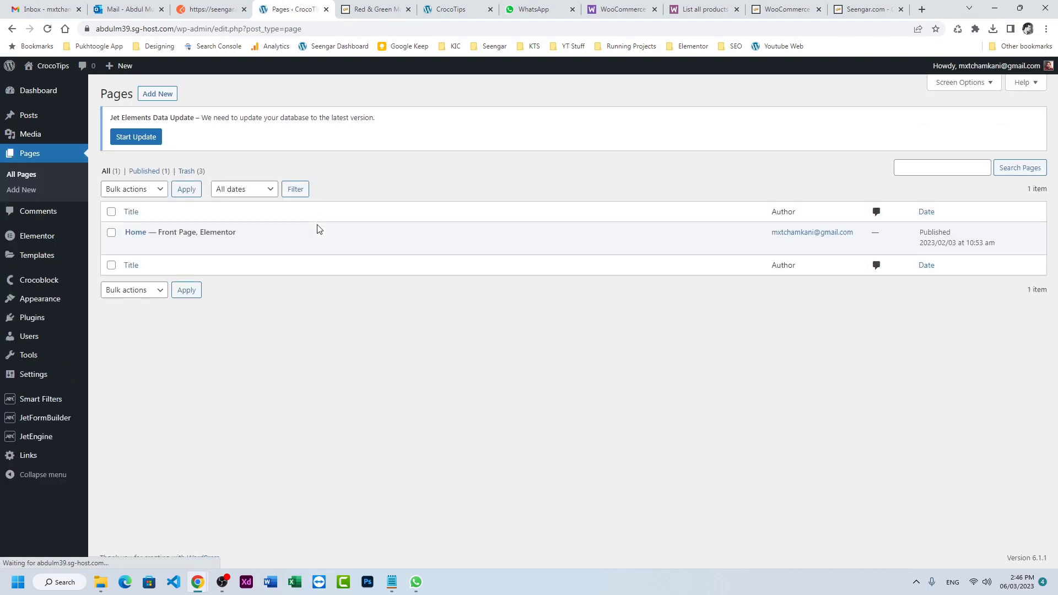
pyautogui.click(160, 95)
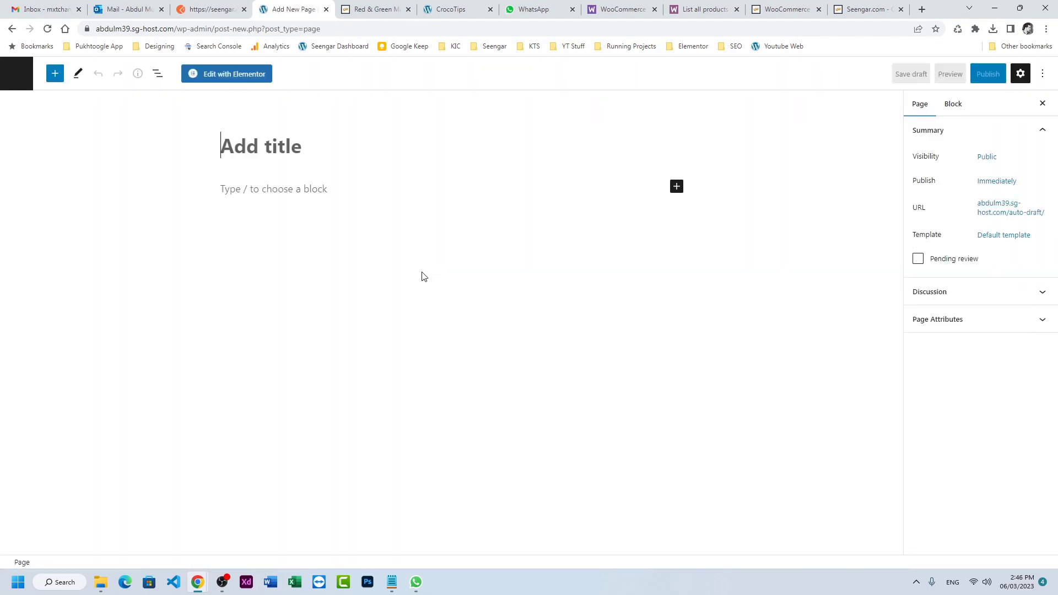
pyautogui.write('My Profi')
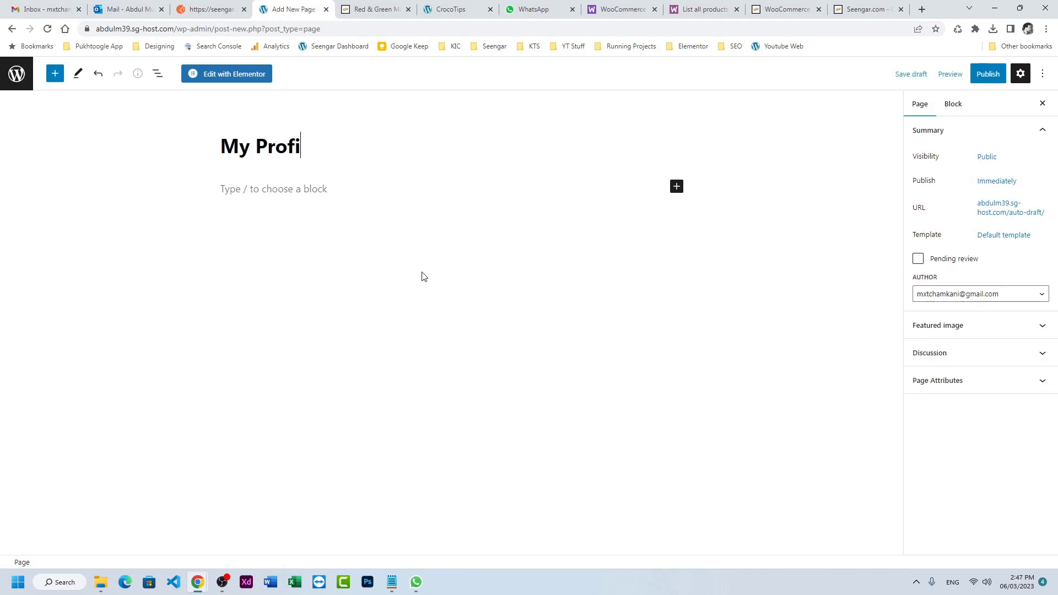
pyautogui.press('BackSpace')
pyautogui.press('BackSpace')
pyautogui.write('ducts fo')
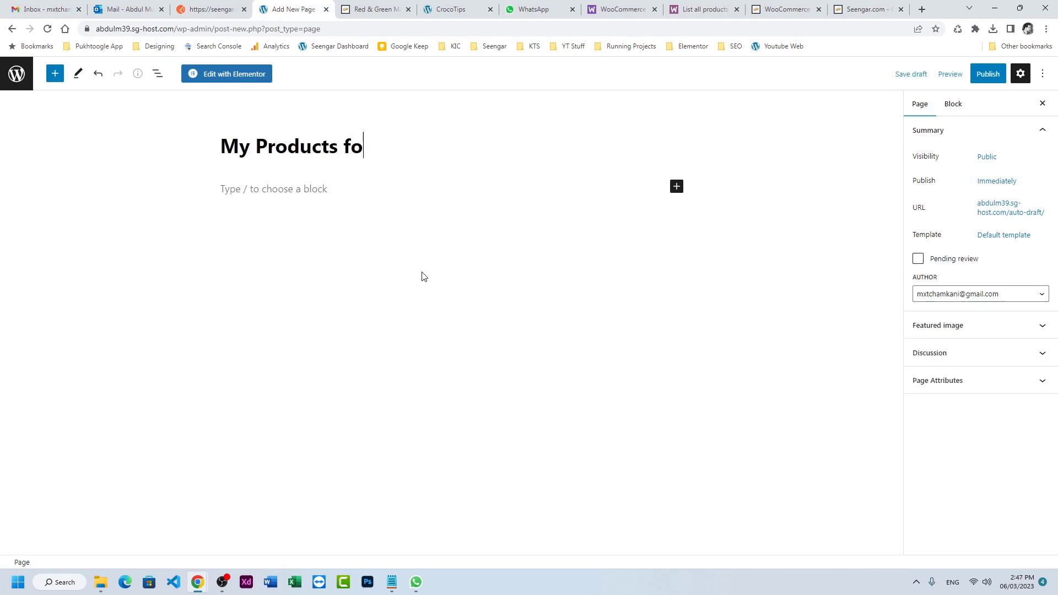
pyautogui.press('BackSpace')
pyautogui.write('rom other ')
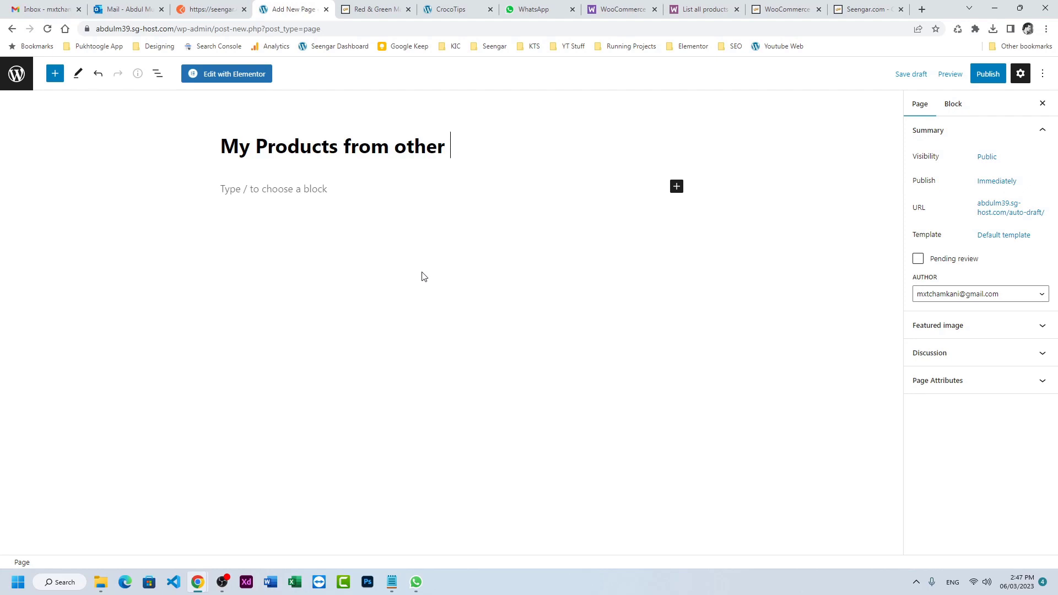
pyautogui.write('site')
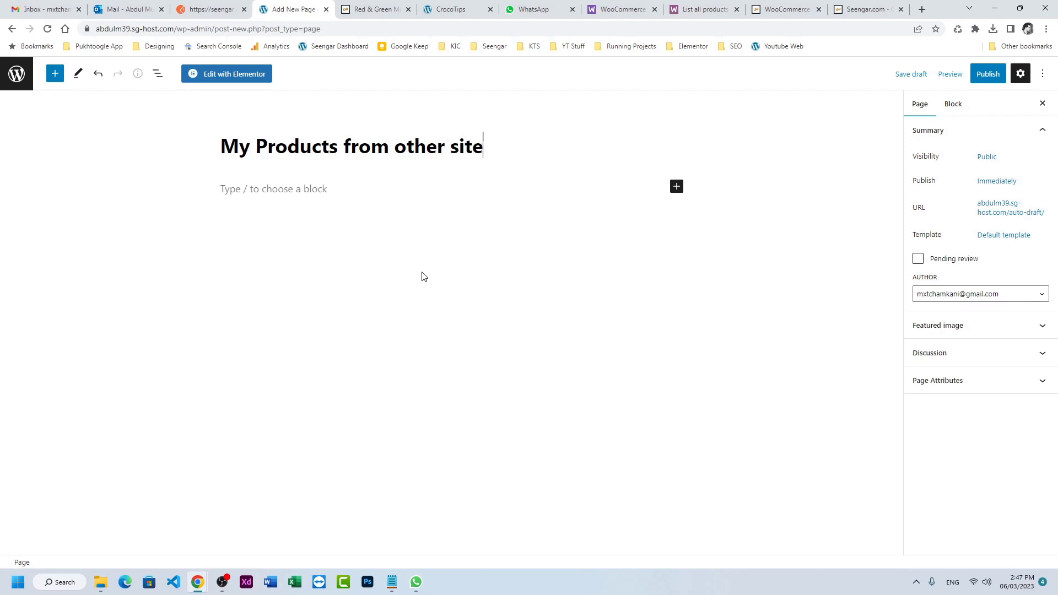
pyautogui.click(985, 80)
pyautogui.click(952, 76)
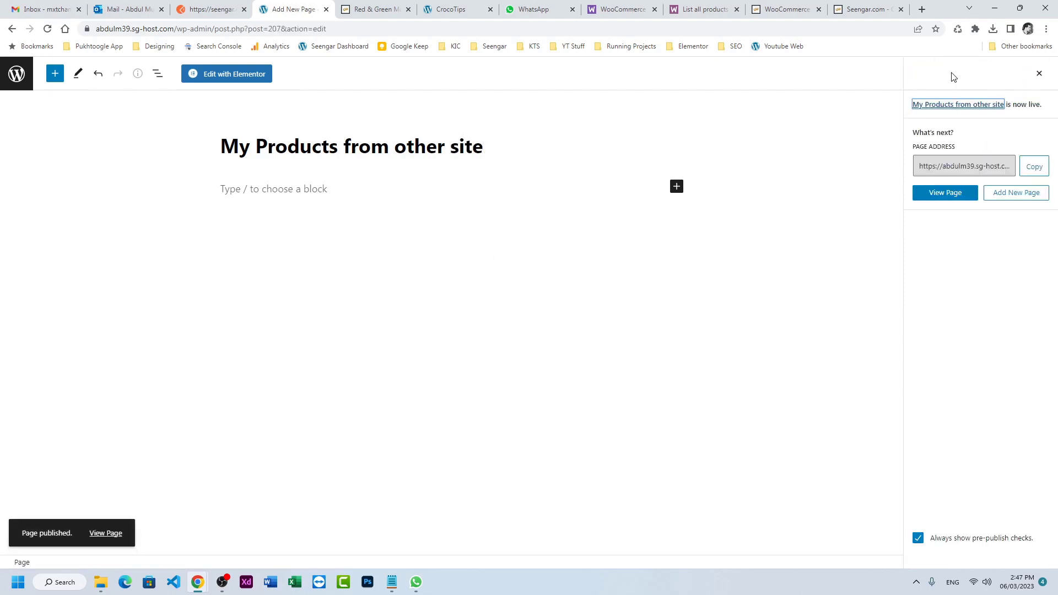
# Open the new page for editing in Elementor
pyautogui.click(190, 74)
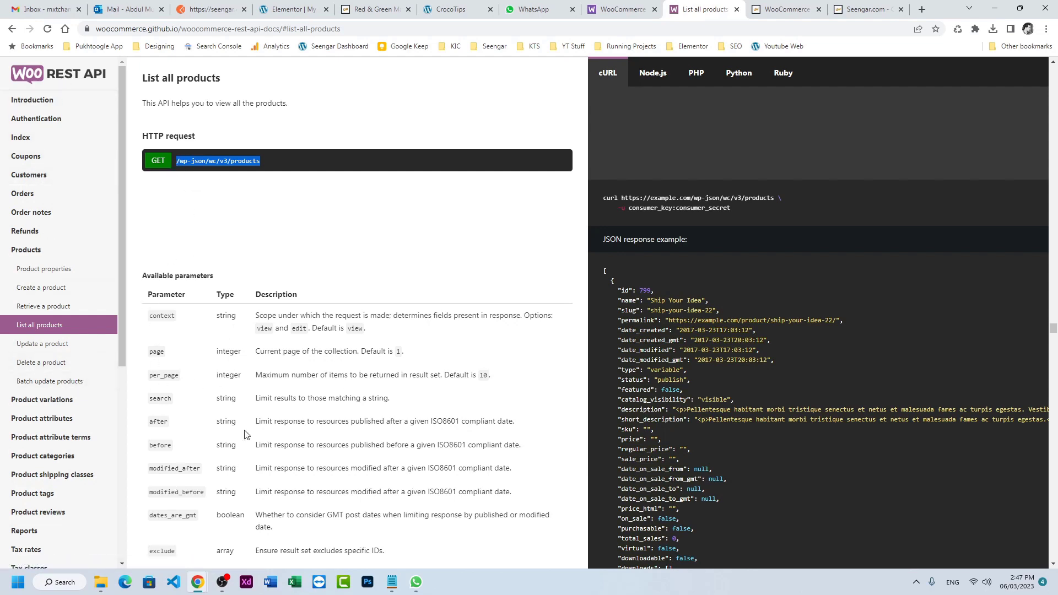
# Hide the page title in Elementor's page settings
pyautogui.click(287, 9)
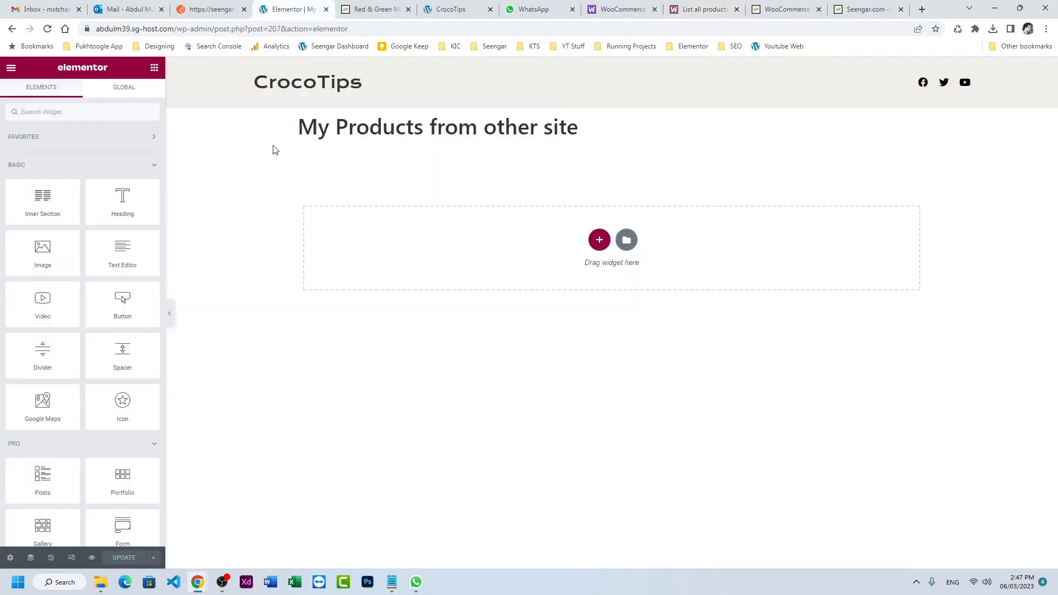
pyautogui.click(9, 557)
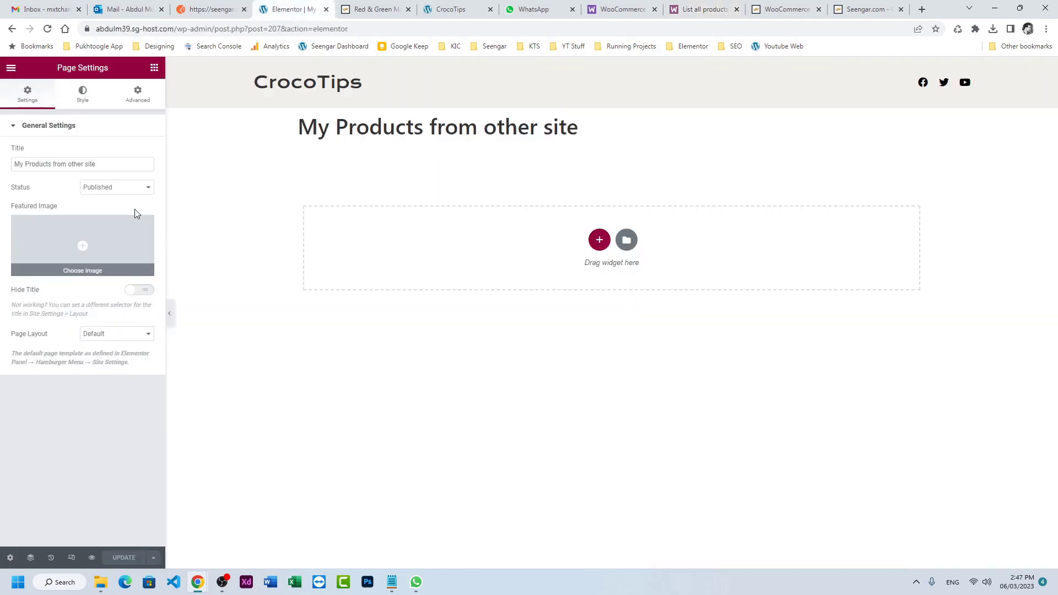
pyautogui.click(141, 290)
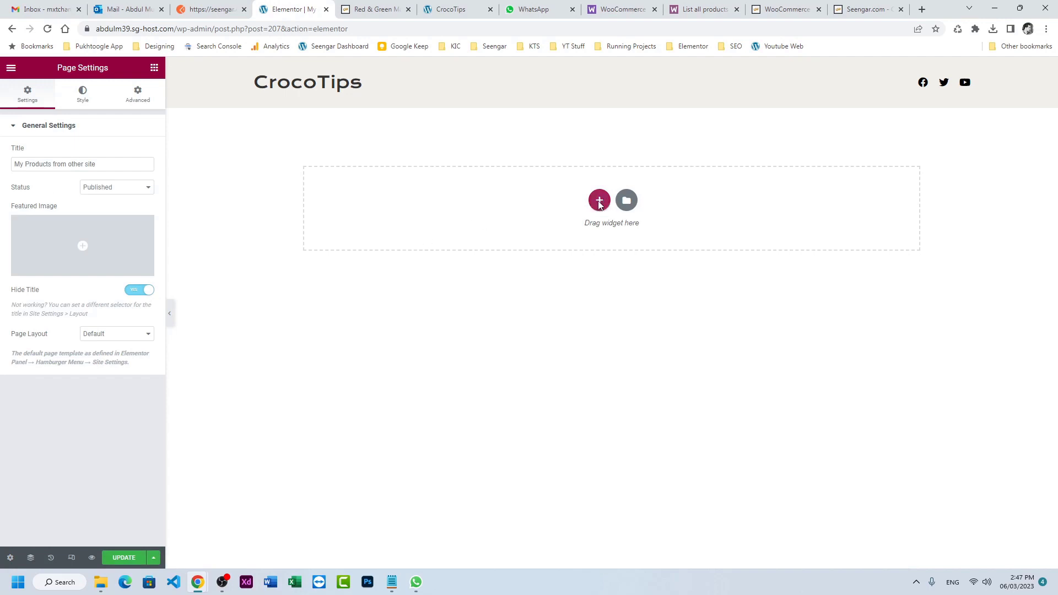
# Add a one-column section holding a Dynamic Table widget that shows Product Table
pyautogui.click(598, 207)
pyautogui.click(454, 236)
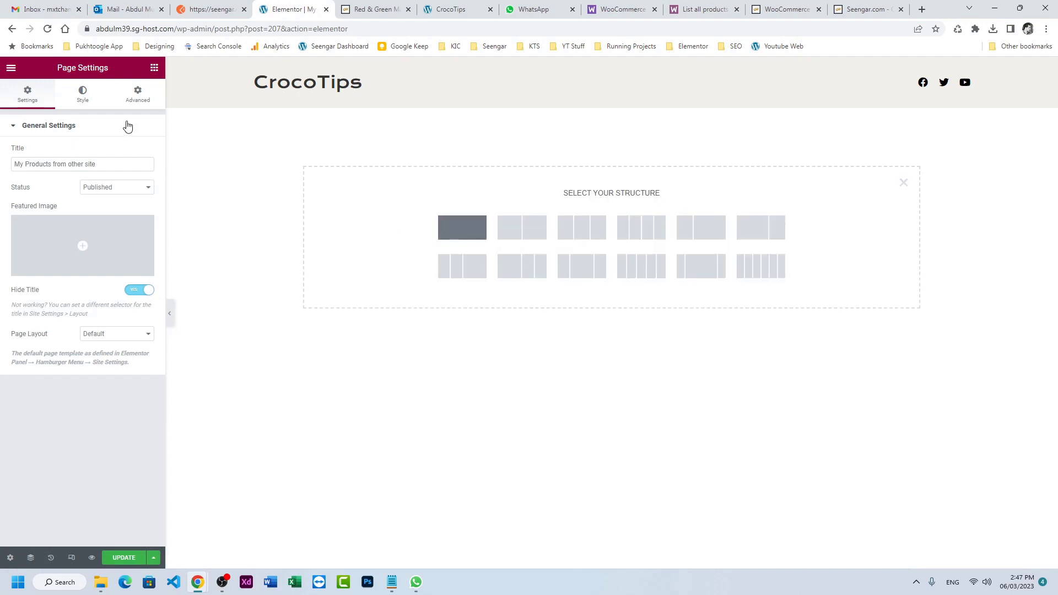
pyautogui.click(154, 67)
pyautogui.write('dynam')
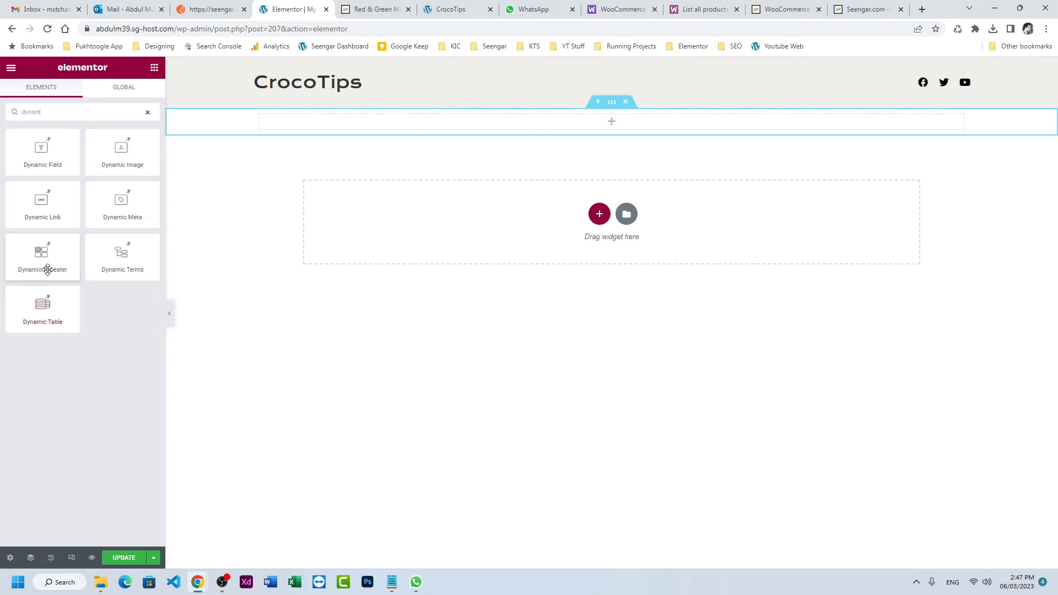
pyautogui.moveTo(42, 309); pyautogui.dragTo(375, 120)
pyautogui.click(116, 155)
pyautogui.click(111, 166)
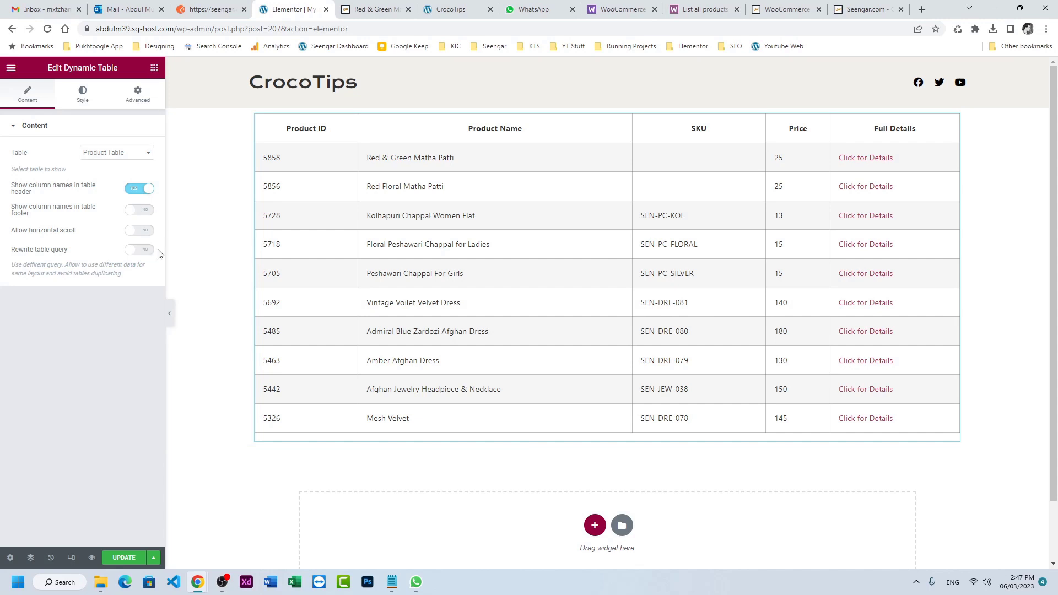
# Add a heading reading 'Products' above the table
pyautogui.click(154, 68)
pyautogui.click(123, 200)
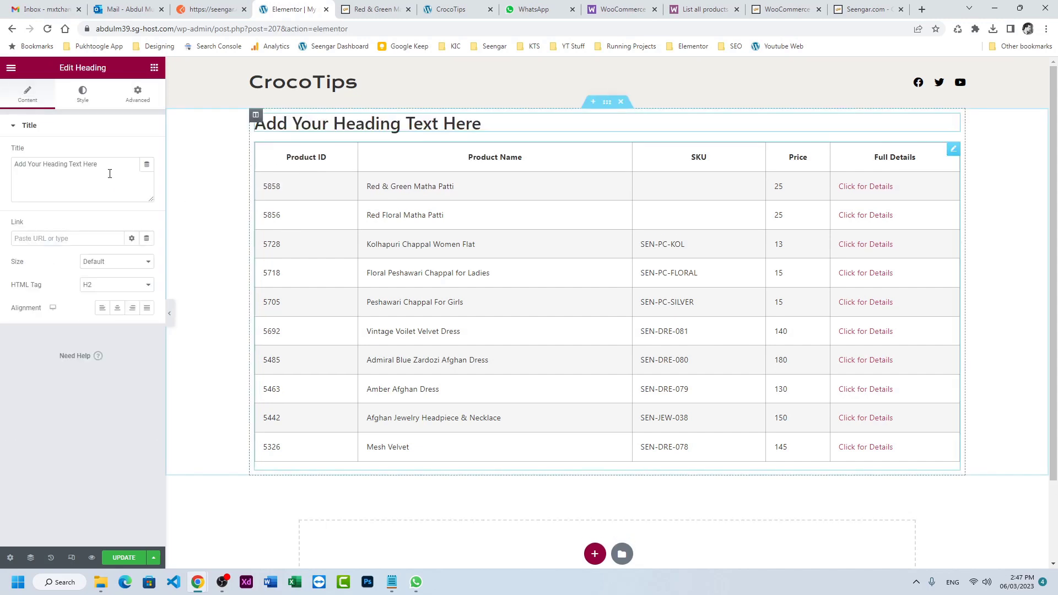
pyautogui.write('My Profules')
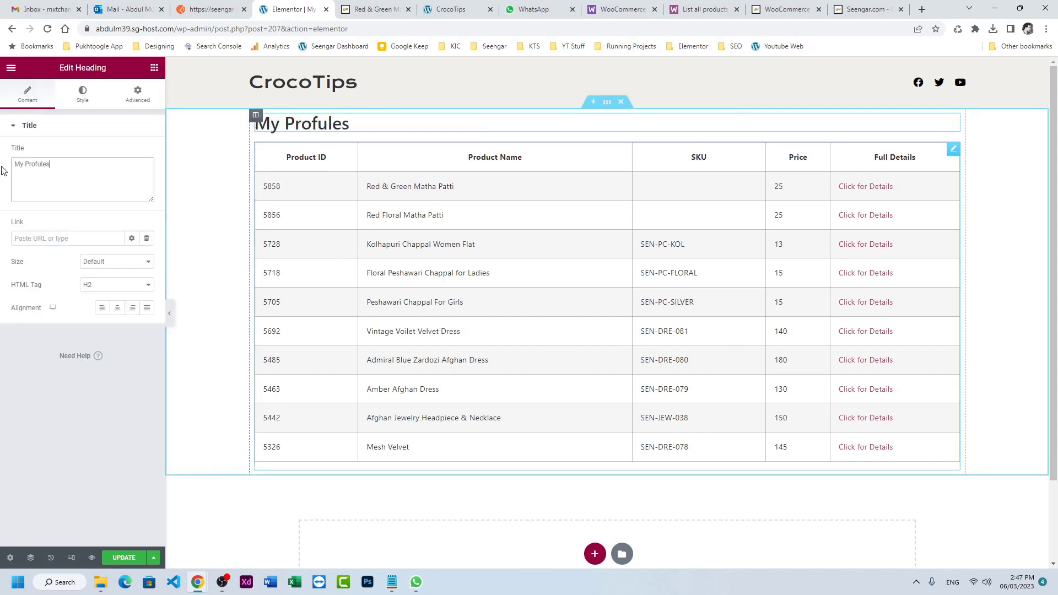
pyautogui.hotkey('ctrl', 'a')
pyautogui.write('Products')
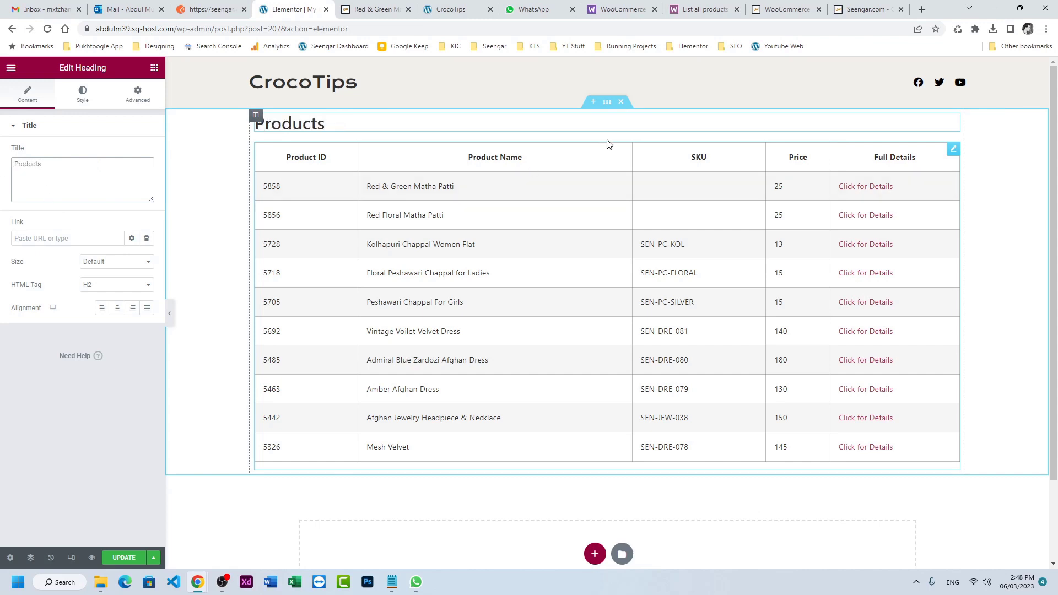
# Give the section 50 px padding, save the page and preview it
pyautogui.click(606, 103)
pyautogui.click(138, 94)
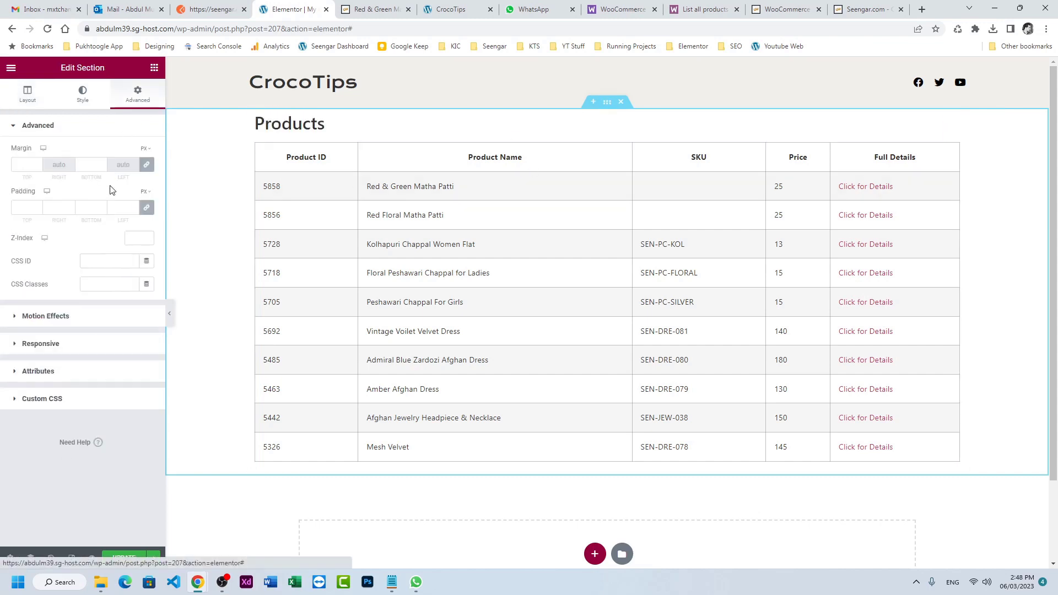
pyautogui.click(122, 208)
pyautogui.write('50')
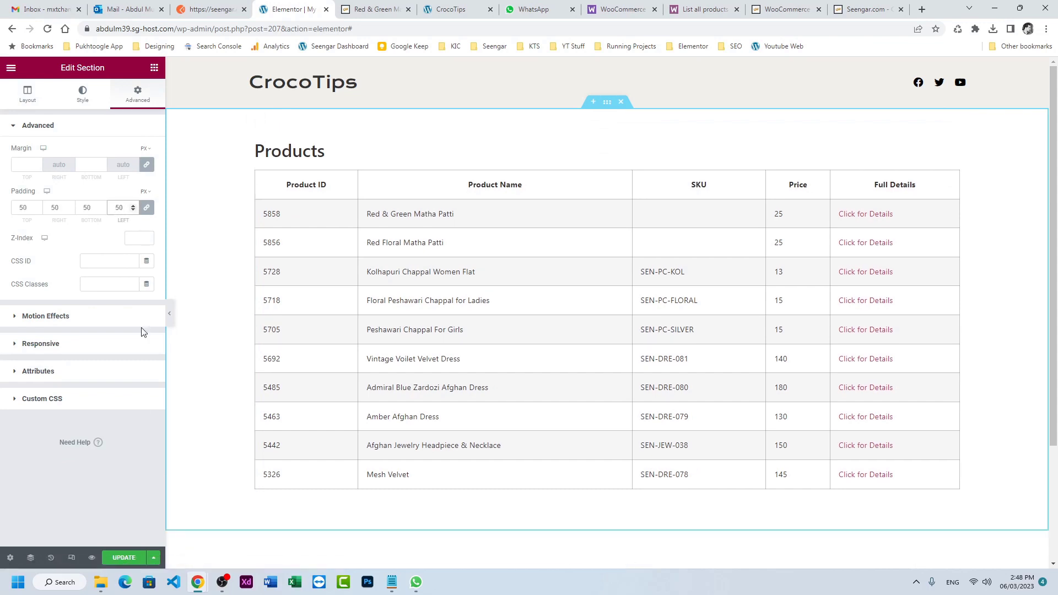
pyautogui.hotkey('ctrl', 's')
pyautogui.click(92, 557)
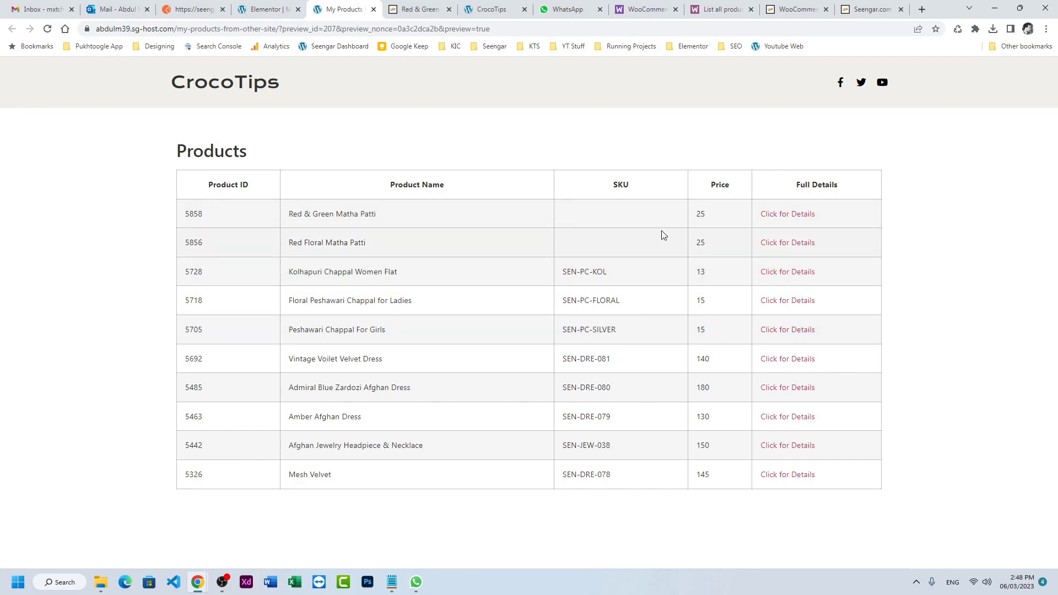
# Recheck the Products table preview, then exit Elementor to the admin Pages list in a background tab
pyautogui.click(251, 8)
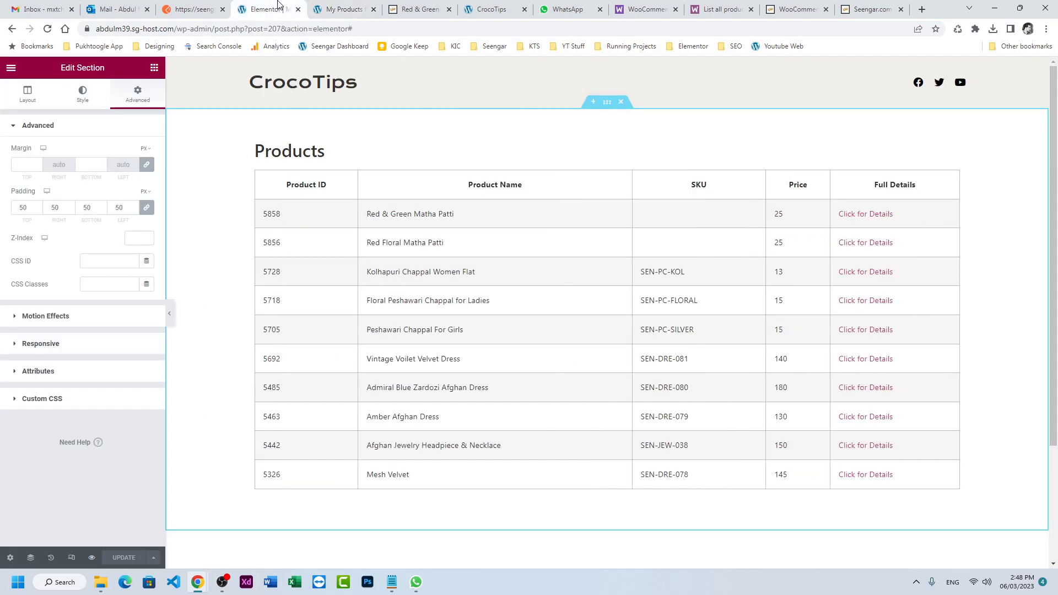
pyautogui.click(11, 67)
pyautogui.click(339, 10)
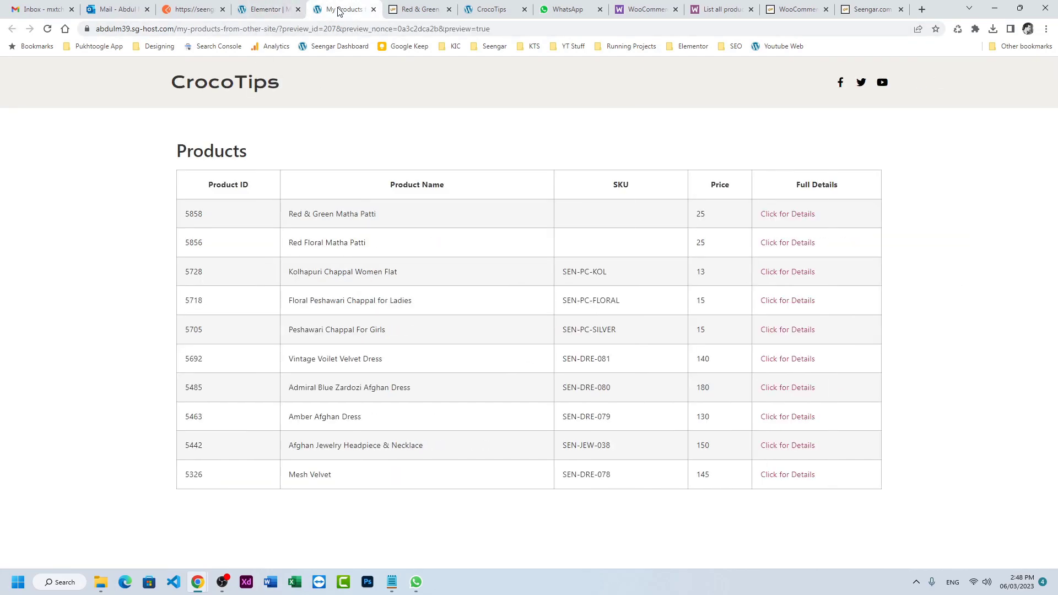
pyautogui.click(266, 9)
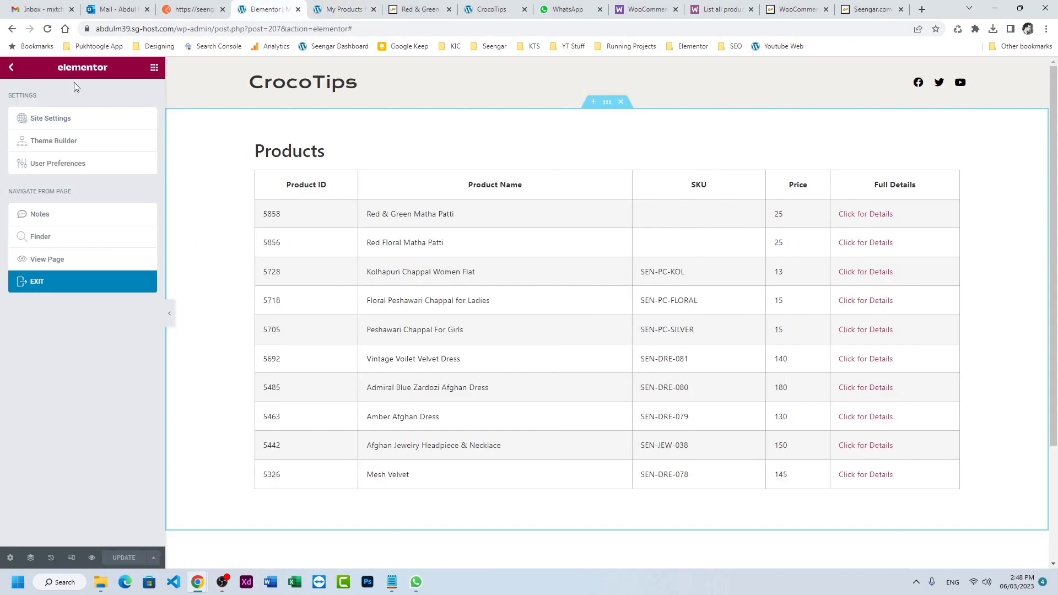
pyautogui.middleClick(28, 293)
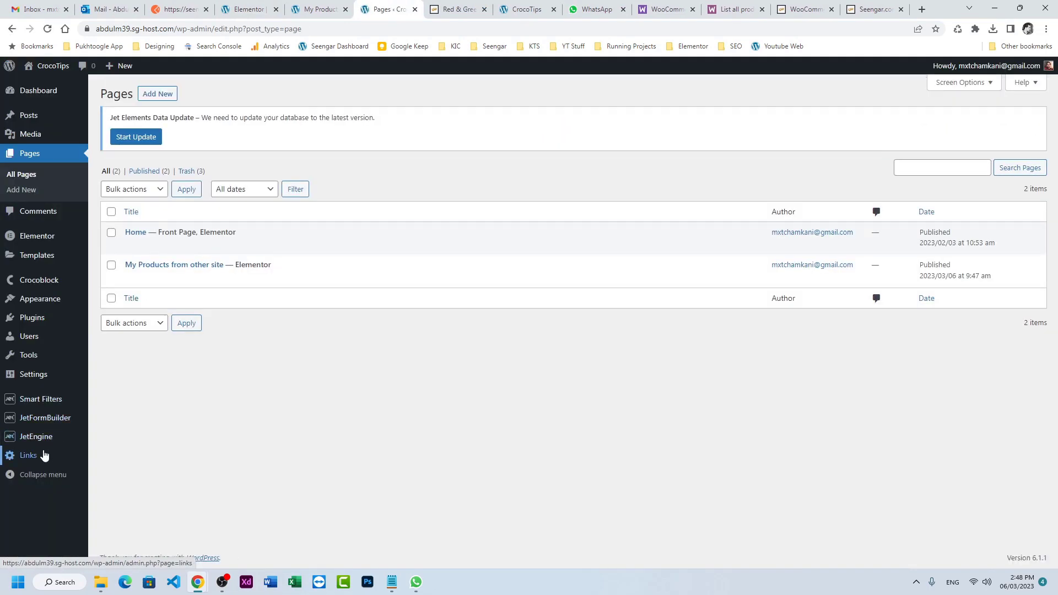
# Expand the Woo REST API endpoint settings in JetEngine's REST API endpoints list
pyautogui.moveTo(41, 438)
pyautogui.click(115, 390)
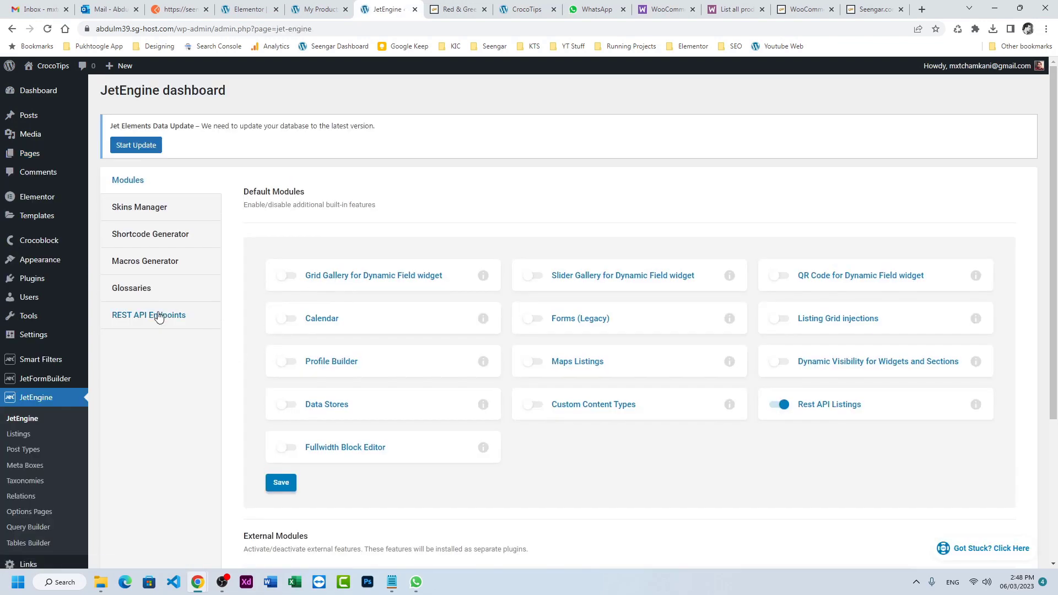
pyautogui.click(157, 317)
pyautogui.click(344, 287)
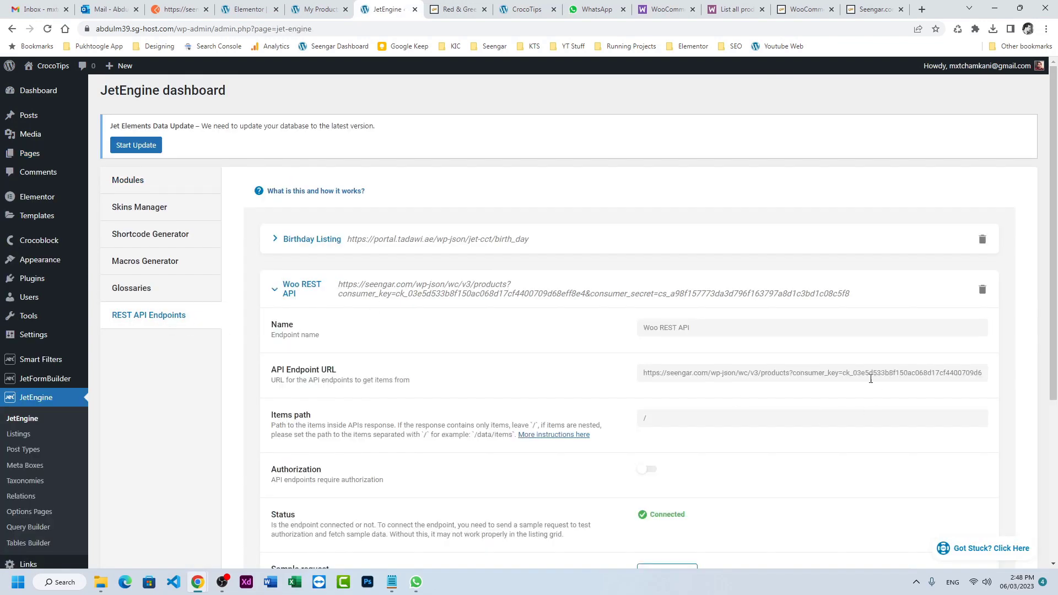
# Append &per_page=100 to the endpoint URL and save the endpoint
pyautogui.moveTo(869, 375); pyautogui.dragTo(1005, 374)
pyautogui.click(970, 373)
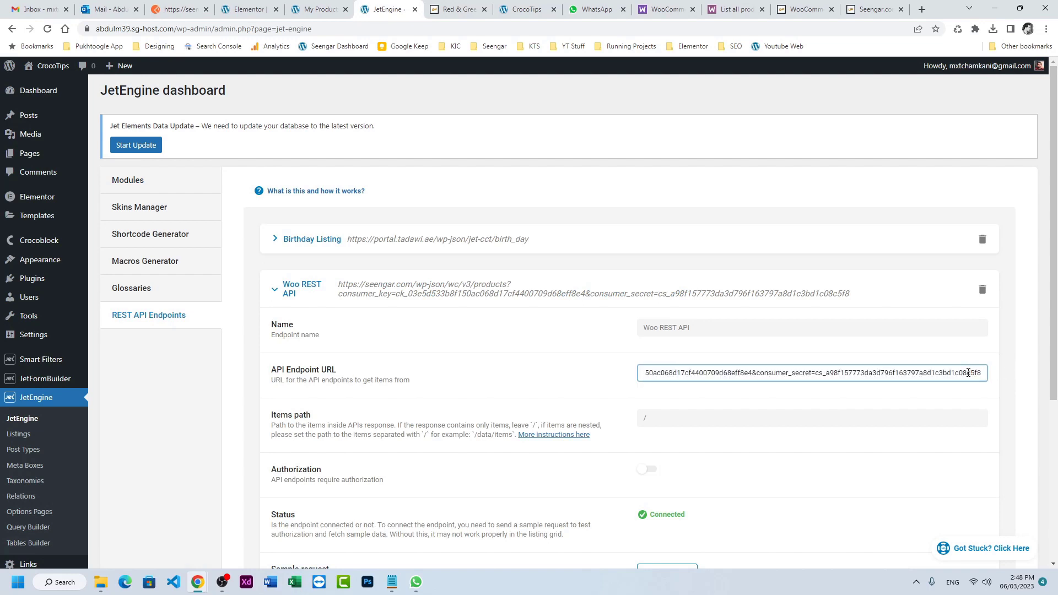
pyautogui.write('&p')
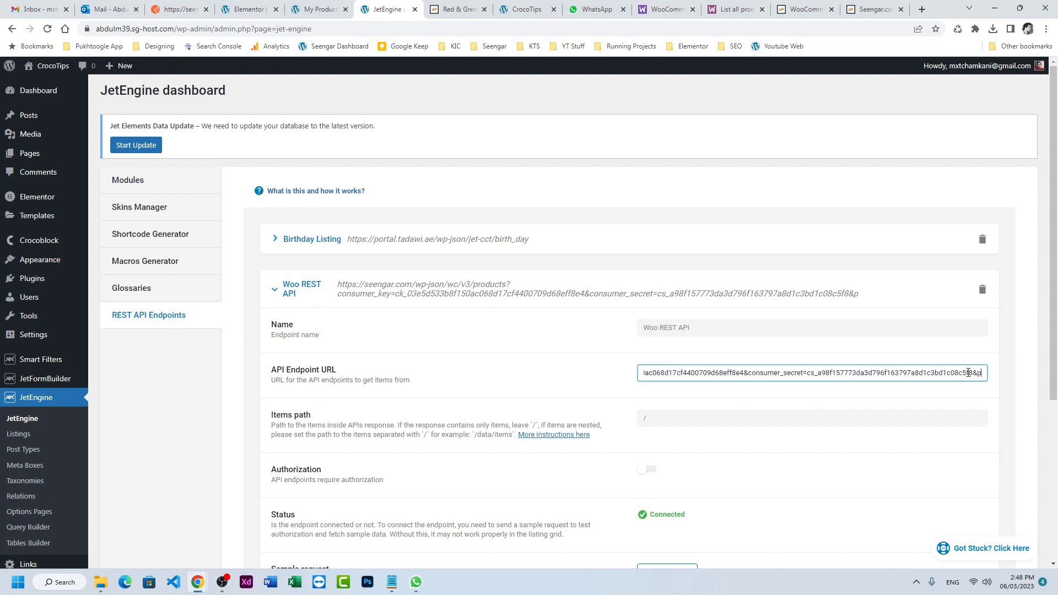
pyautogui.write('er_page=')
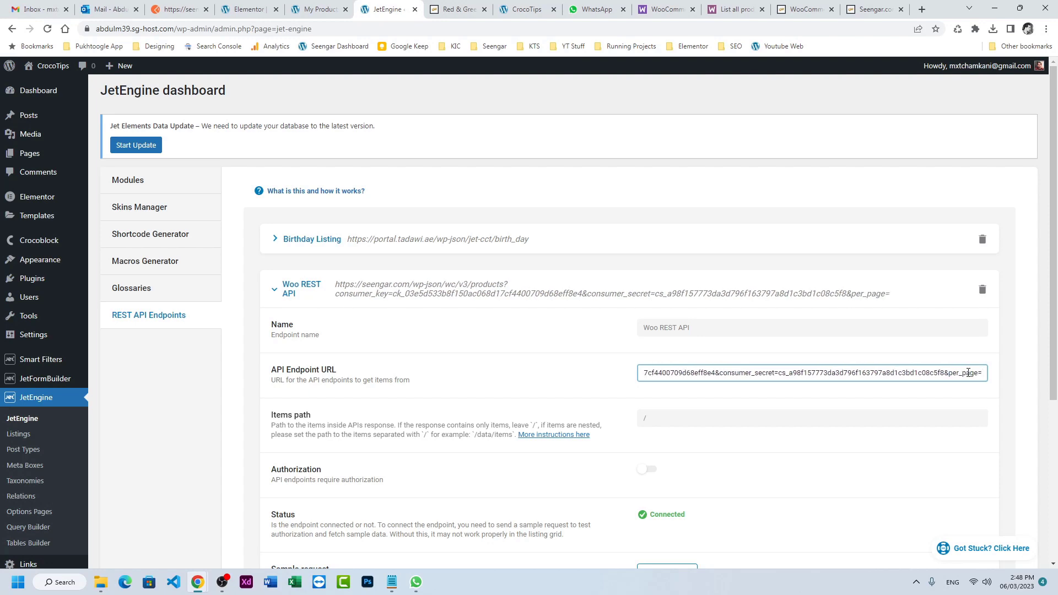
pyautogui.write('100')
pyautogui.scroll(-5, 880, 364)
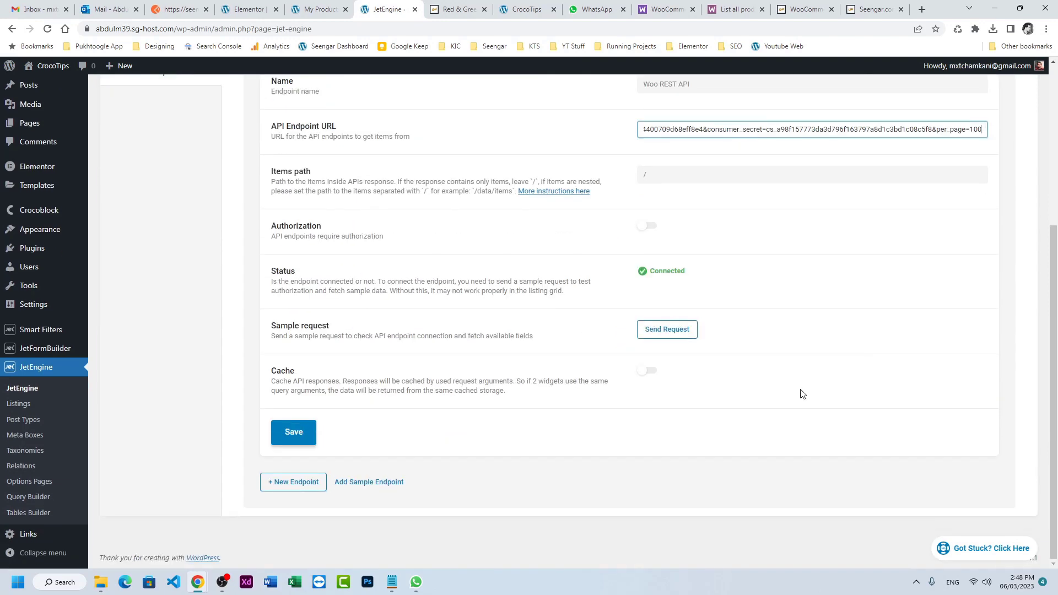
pyautogui.click(311, 433)
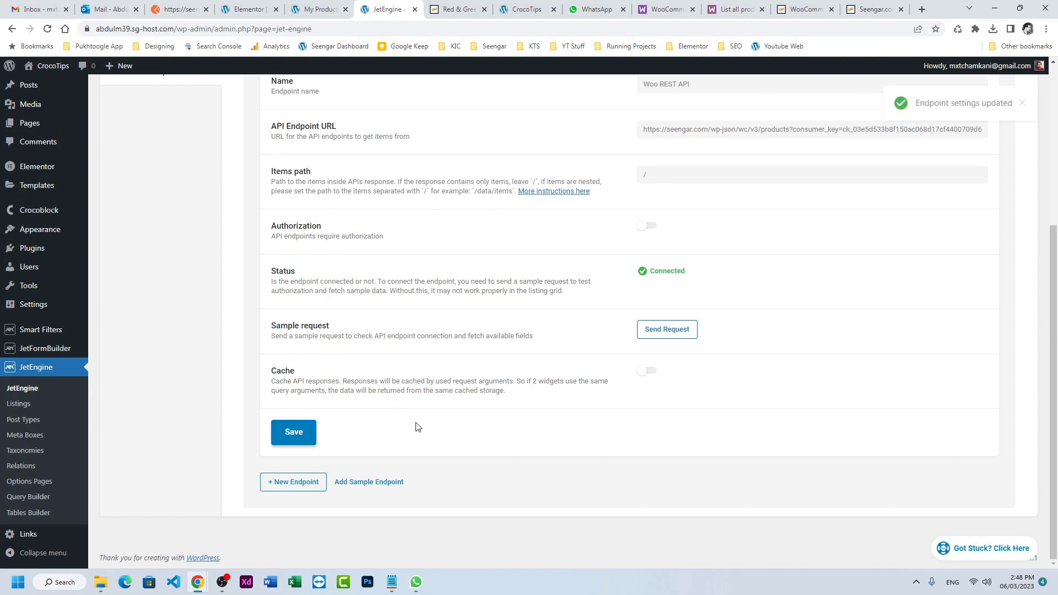
pyautogui.click(319, 9)
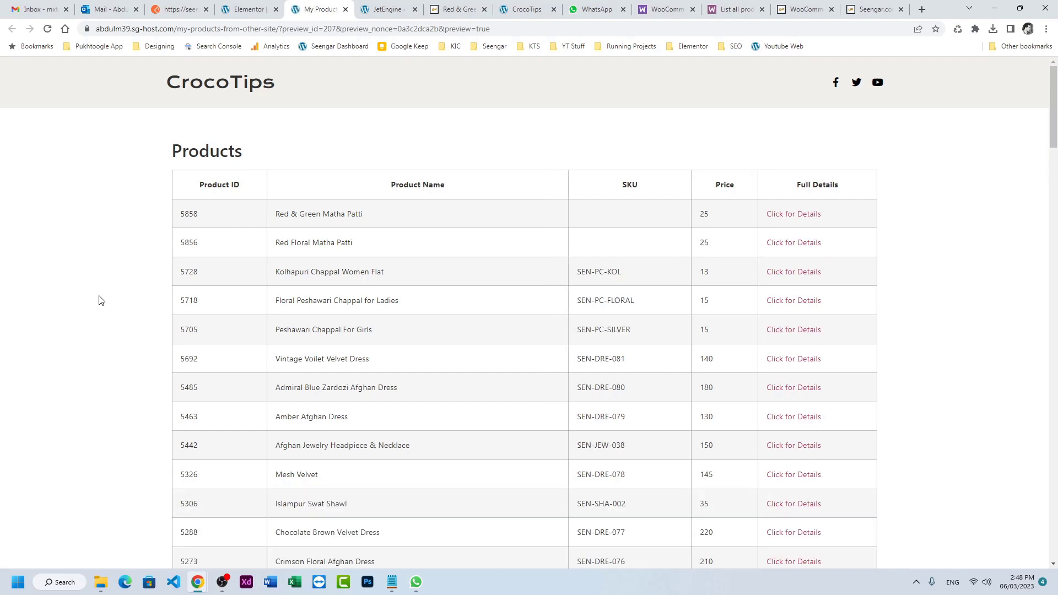
# Scroll down and back up through the longer Products table in the preview
pyautogui.scroll(-15, 105, 299)
pyautogui.scroll(-20, 115, 298)
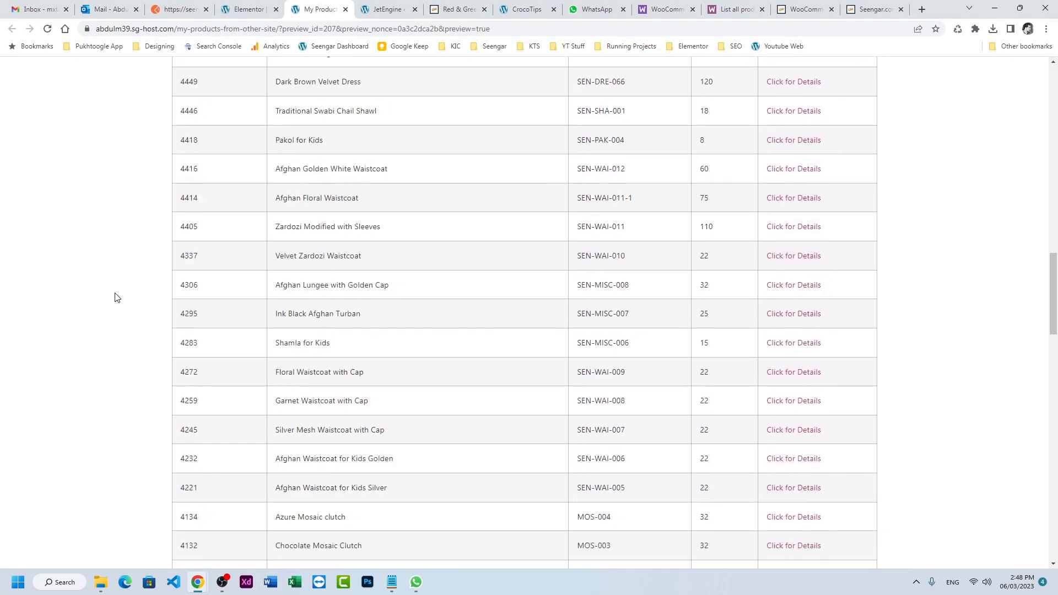
pyautogui.scroll(-5, 125, 296)
pyautogui.scroll(10, 139, 290)
pyautogui.scroll(20, 140, 284)
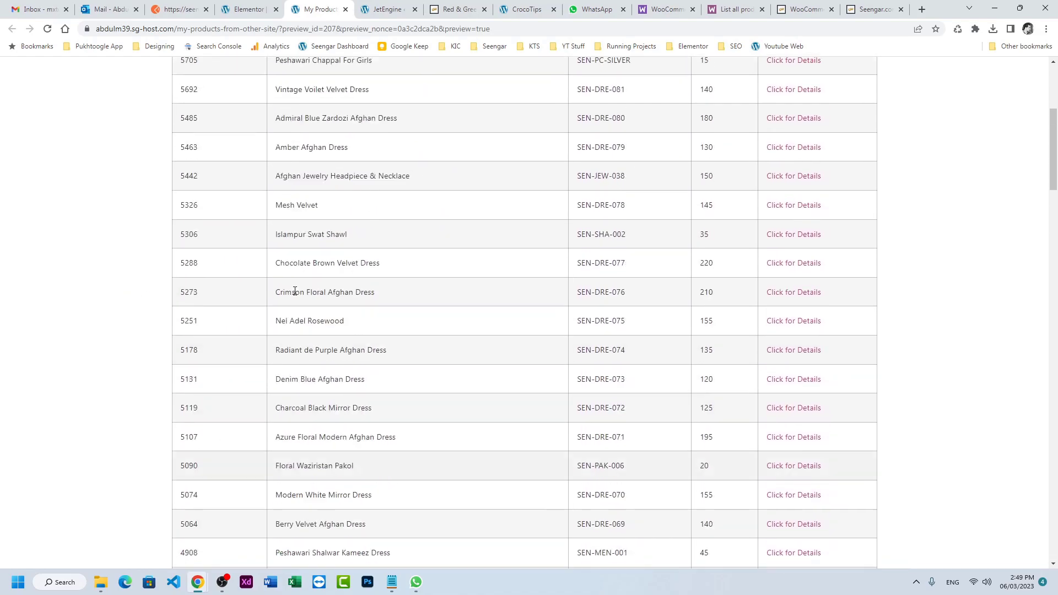
pyautogui.scroll(5, 229, 315)
# Load youtube.com in a new browser tab
pyautogui.click(927, 10)
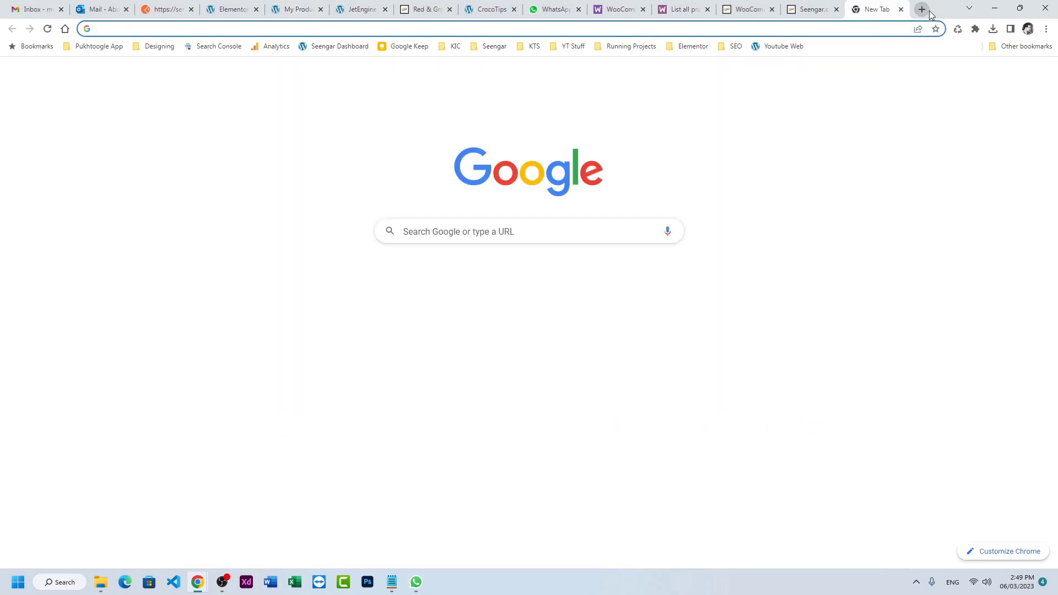
pyautogui.write('youtube.com')
pyautogui.press('Return')
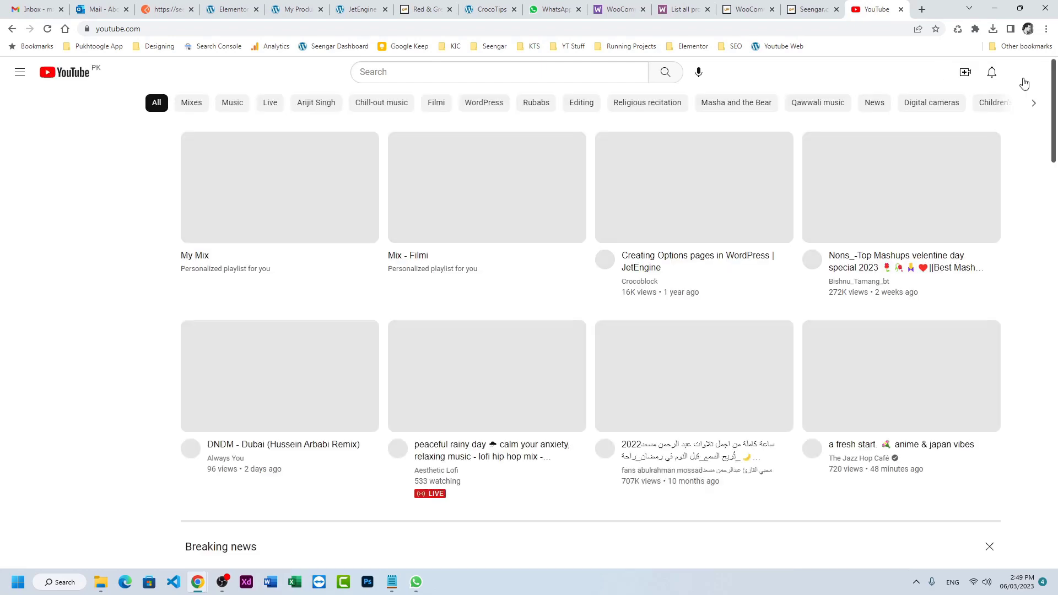
# Go to your own channel's Videos list and scroll to the DataTables video
pyautogui.click(1024, 73)
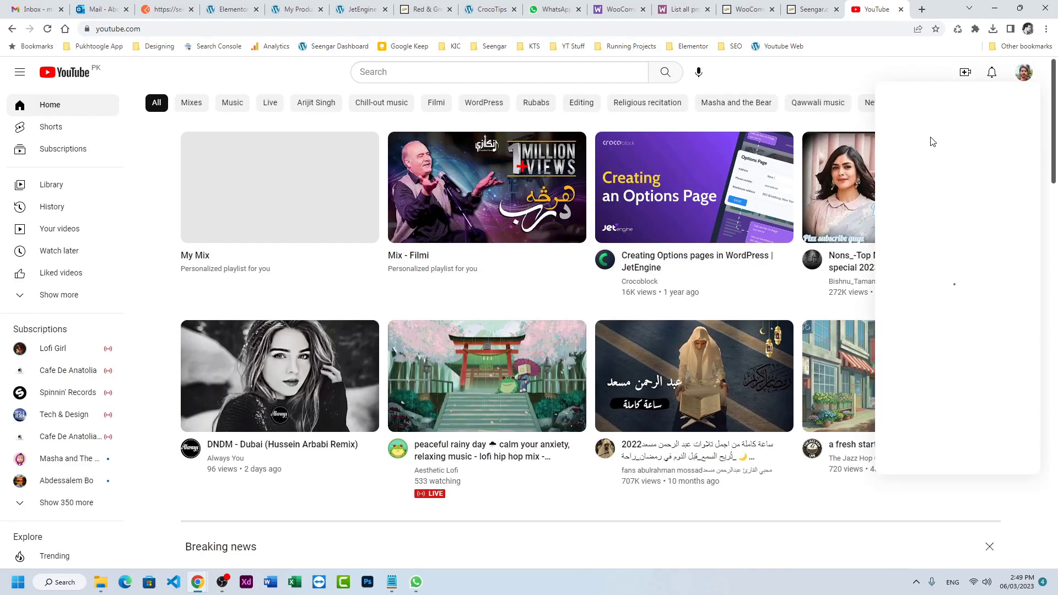
pyautogui.click(926, 153)
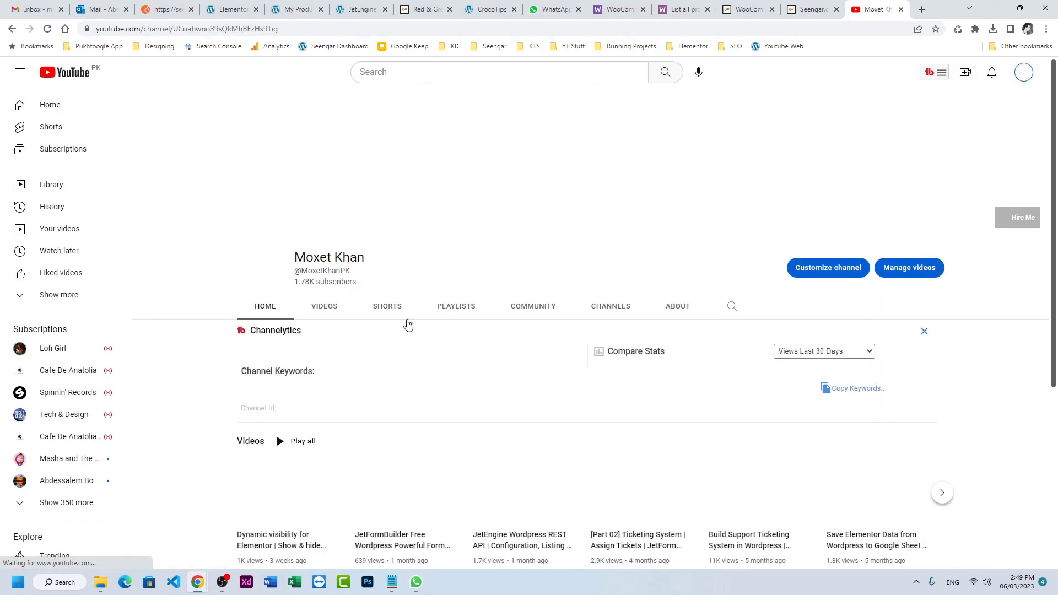
pyautogui.click(330, 309)
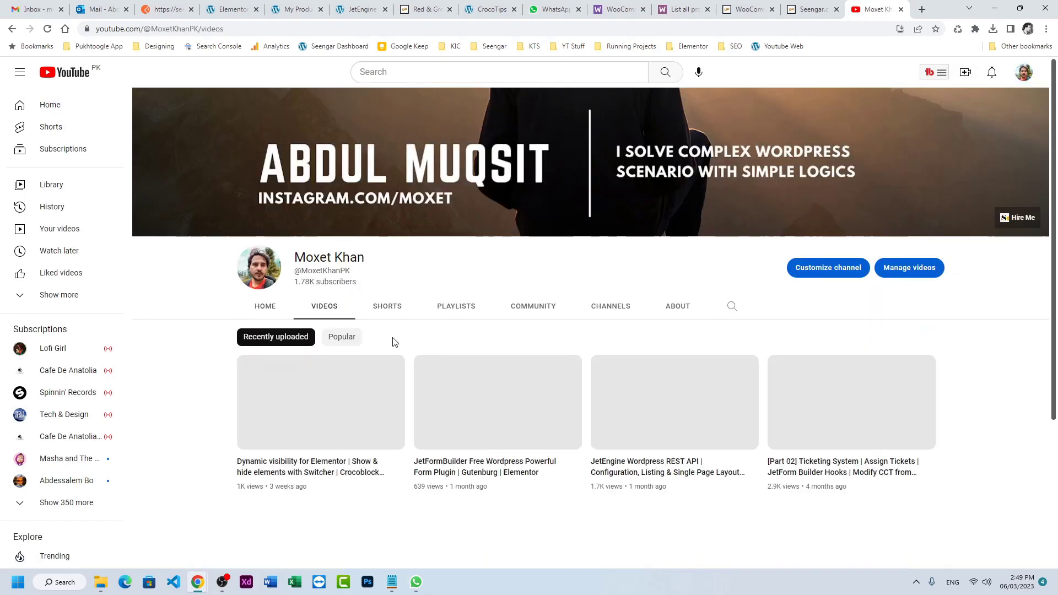
pyautogui.scroll(-4, 394, 344)
pyautogui.scroll(-6, 397, 353)
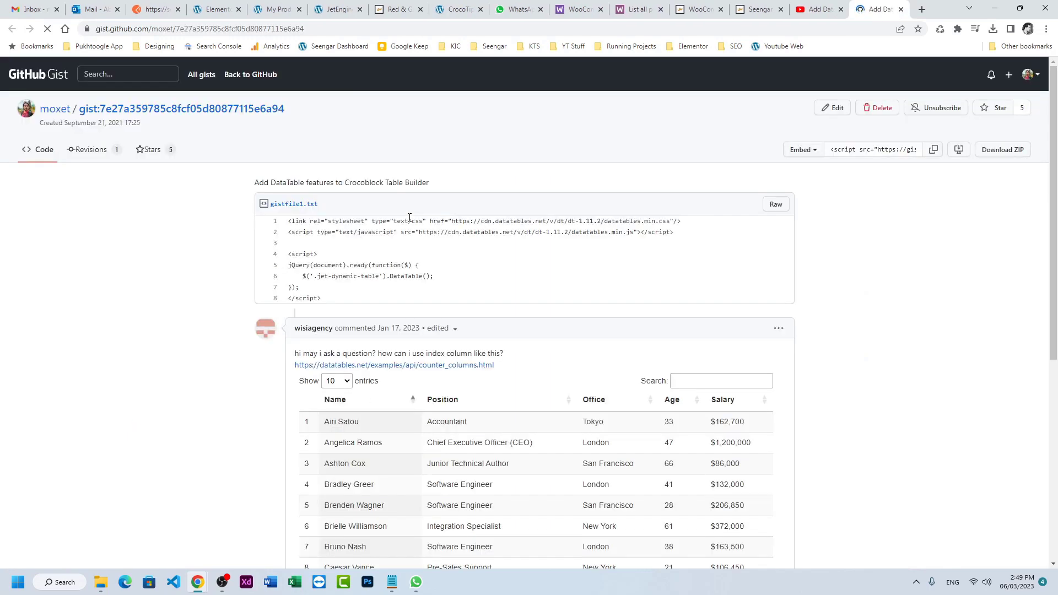
# Select and copy the eight-line DataTables snippet from gistfile1.txt
pyautogui.moveTo(322, 298); pyautogui.dragTo(290, 226)
pyautogui.rightClick(289, 226)
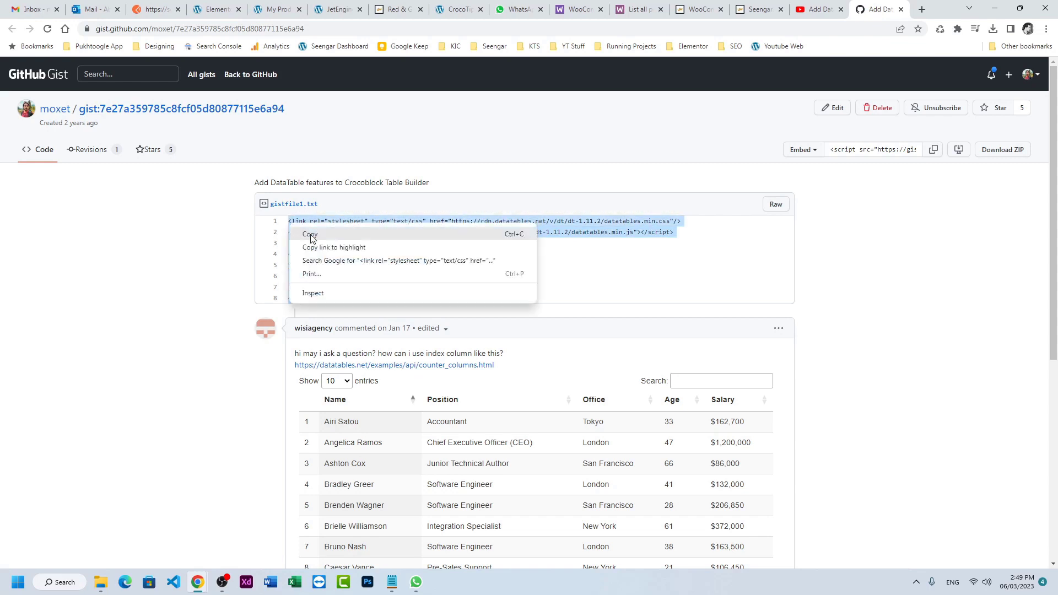
pyautogui.click(310, 234)
# Search the widgets for 'html' and place an HTML widget above the Products table
pyautogui.click(213, 9)
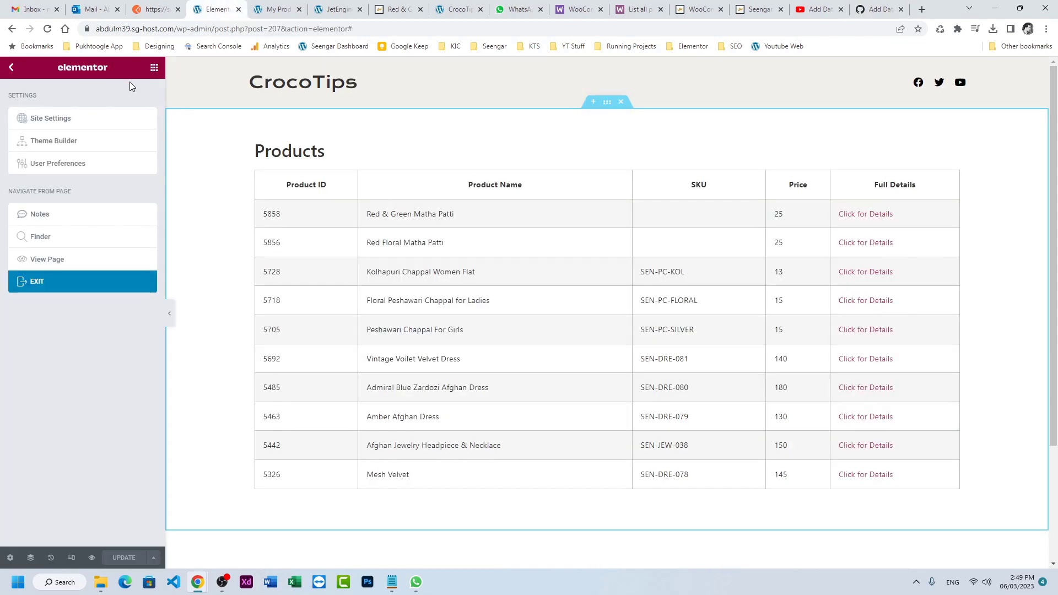
pyautogui.click(154, 68)
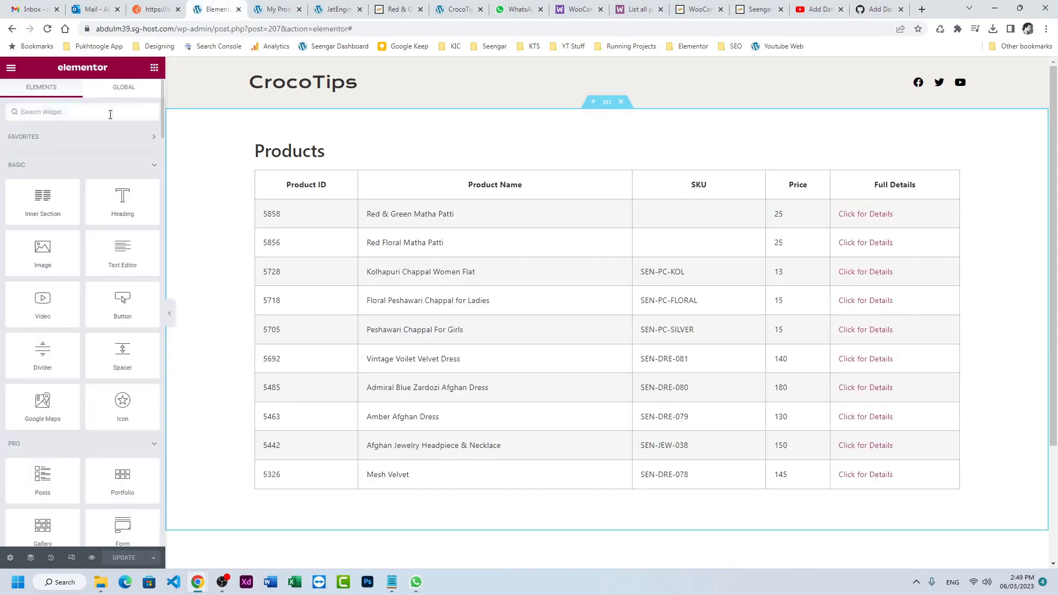
pyautogui.click(110, 114)
pyautogui.write('html')
pyautogui.moveTo(58, 144); pyautogui.dragTo(300, 165)
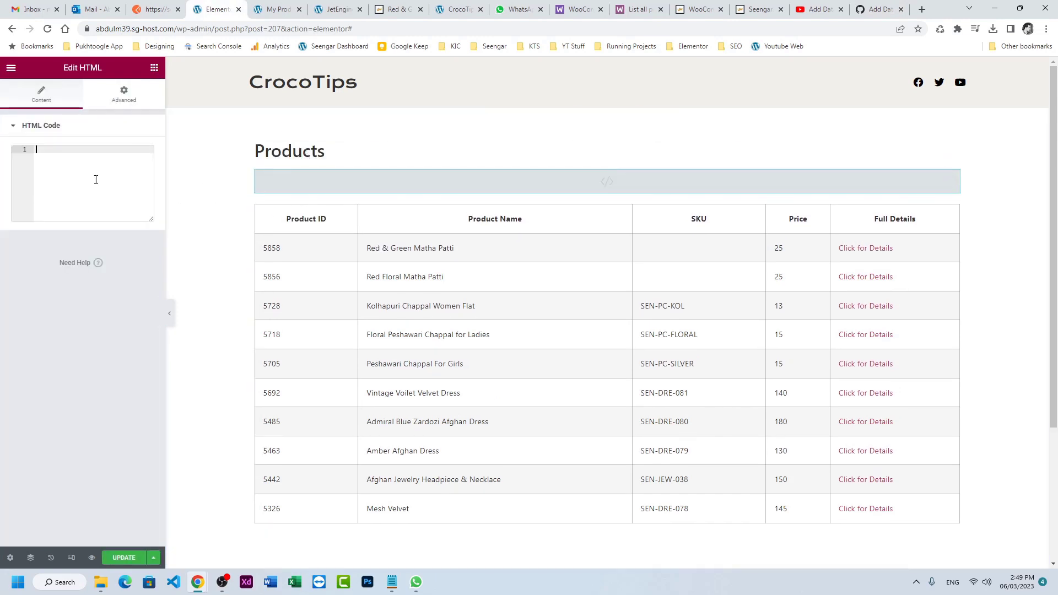
# Paste the DataTables code into the HTML widget and update the page
pyautogui.hotkey('ctrl', 'v')
pyautogui.click(125, 557)
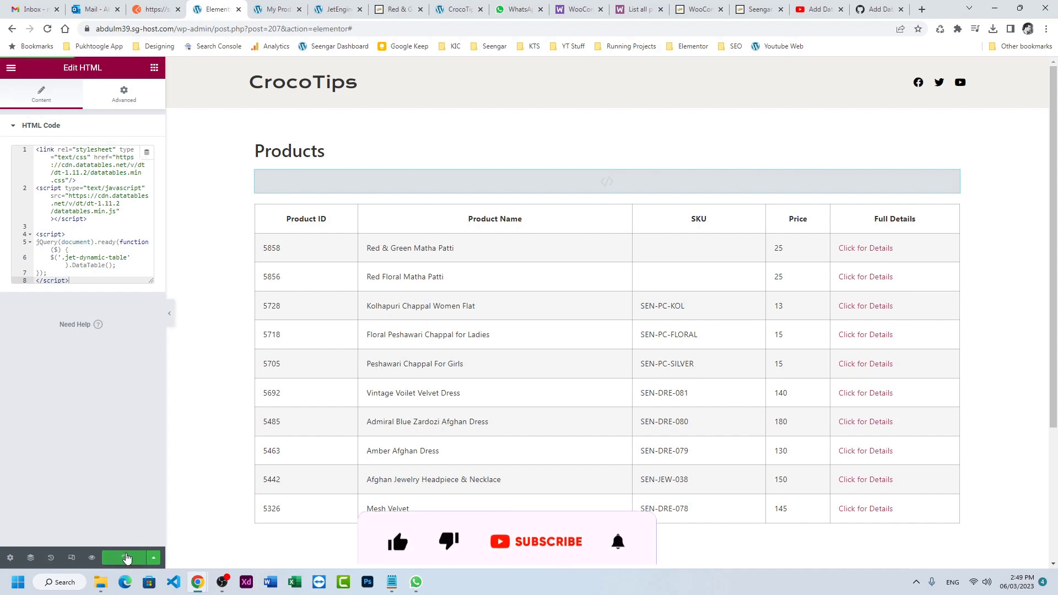
pyautogui.click(275, 7)
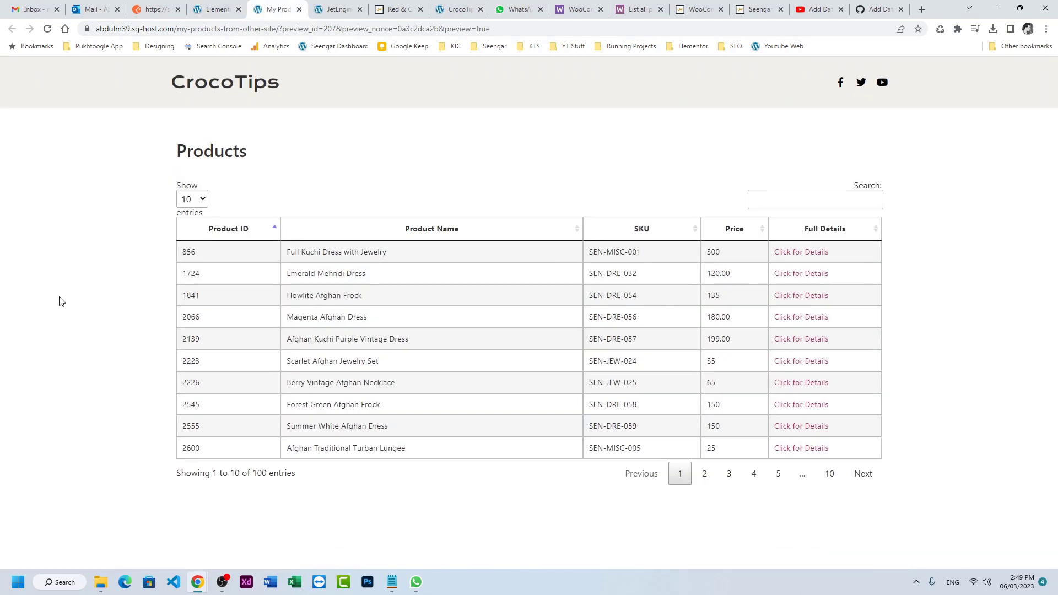
# Check the Show entries options, keep 10, and page through the Products table to page 5
pyautogui.click(187, 200)
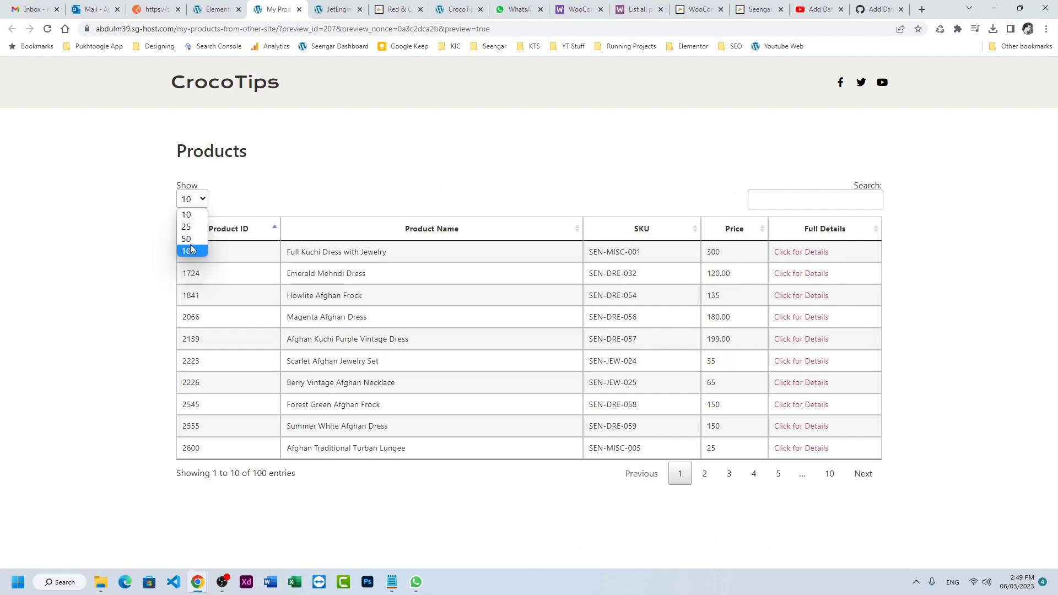
pyautogui.click(433, 202)
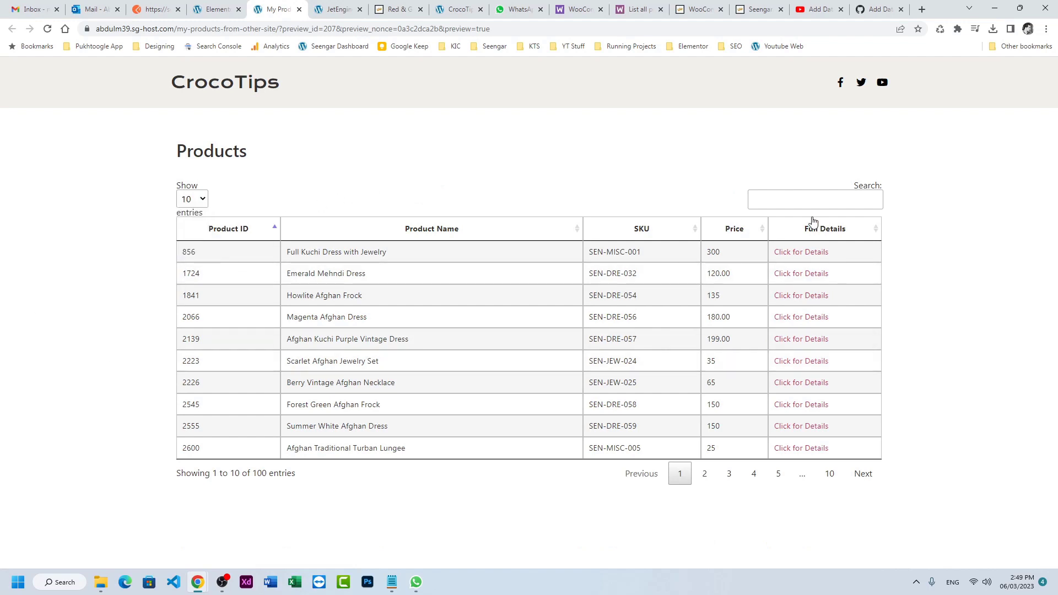
pyautogui.click(704, 474)
pyautogui.click(729, 474)
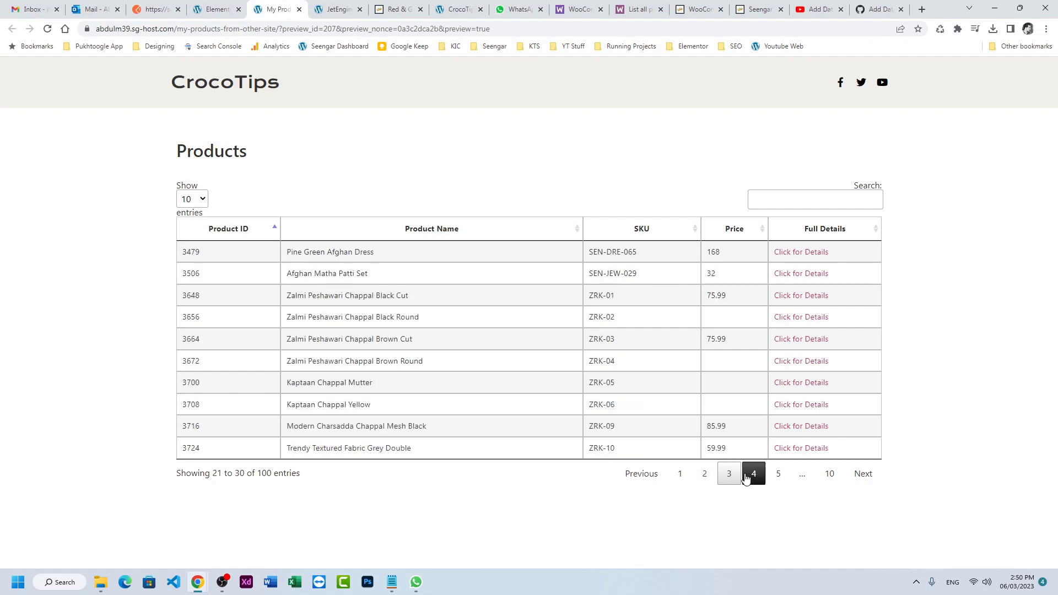
pyautogui.click(754, 473)
pyautogui.click(777, 475)
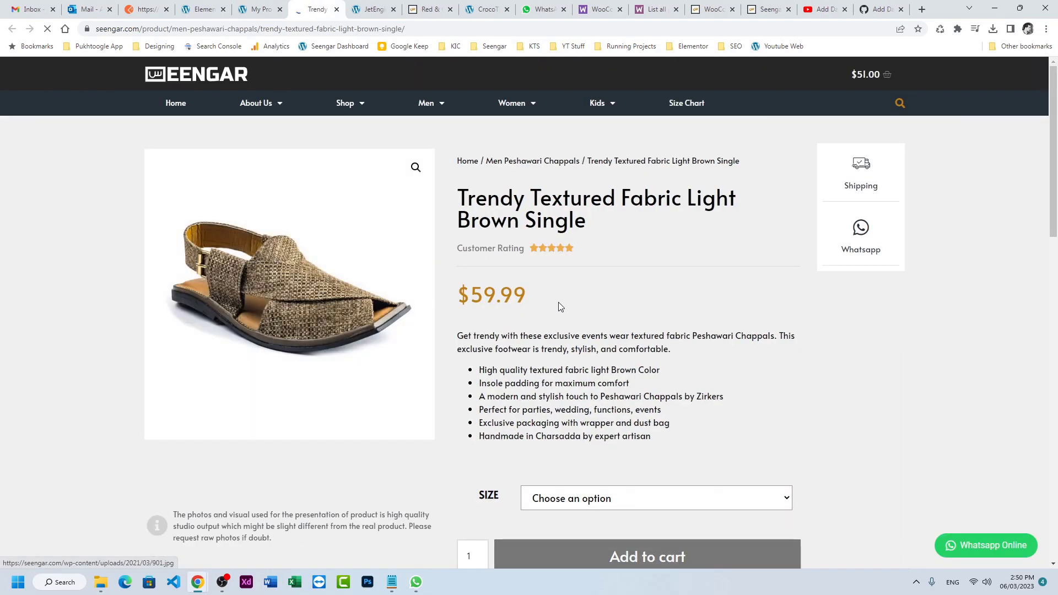
pyautogui.click(251, 10)
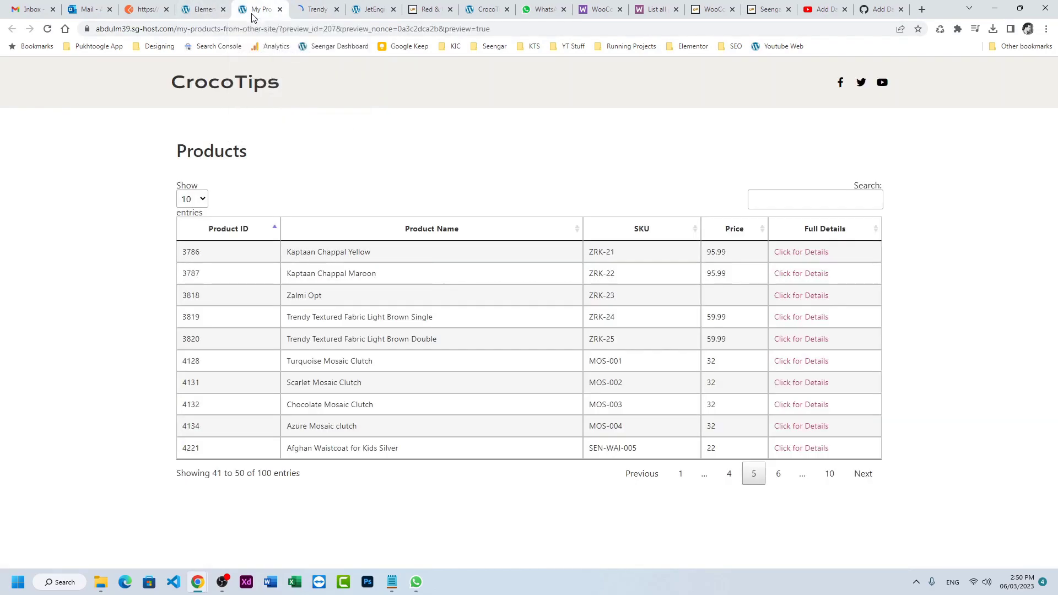